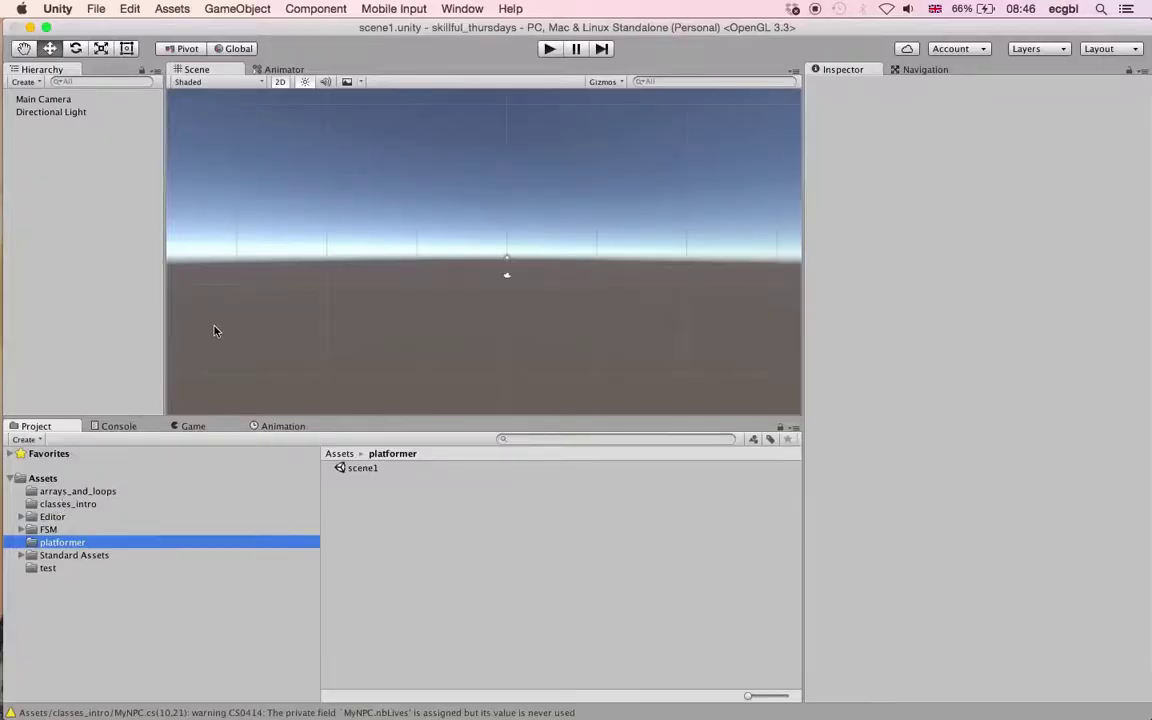
Inspect the Main Camera and Directional Light, then switch the Scene view to 2D mode
click(45, 100)
click(62, 111)
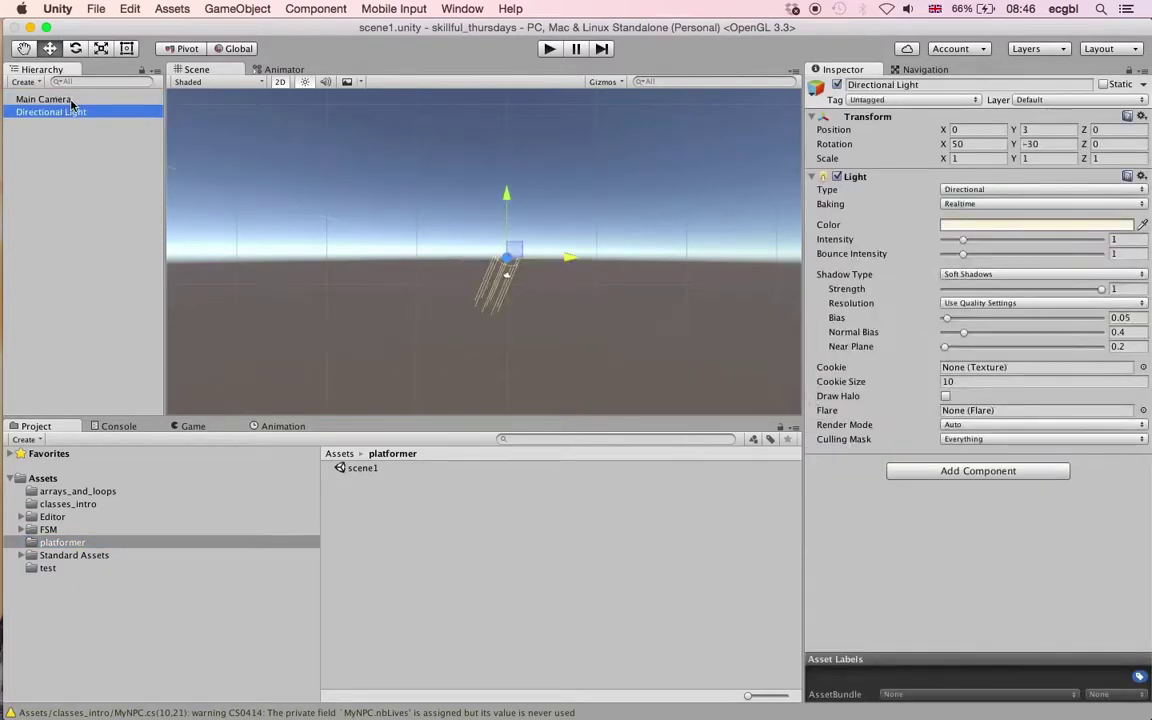
click(281, 83)
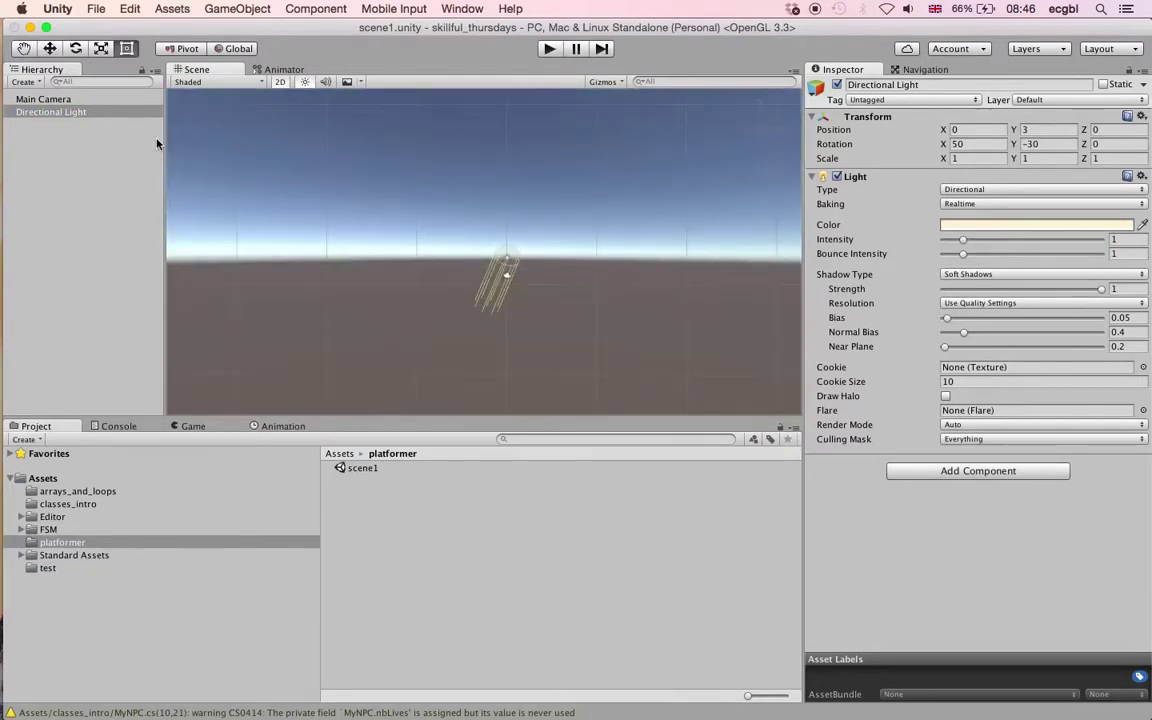
click(130, 141)
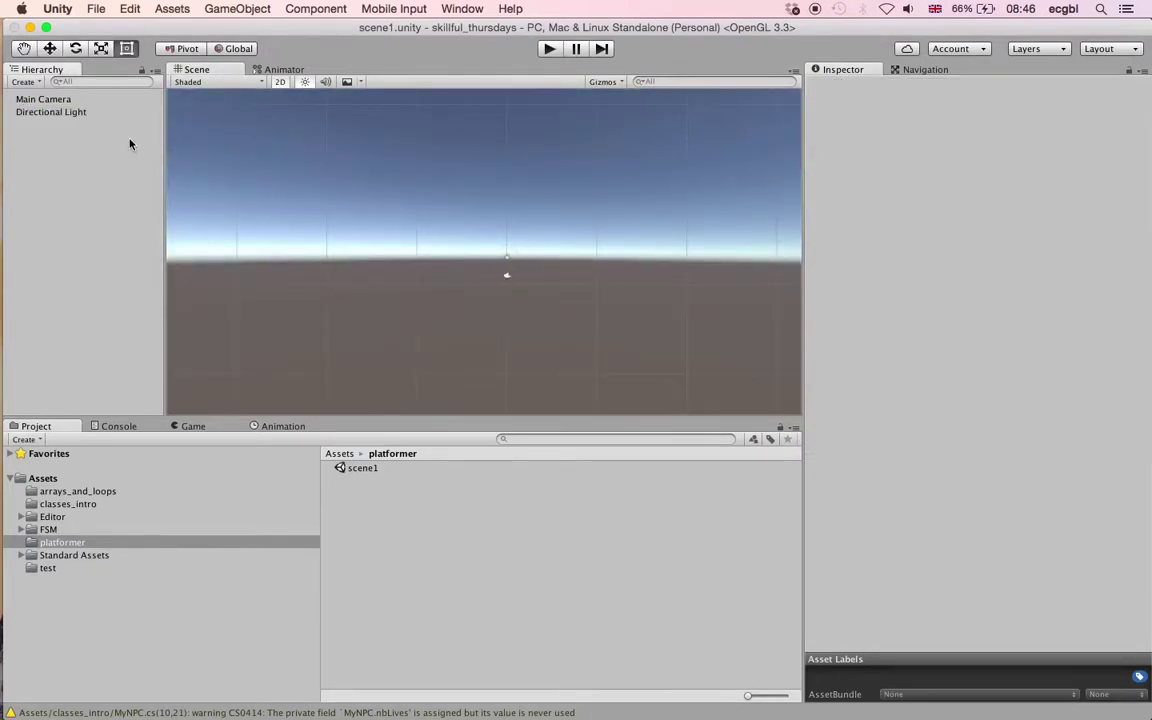
Import the 2D standard assets package and dismiss the nothing-to-import message
click(172, 9)
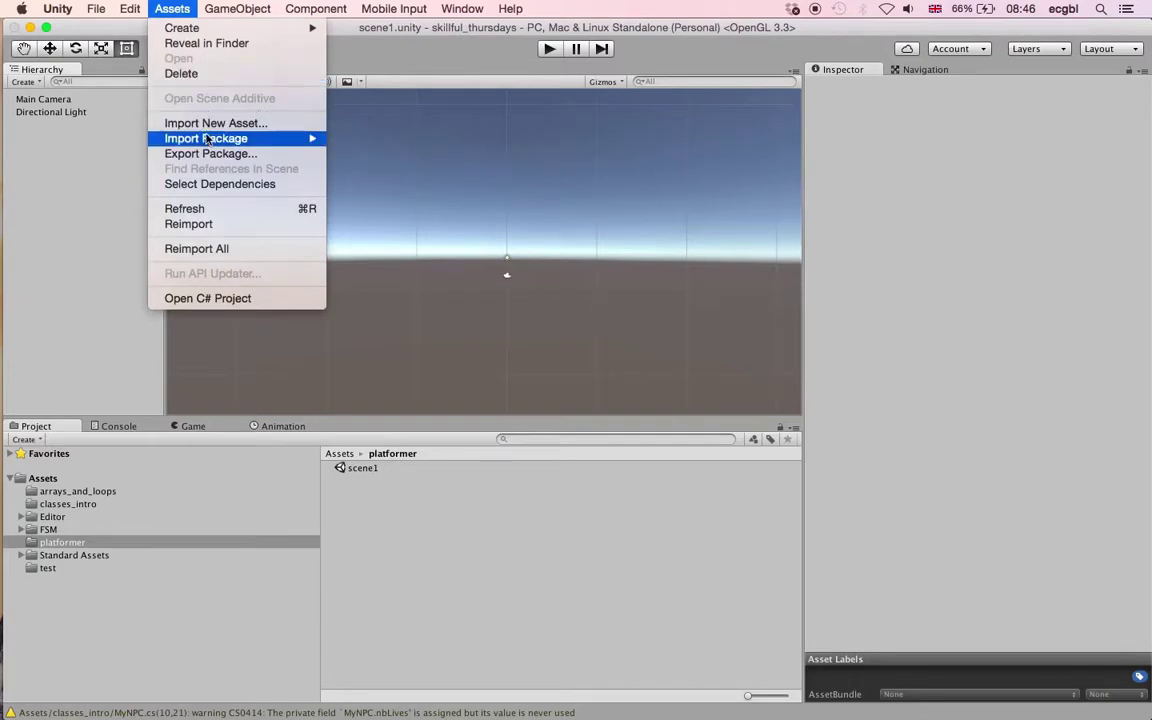
mouse_move(190, 138)
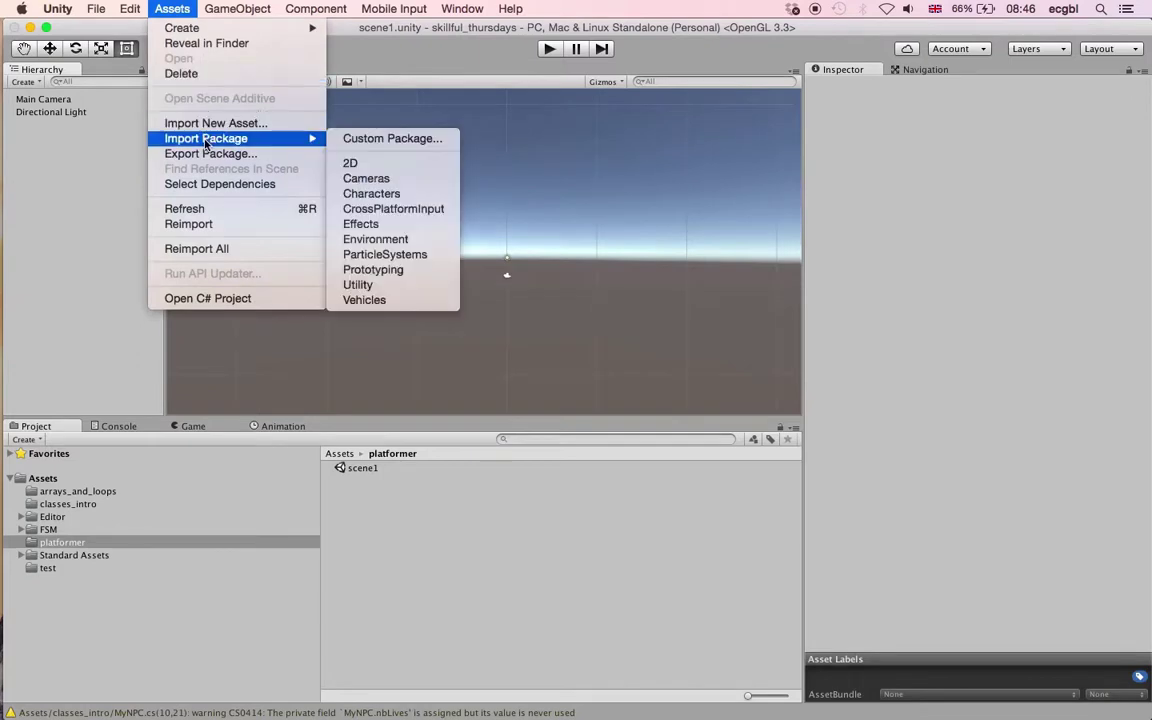
click(365, 165)
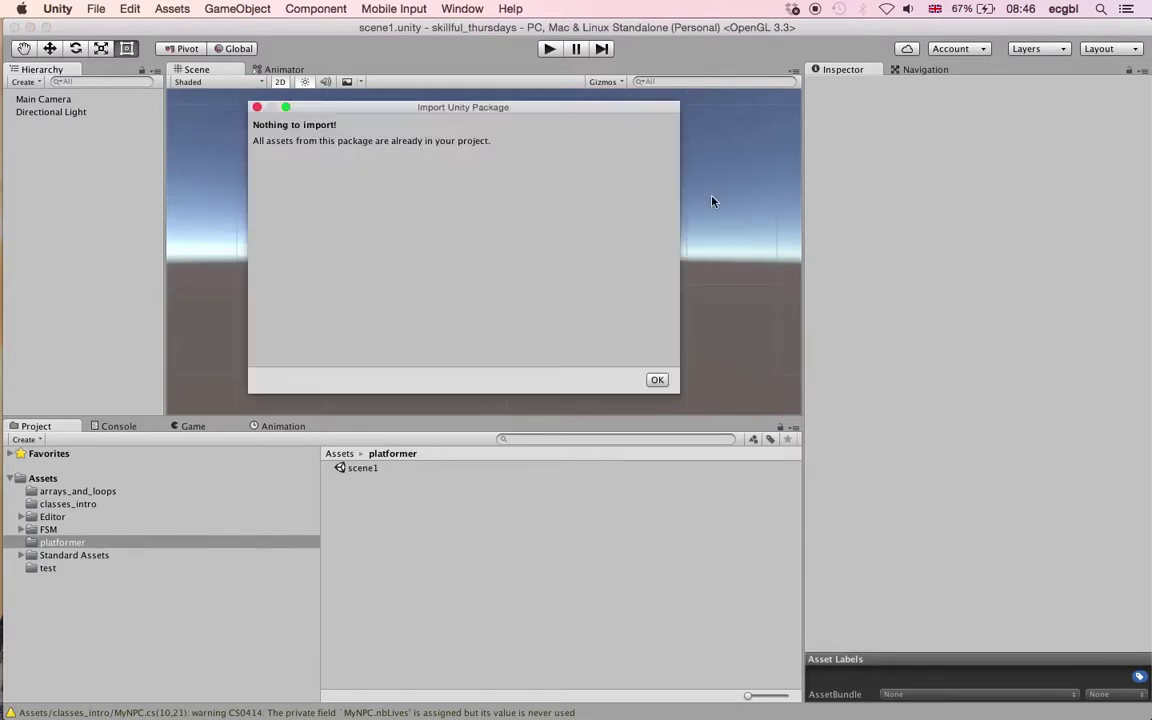
click(659, 379)
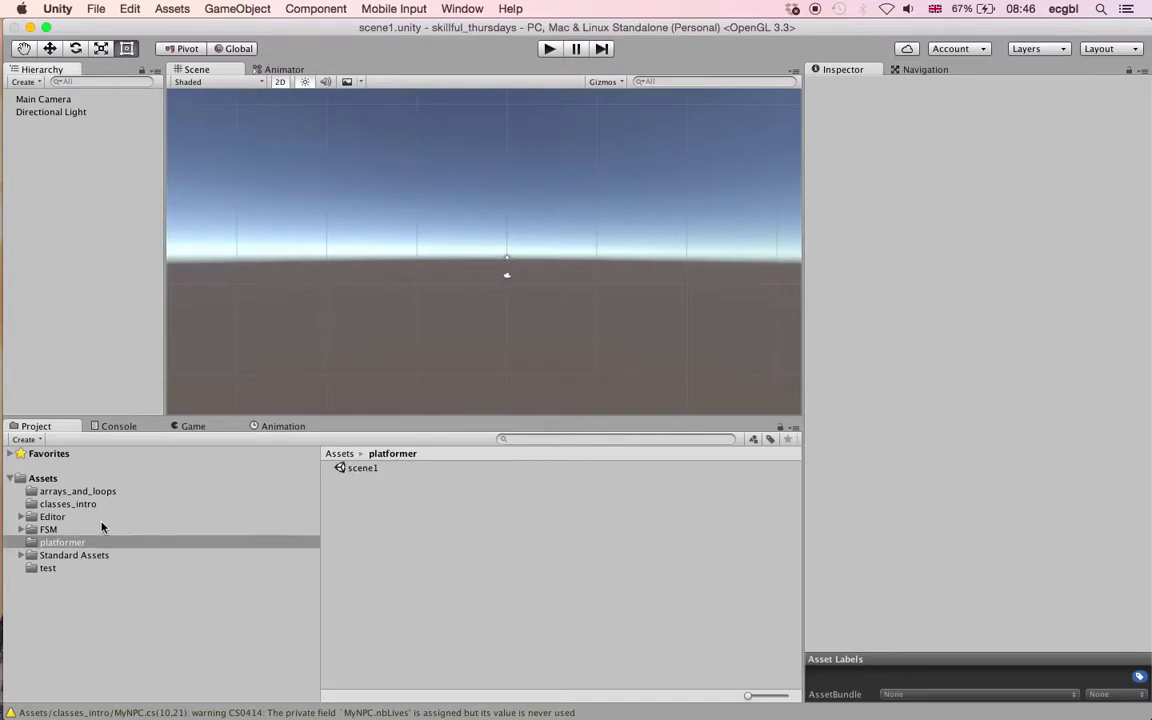
Place a CharacterRobotBoy from Standard Assets/2D/Prefabs above the ground and zoom toward it
click(24, 557)
click(47, 568)
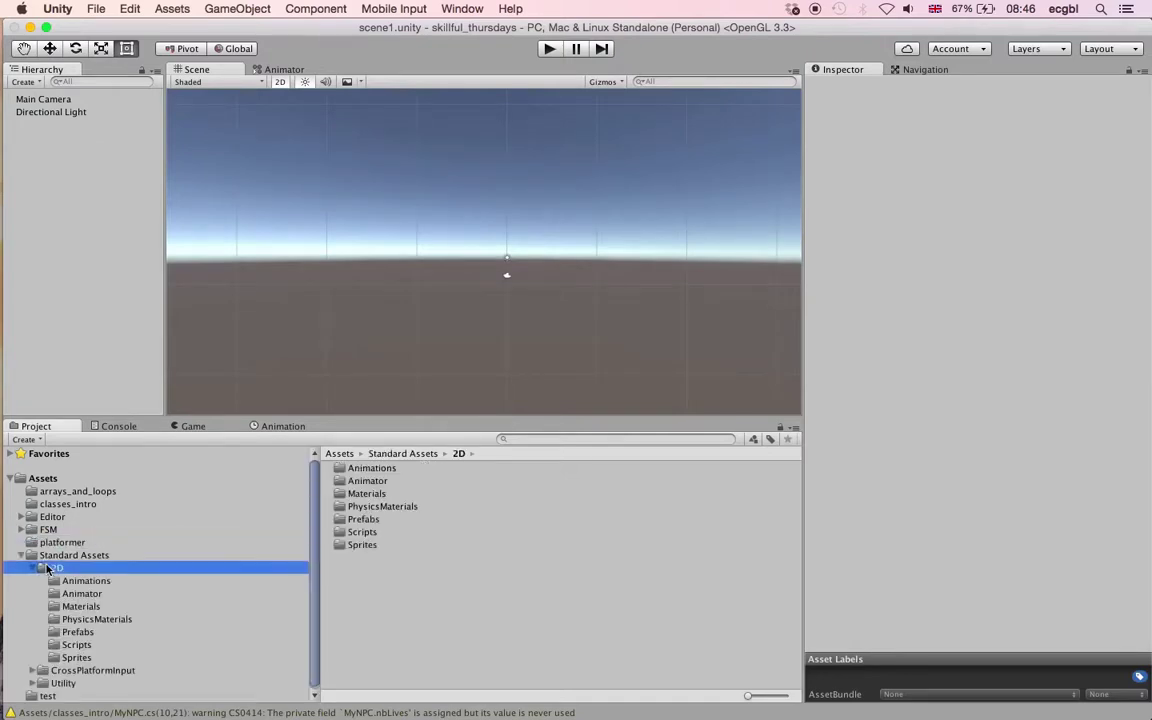
double_click(344, 520)
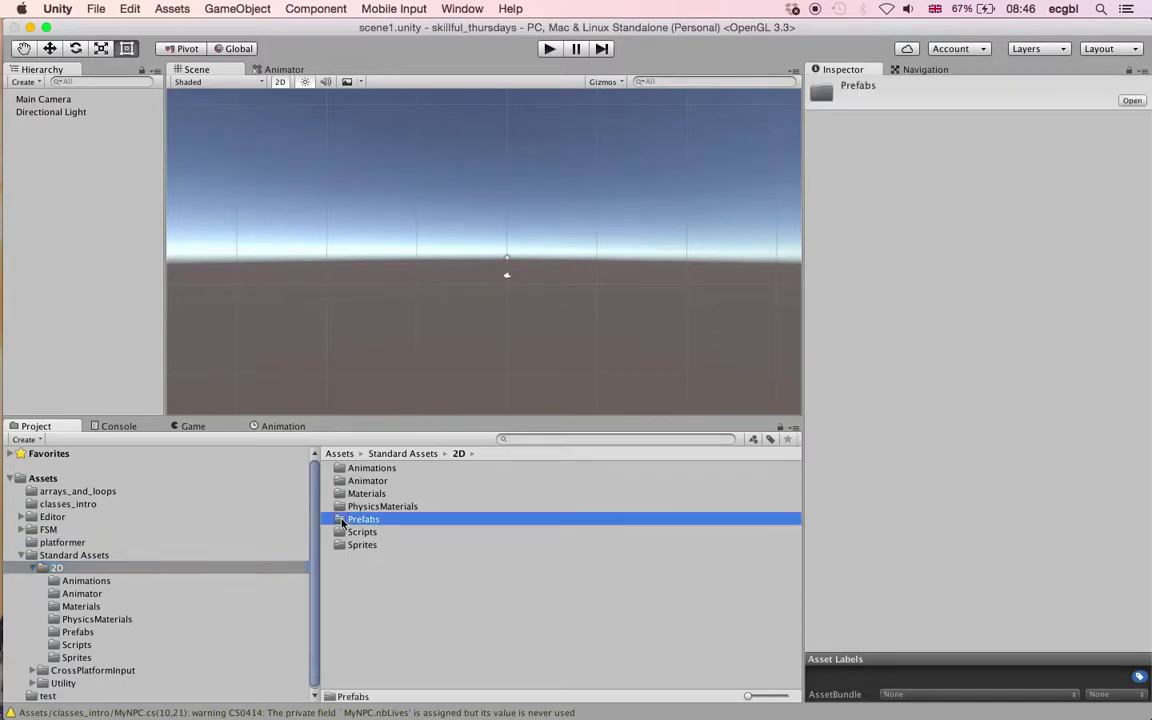
click(384, 470)
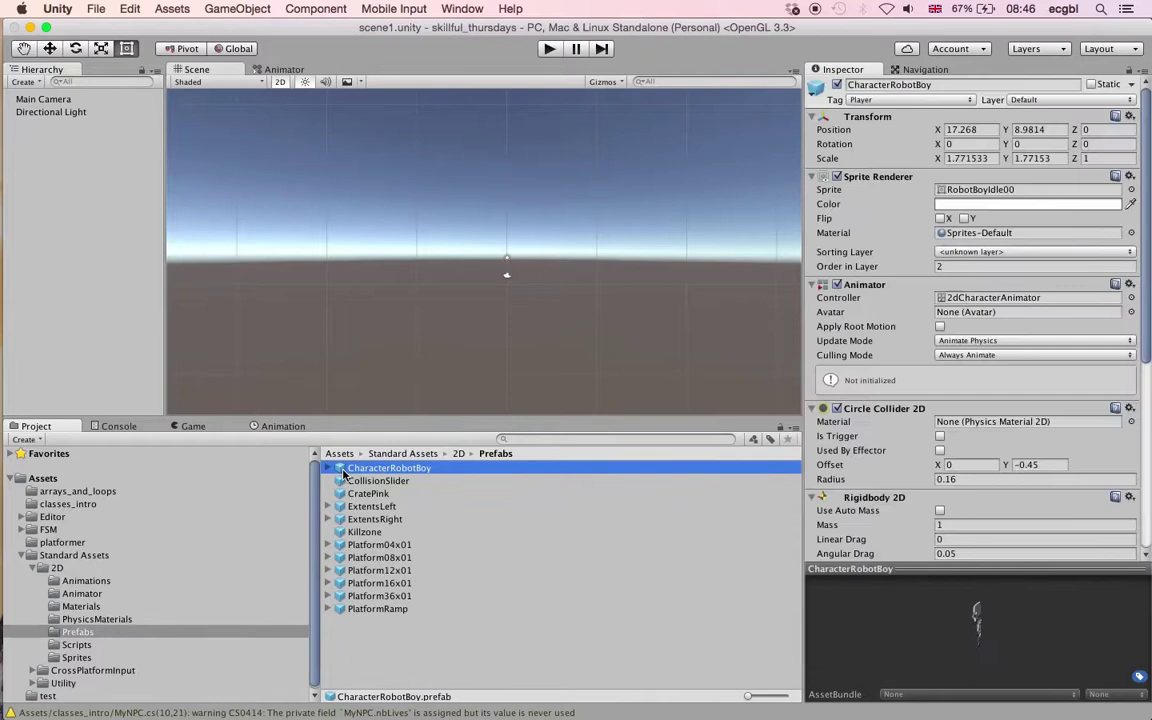
drag(343, 473, 482, 190)
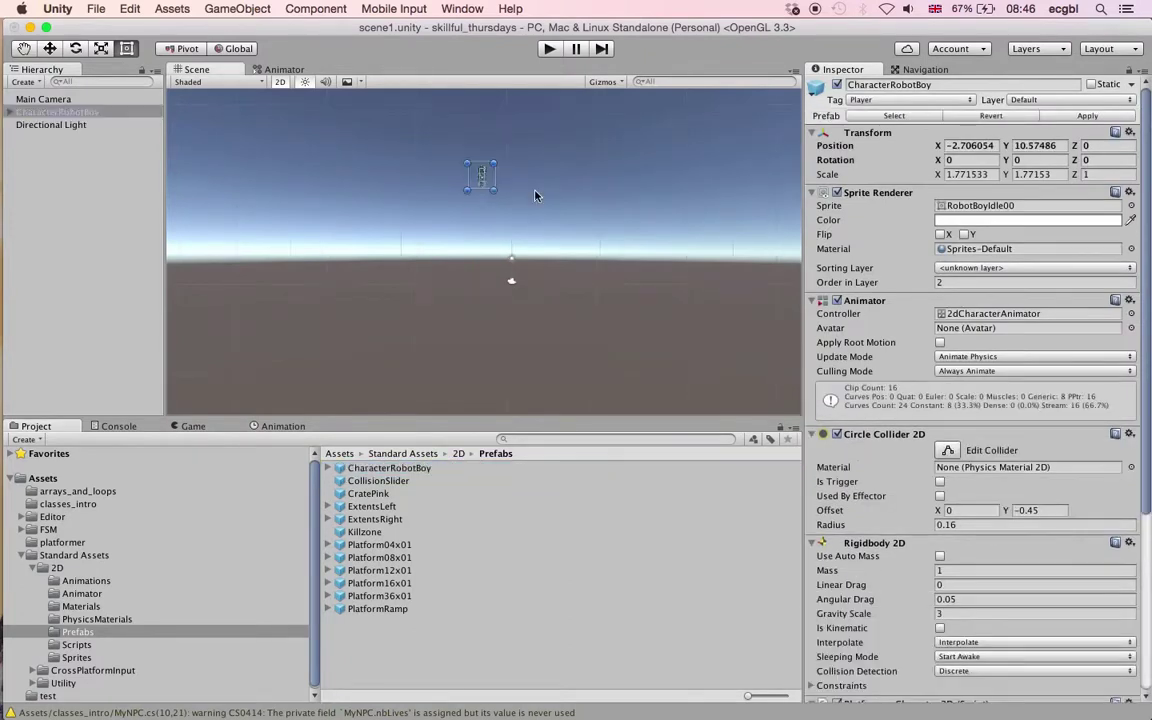
middle_drag(535, 193, 571, 247)
scroll(571, 247, up, 3)
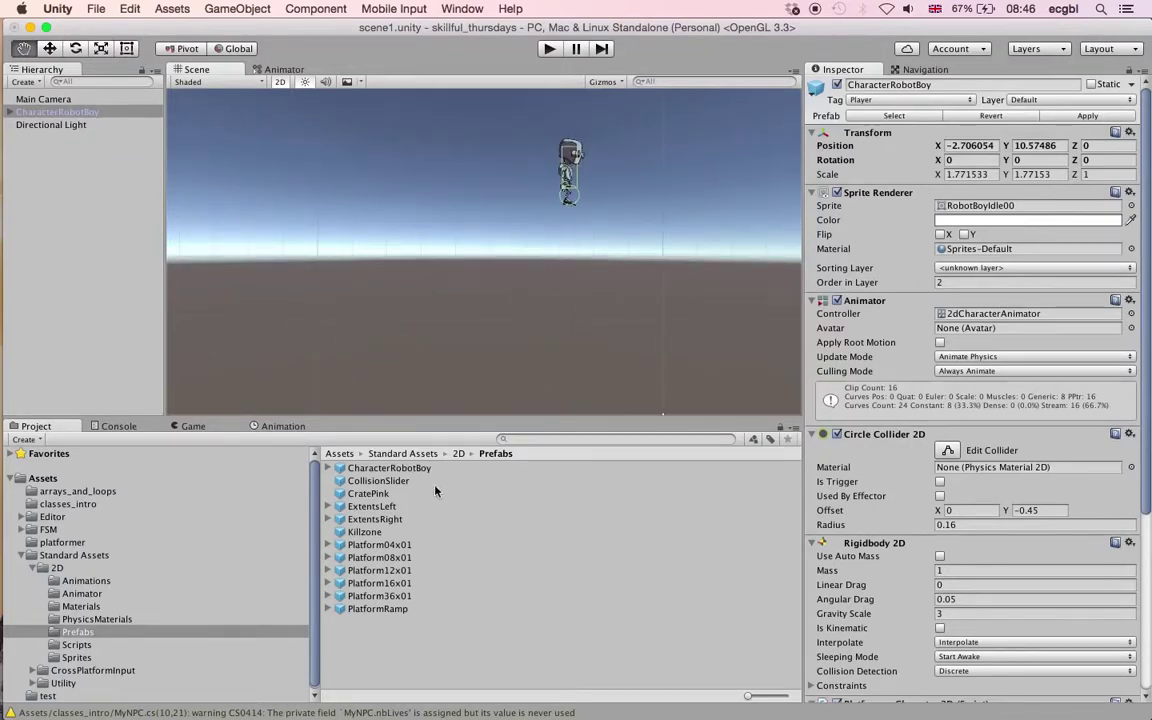
Place a Platform08x01 below the robot and stretch it to Scale X 2.6625
click(372, 558)
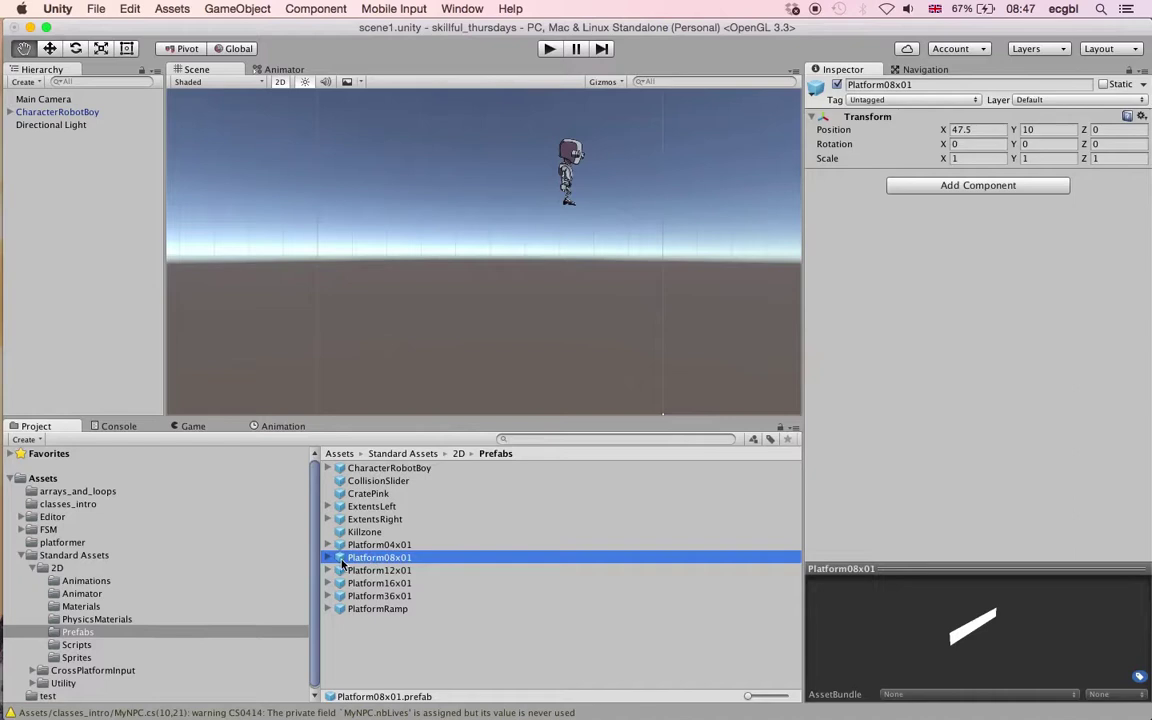
drag(341, 563, 449, 285)
key(w)
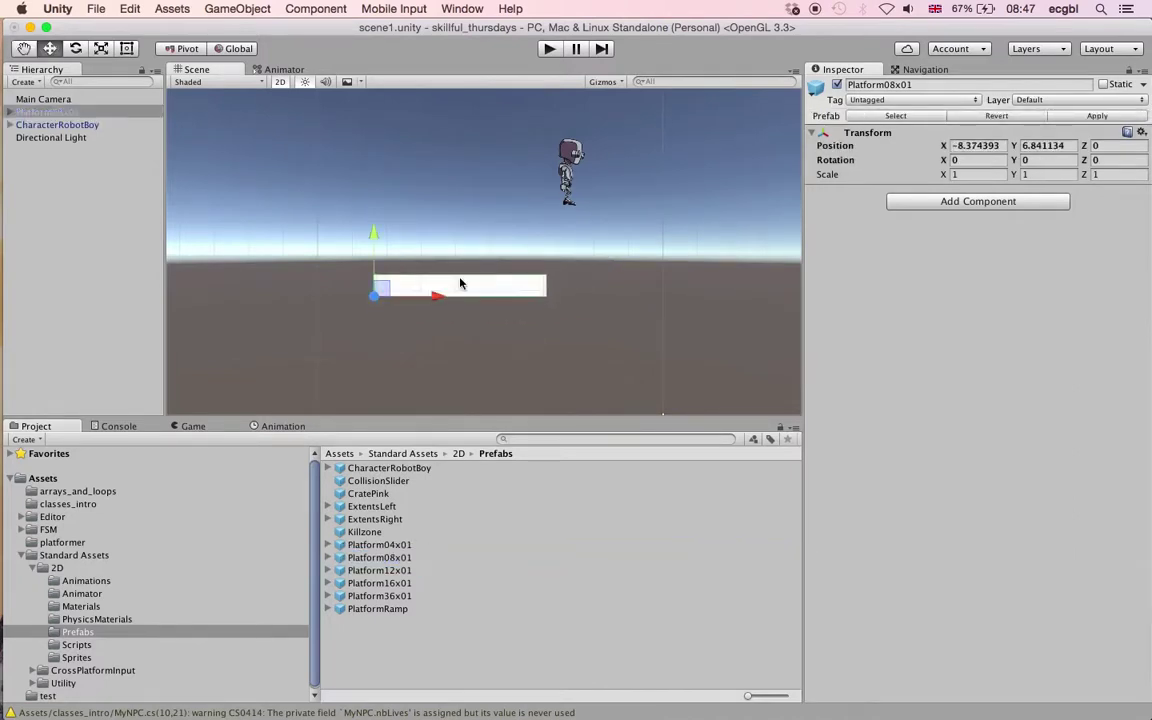
key(e)
key(r)
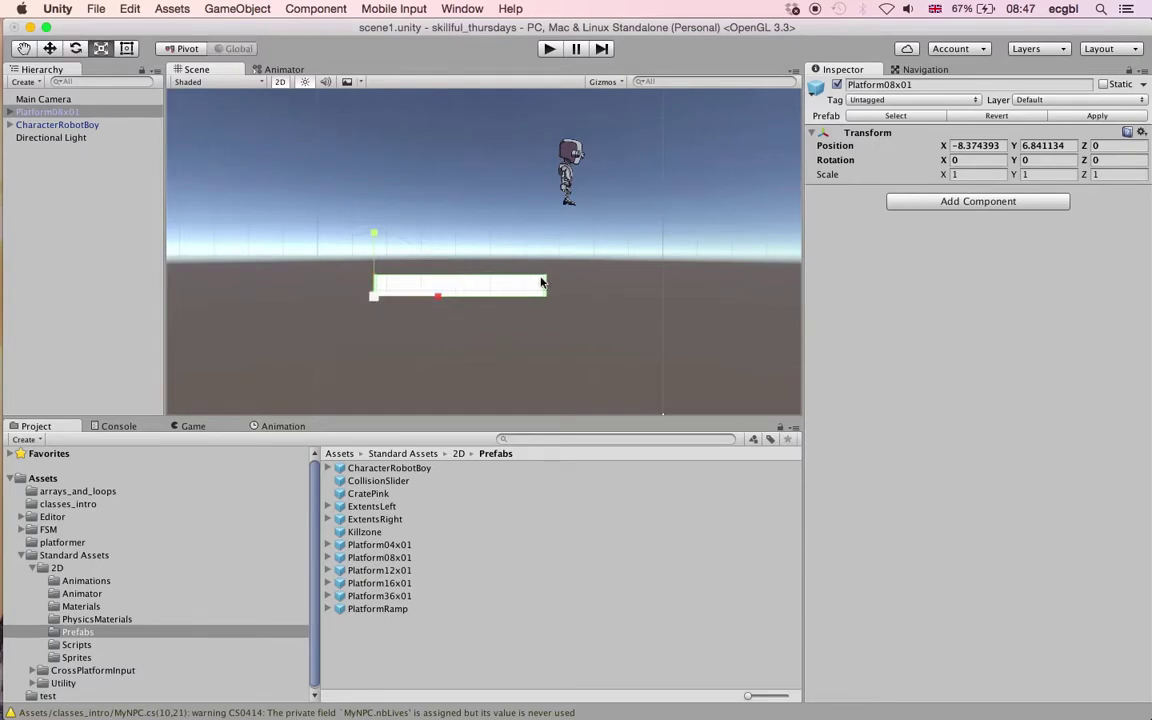
drag(439, 298, 563, 295)
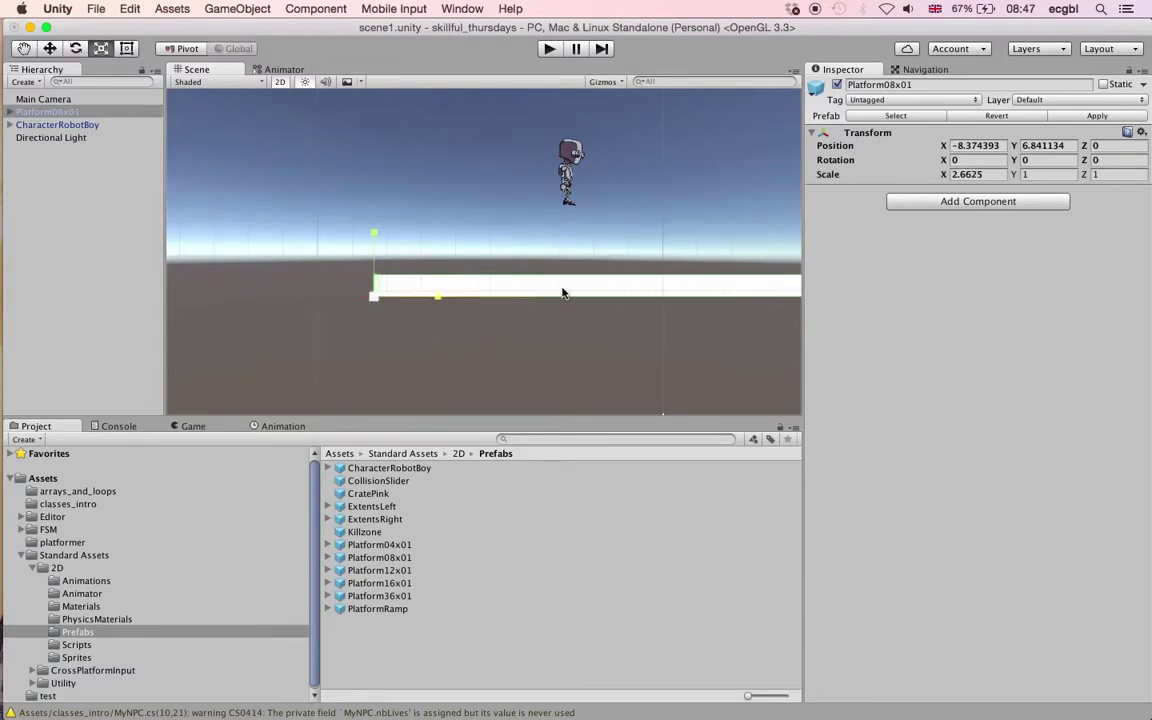
click(549, 49)
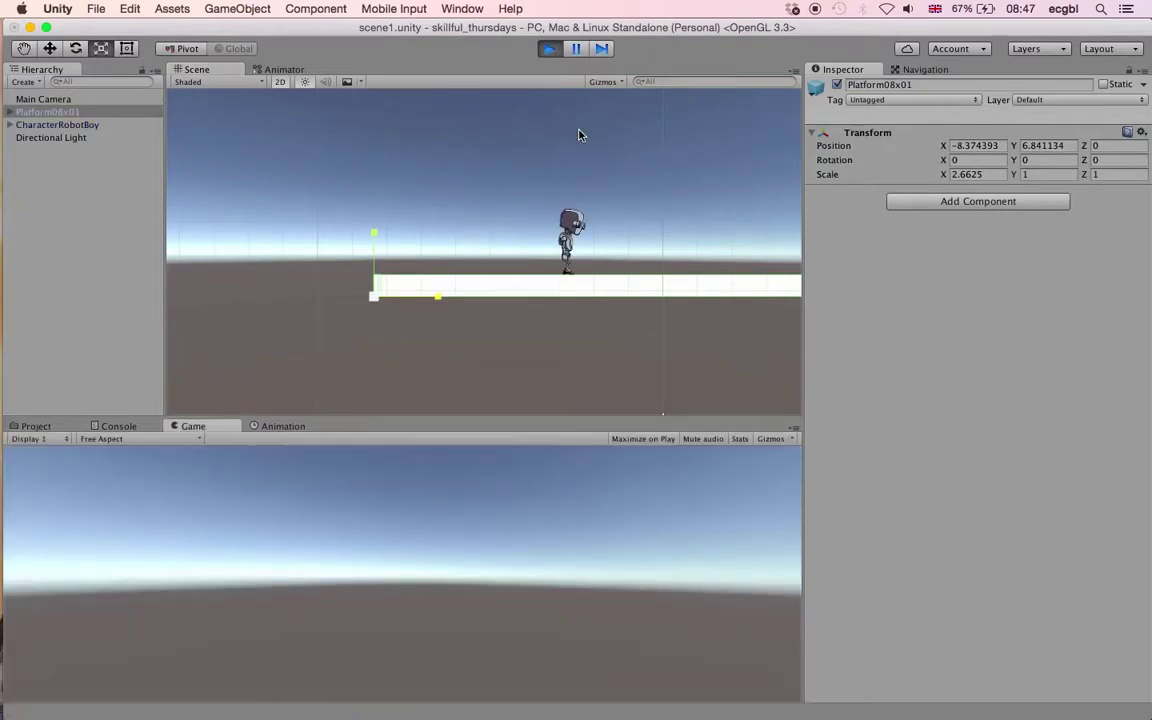
key(Right)
key(Left)
key(Right)
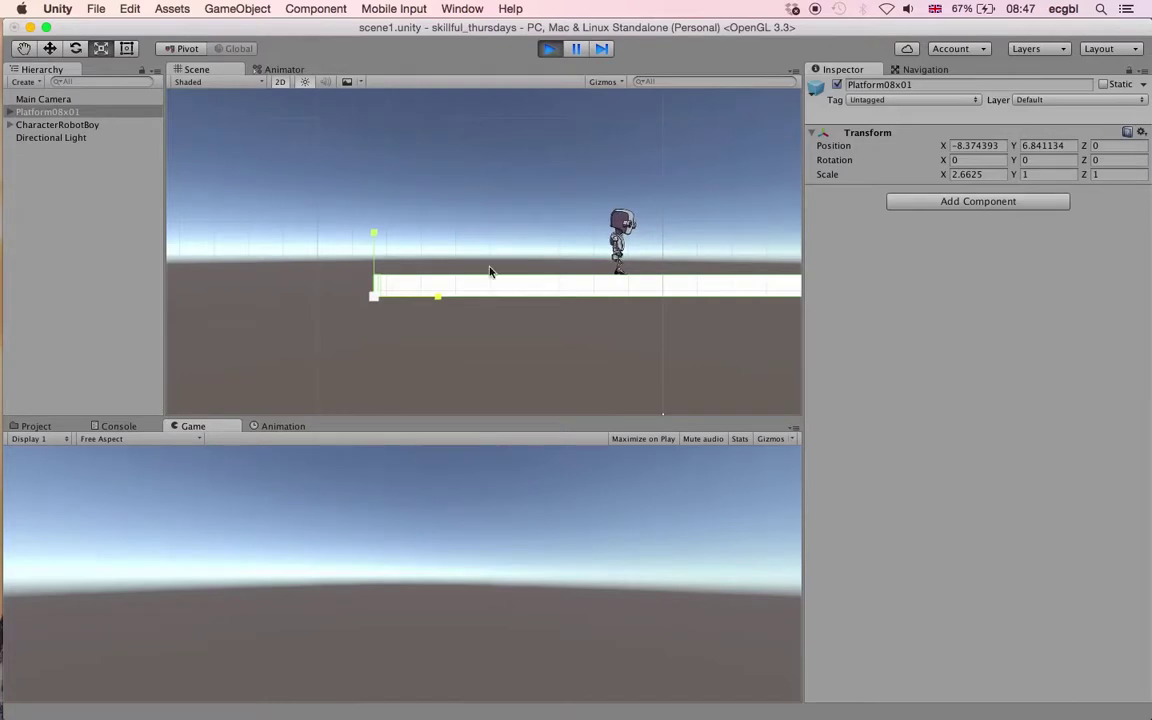
key(super+p)
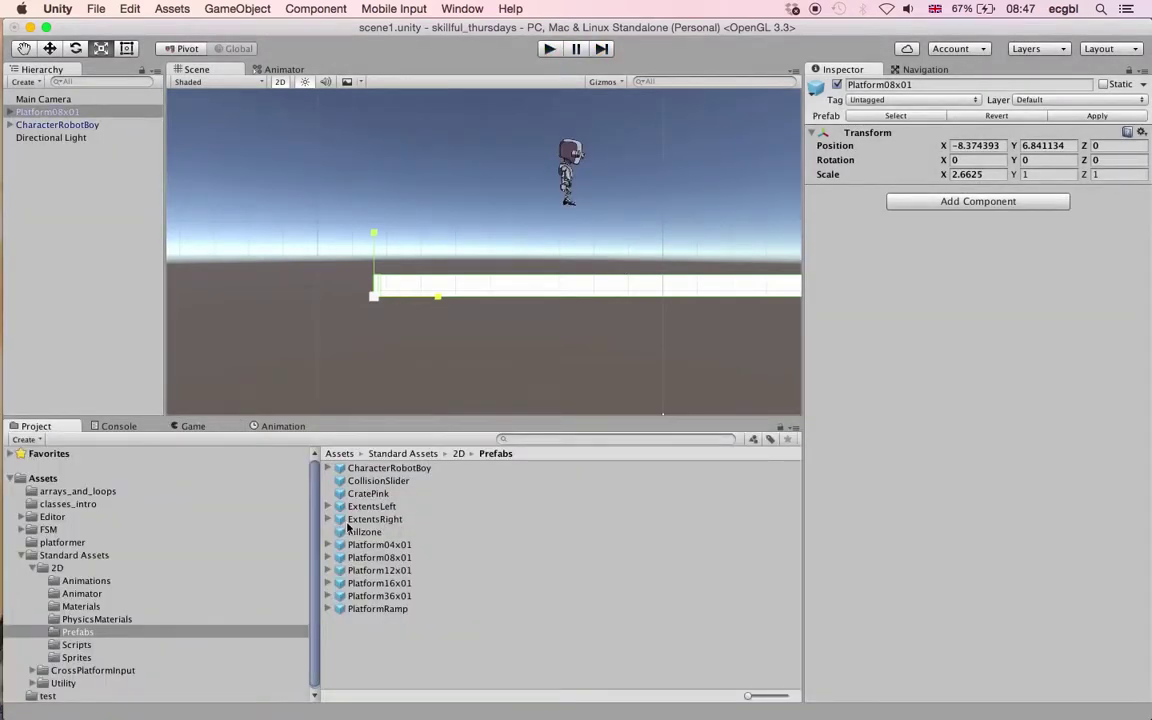
Attach the Camera2DFollow script to Main Camera and set its Target to CharacterRobotBoy
click(103, 647)
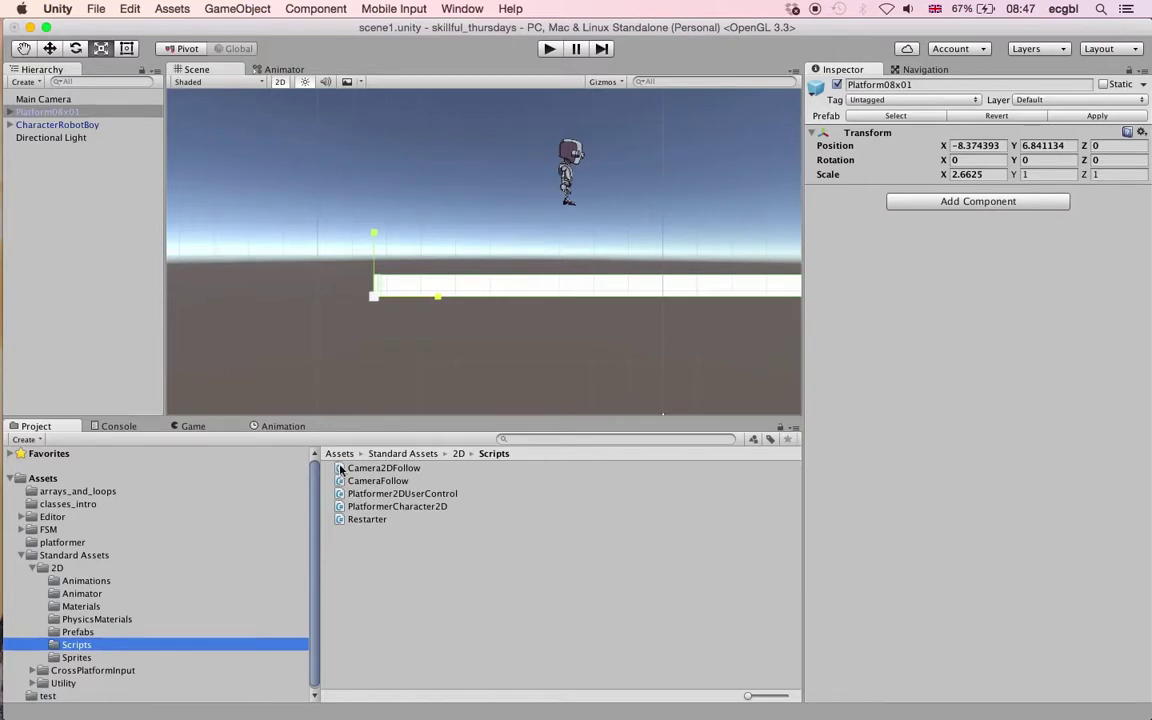
drag(341, 470, 61, 102)
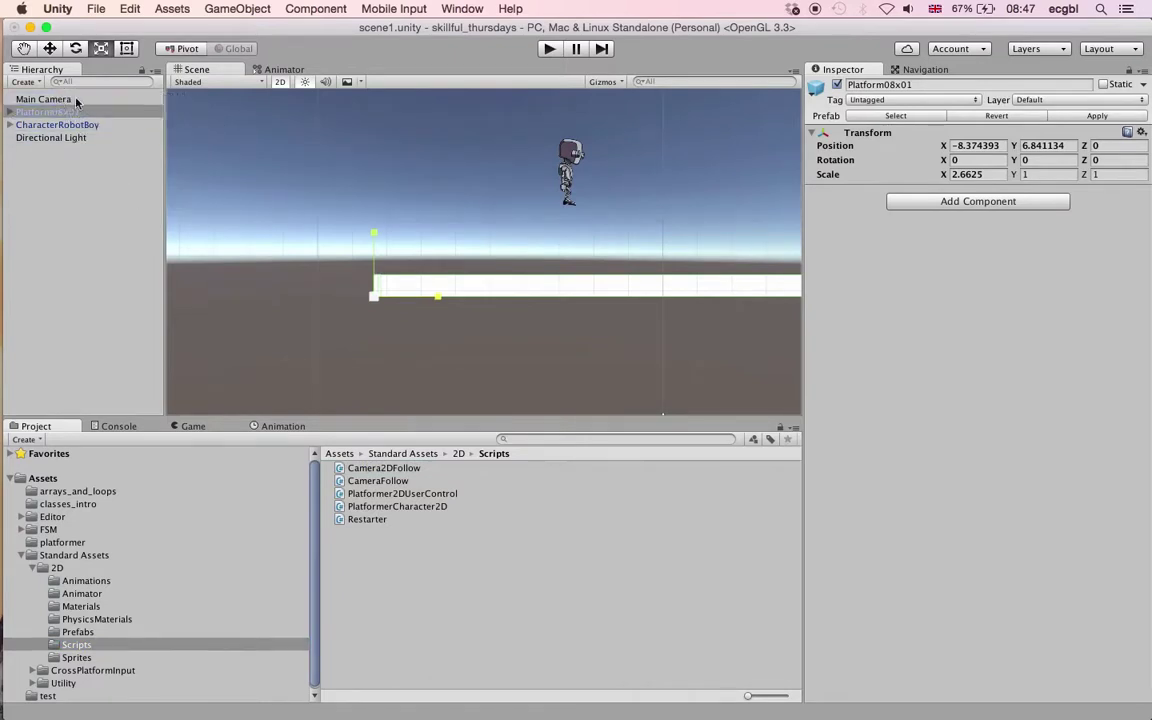
click(56, 101)
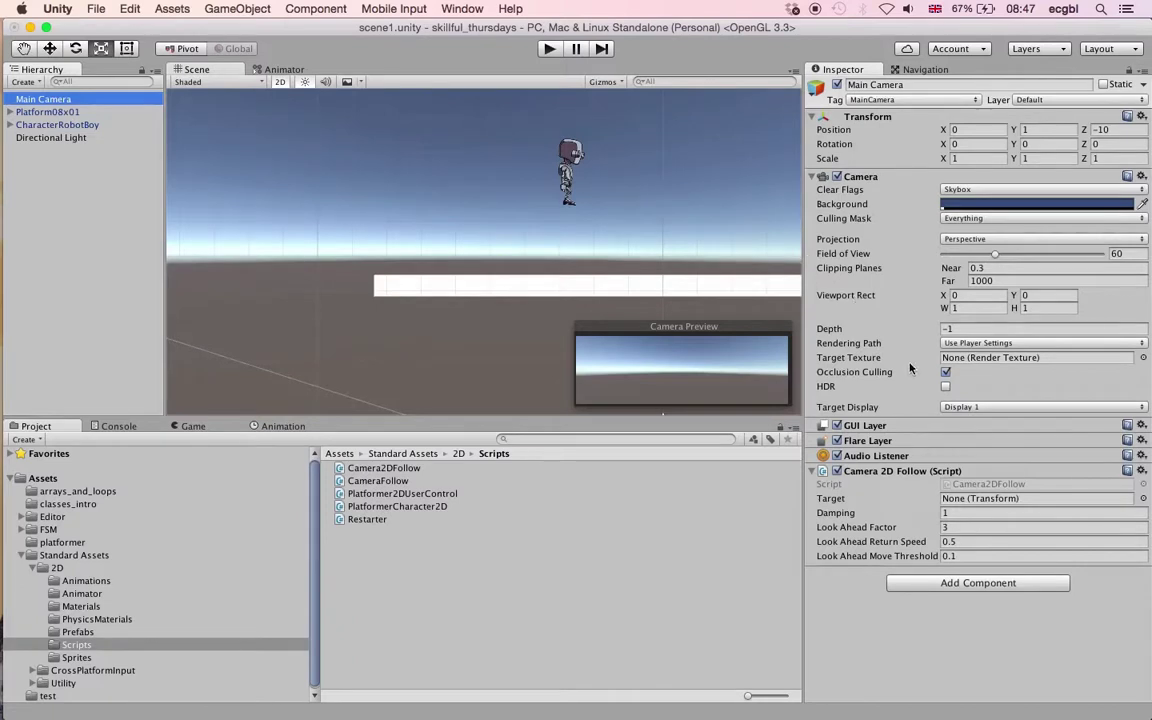
key(super+Tab)
key(super+Tab)
key(super+Tab)
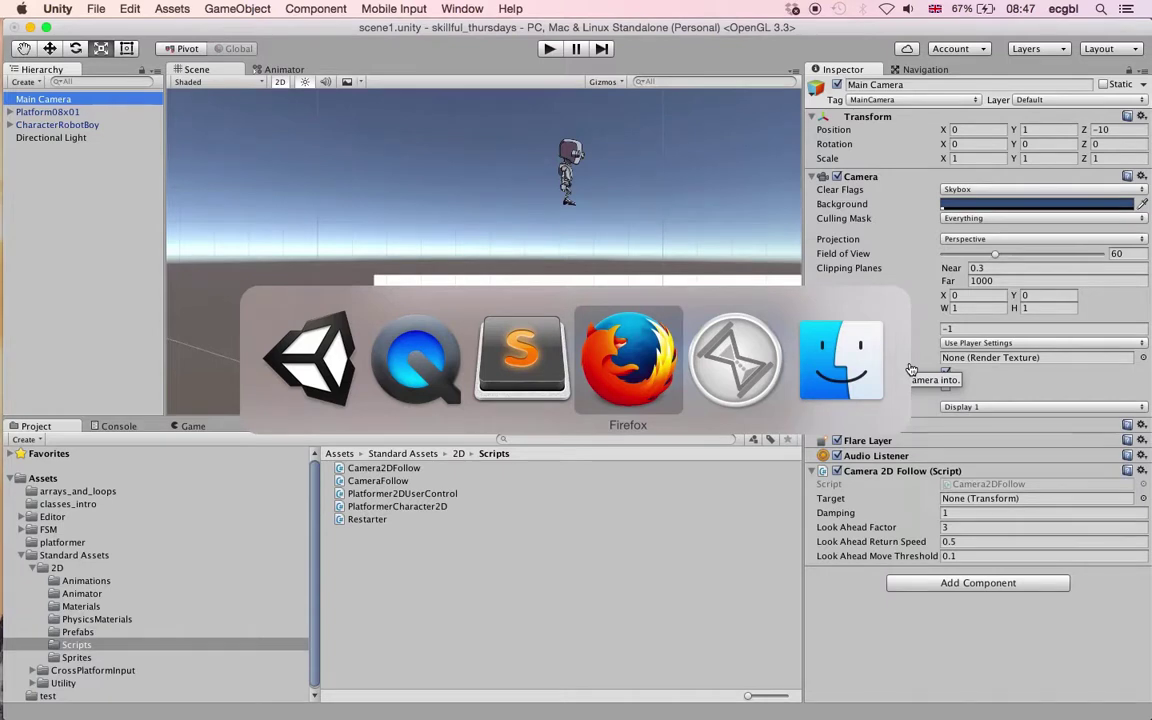
key(Escape)
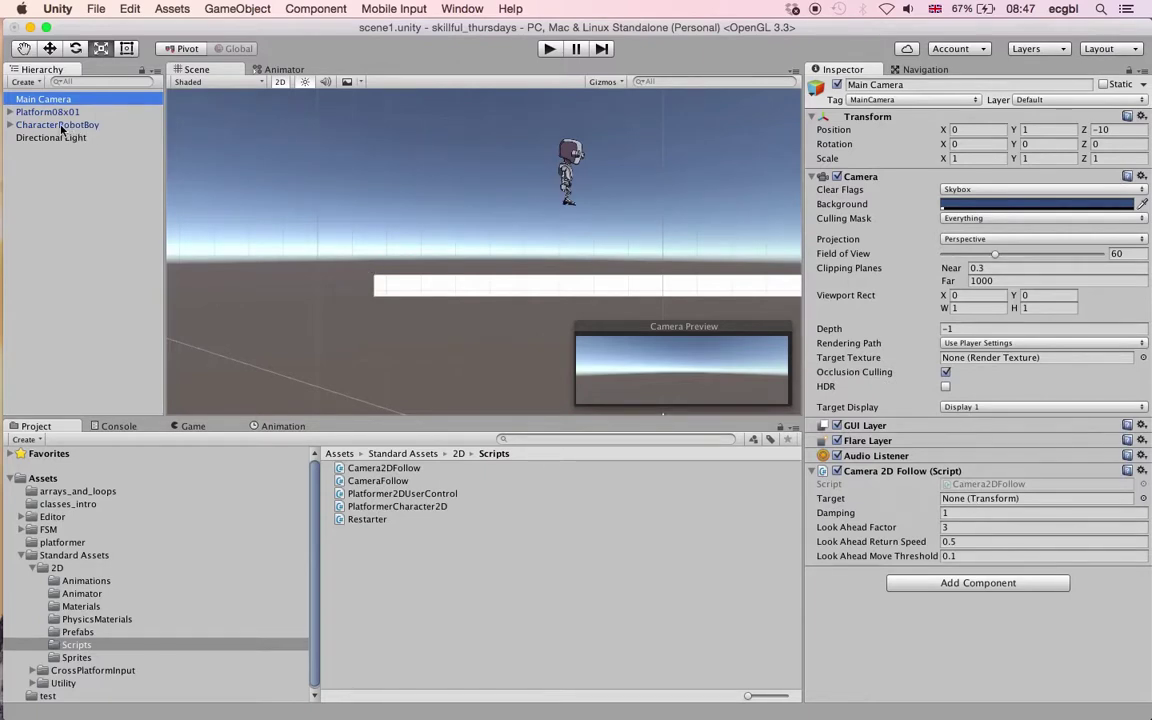
drag(62, 128, 967, 504)
Play-test the scene, running the robot left and right and jumping, then stop Play mode
click(550, 49)
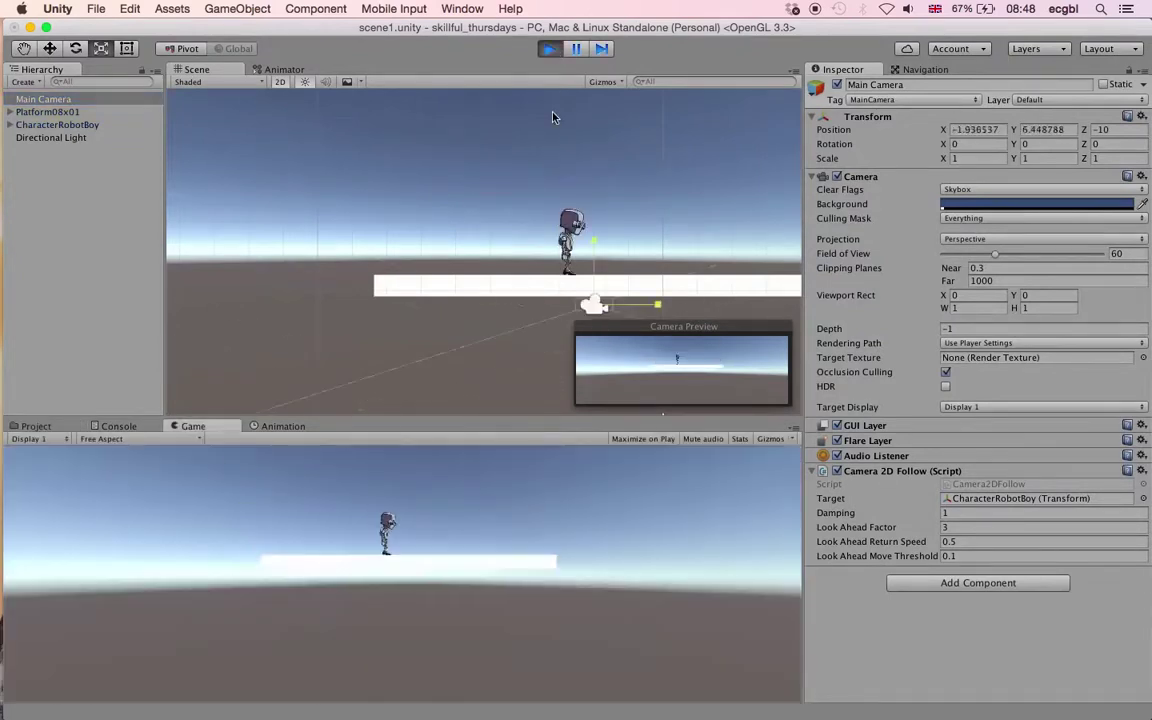
key(Right)
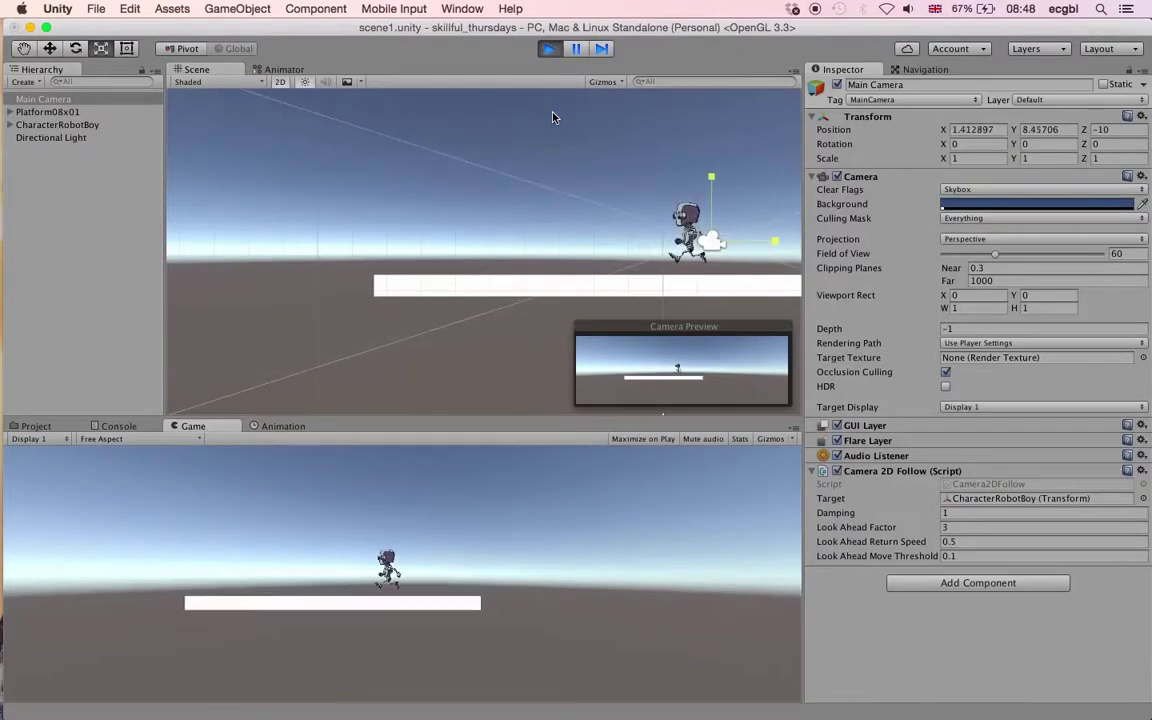
key(Left)
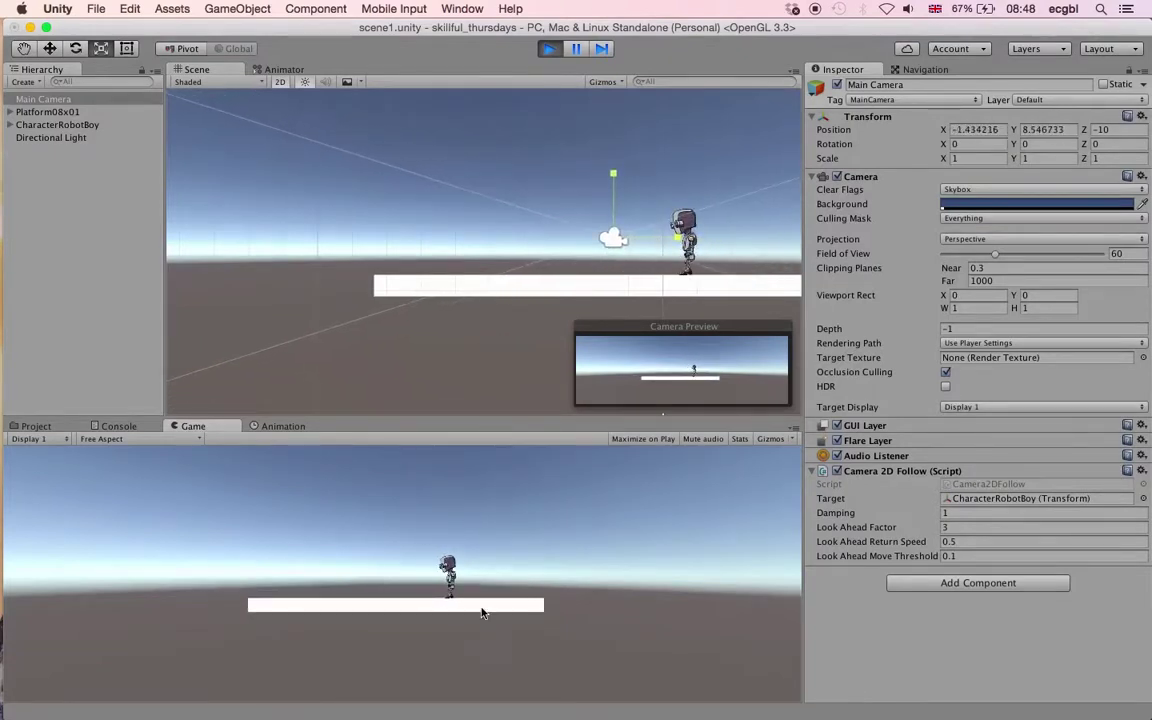
key(space)
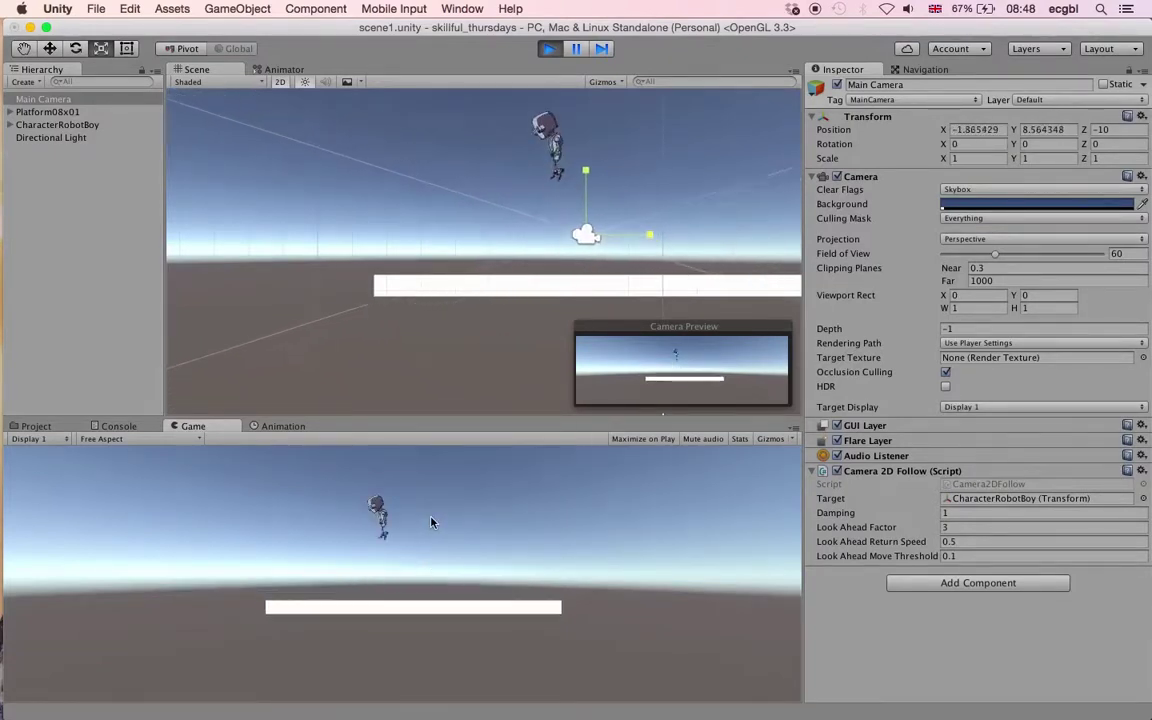
key(Right)
key(space)
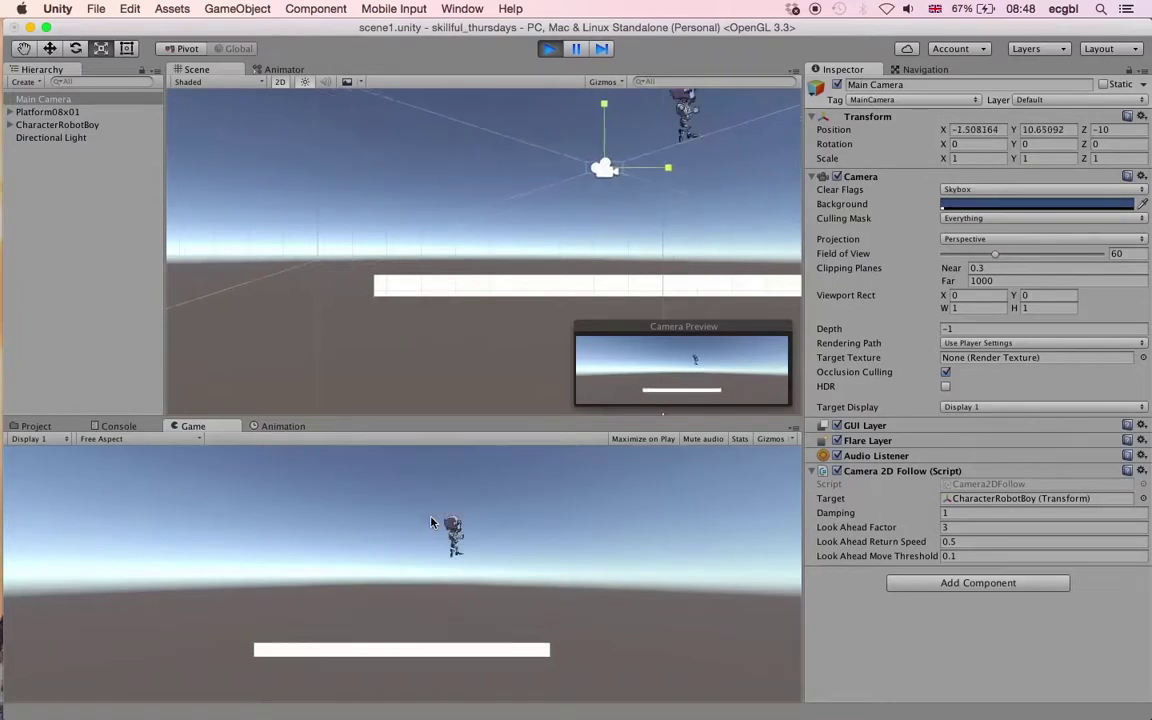
key(space)
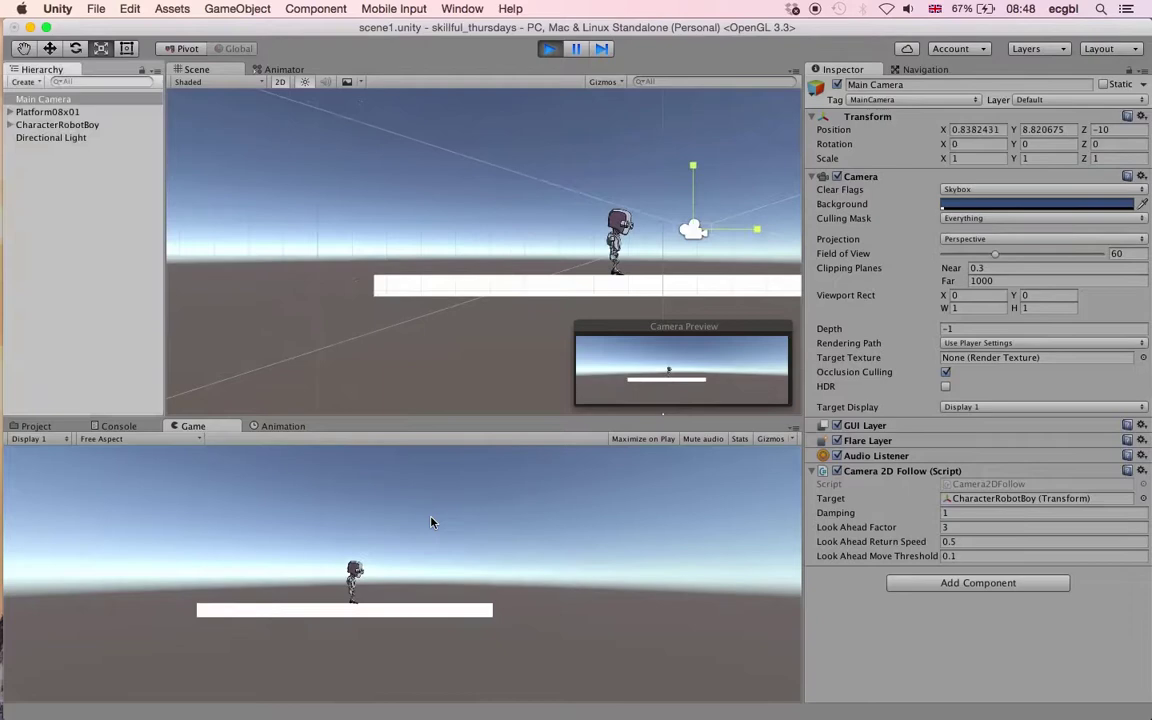
key(super+p)
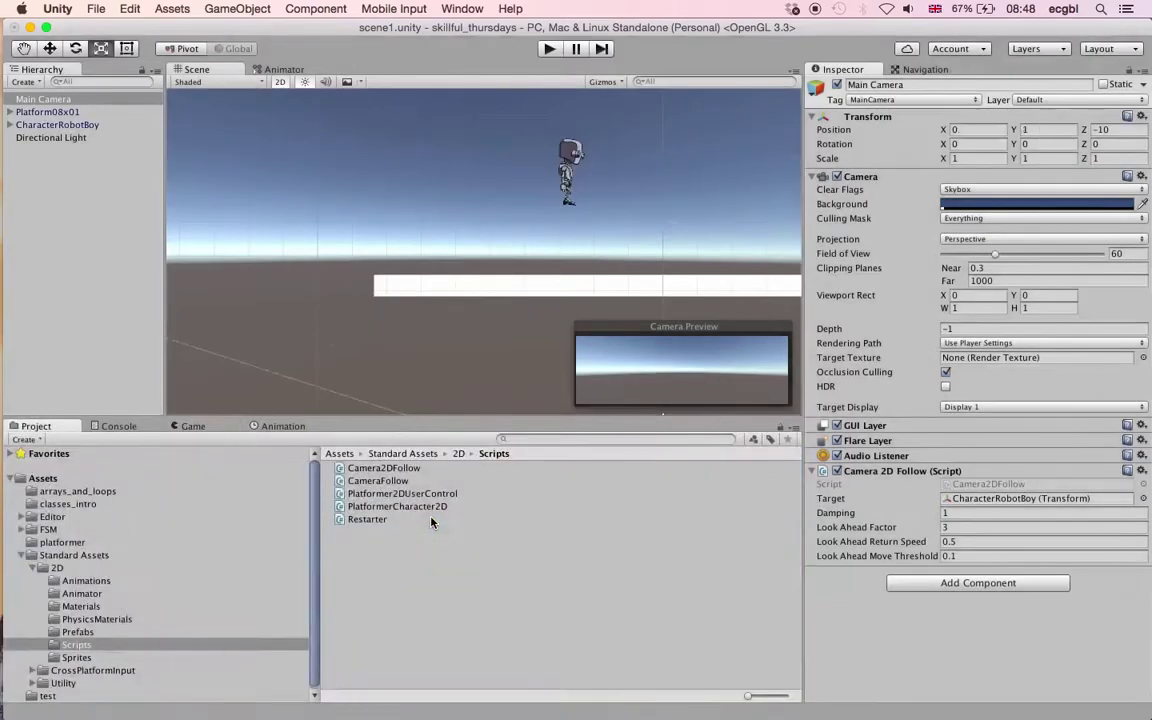
Duplicate the platform and move the copy up and left to X -21.78, Y 9.14
click(480, 292)
scroll(480, 292, down, 5)
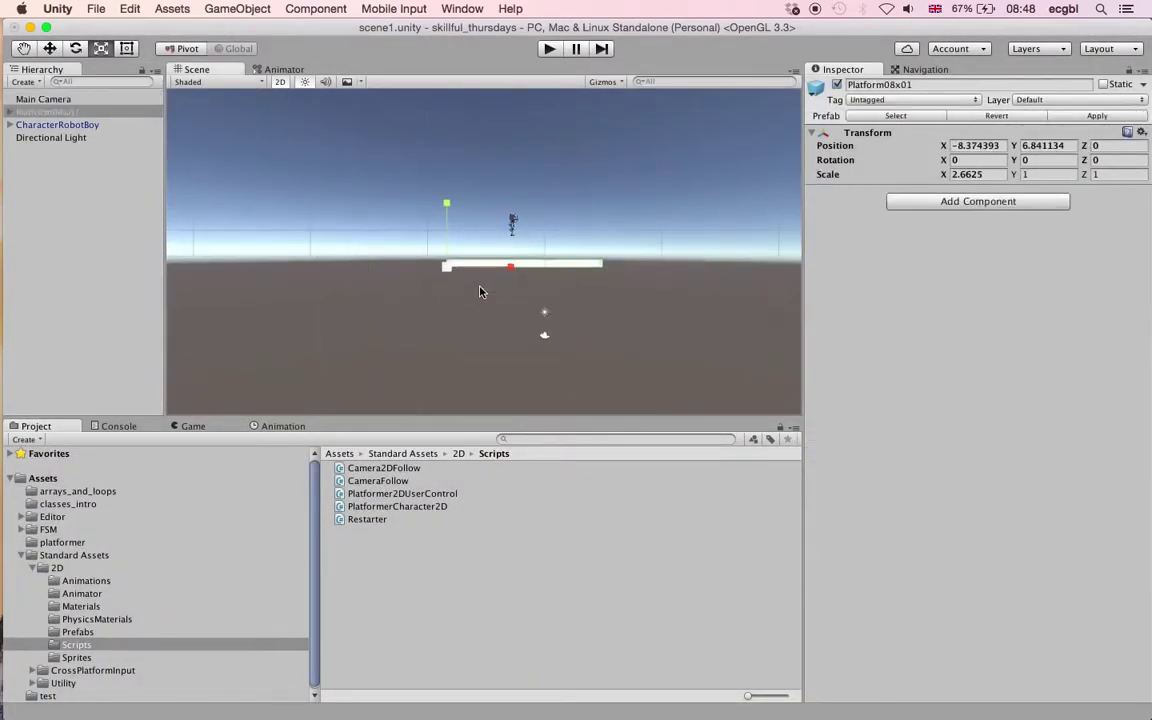
scroll(480, 292, up, 3)
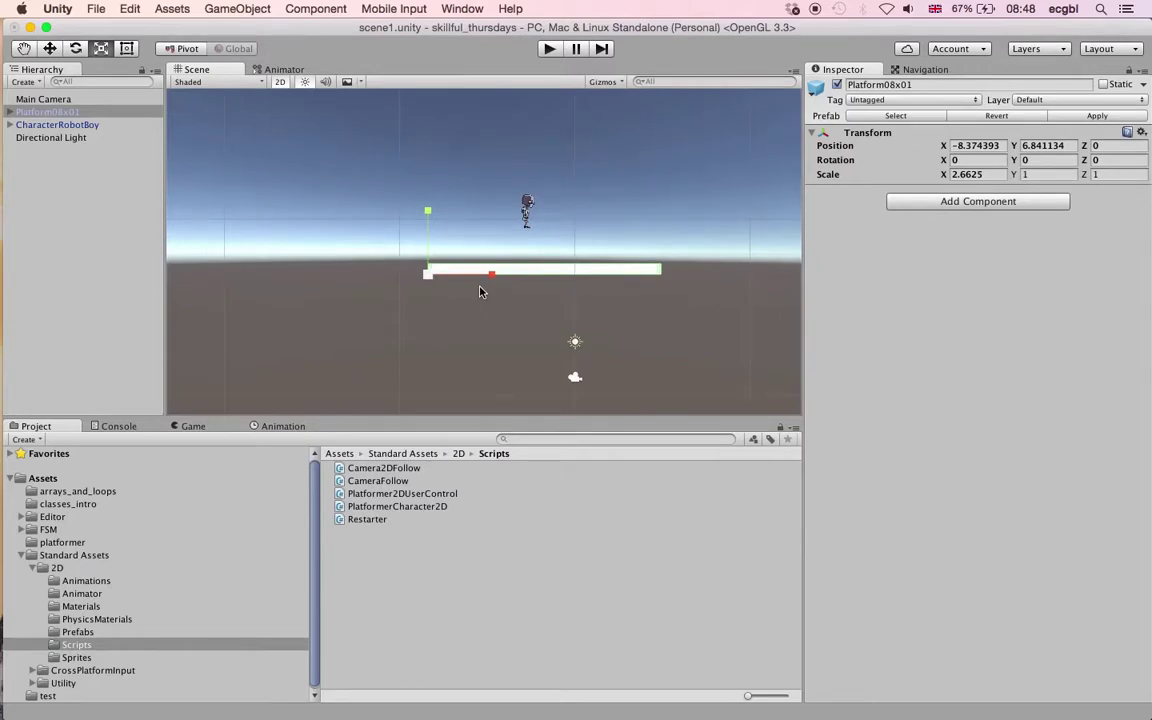
key(w)
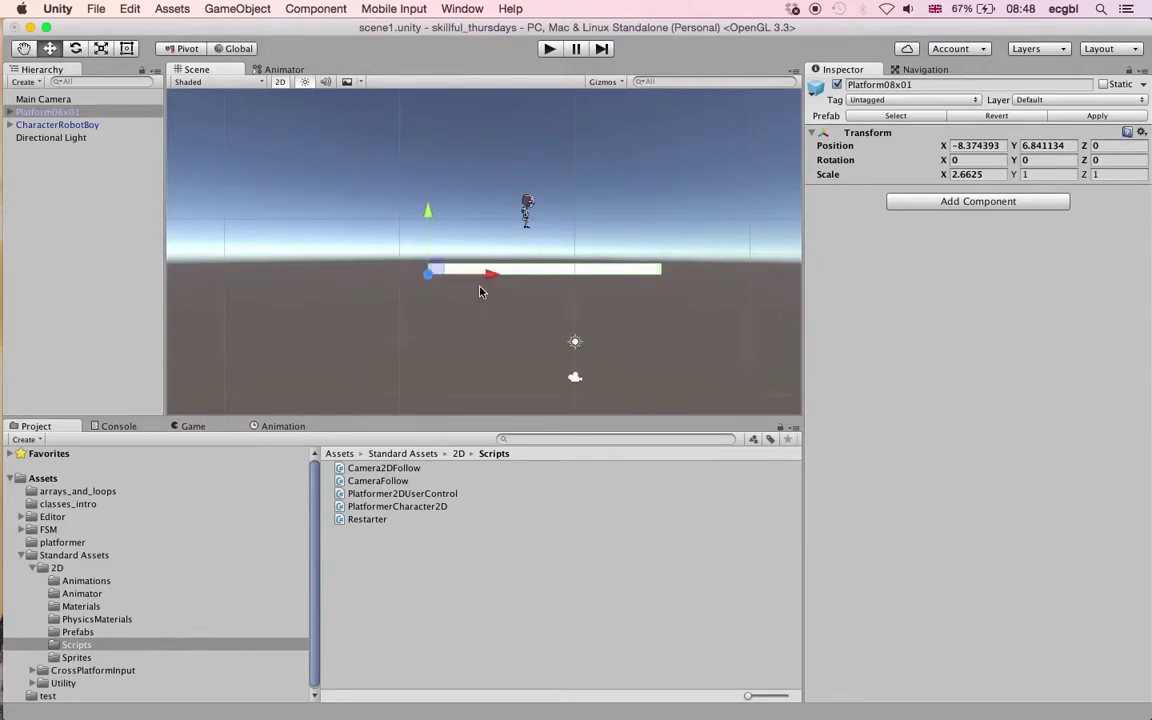
key(super+d)
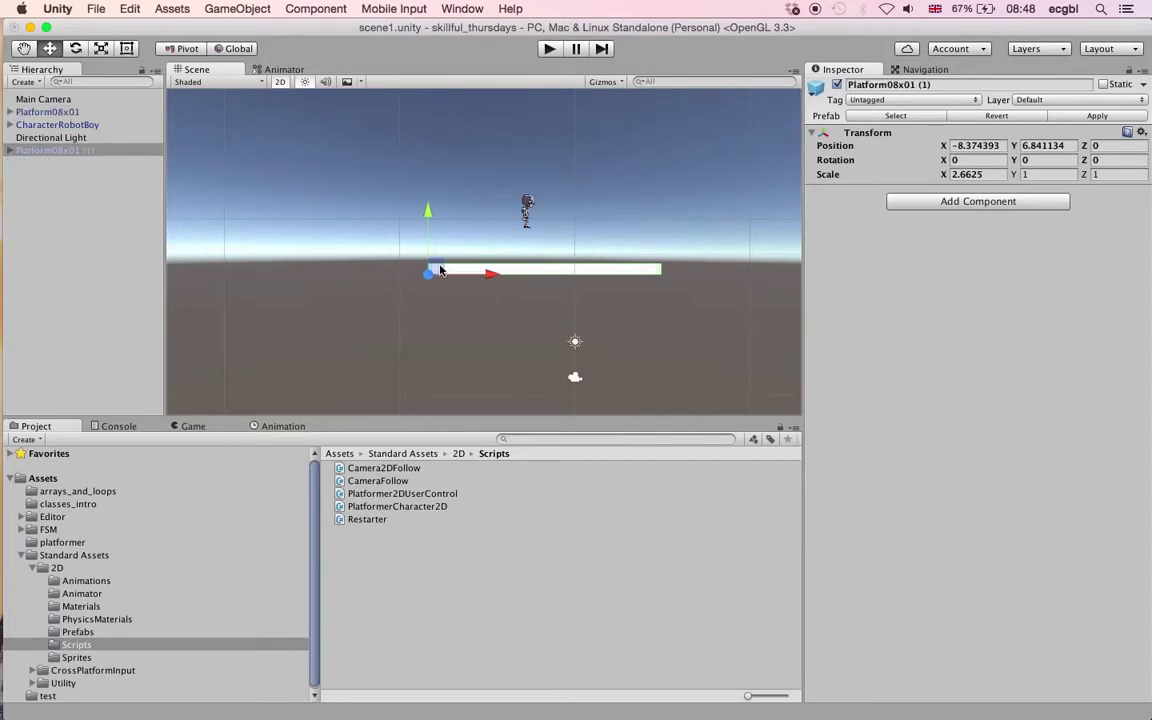
drag(440, 270, 193, 234)
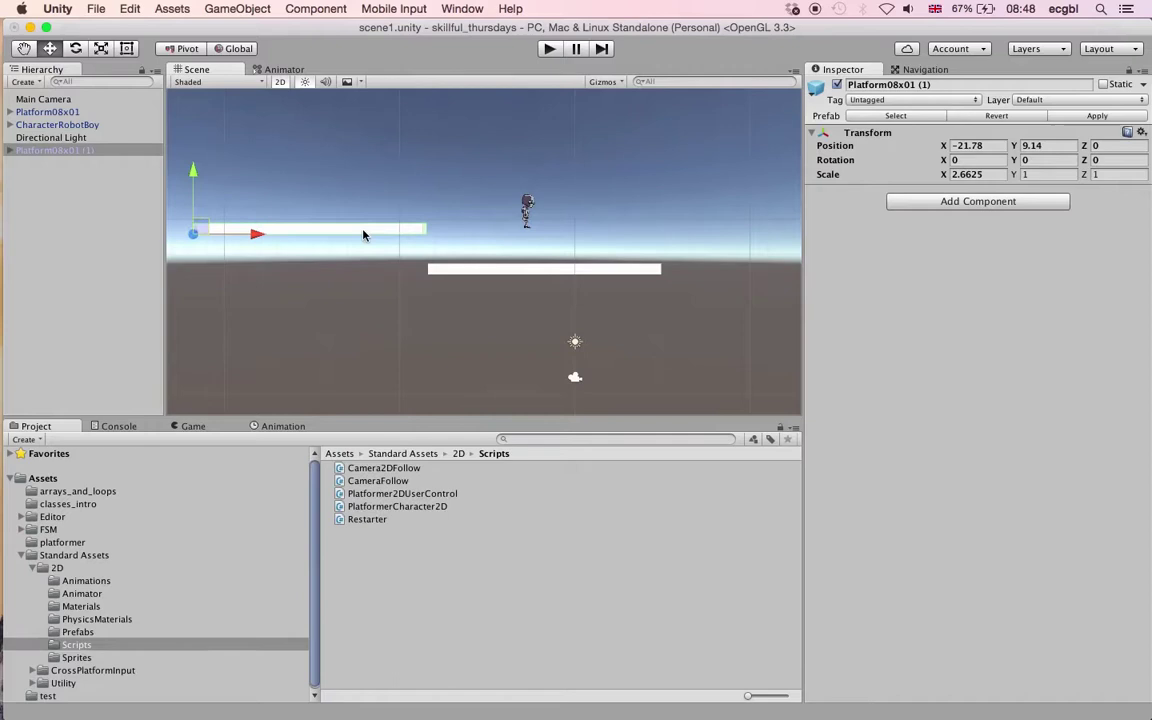
Duplicate it again, slide that copy right to X 5.58, and frame all platforms
key(super+d)
drag(258, 235, 735, 224)
scroll(735, 224, down, 8)
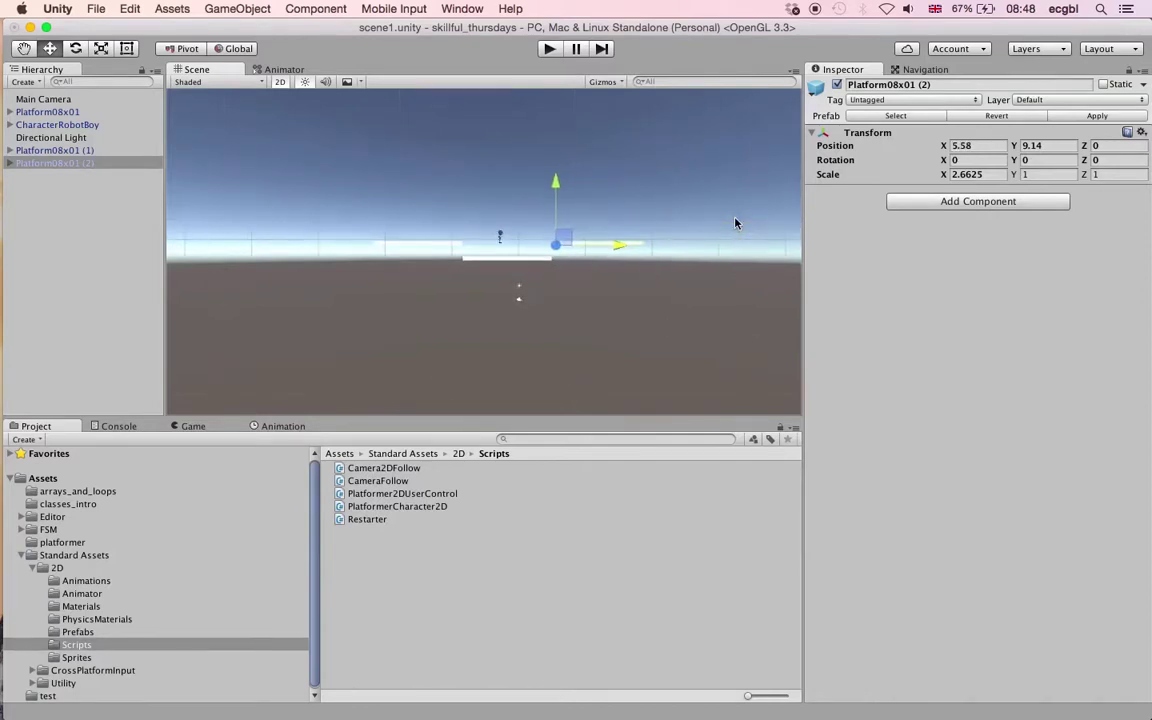
key(q)
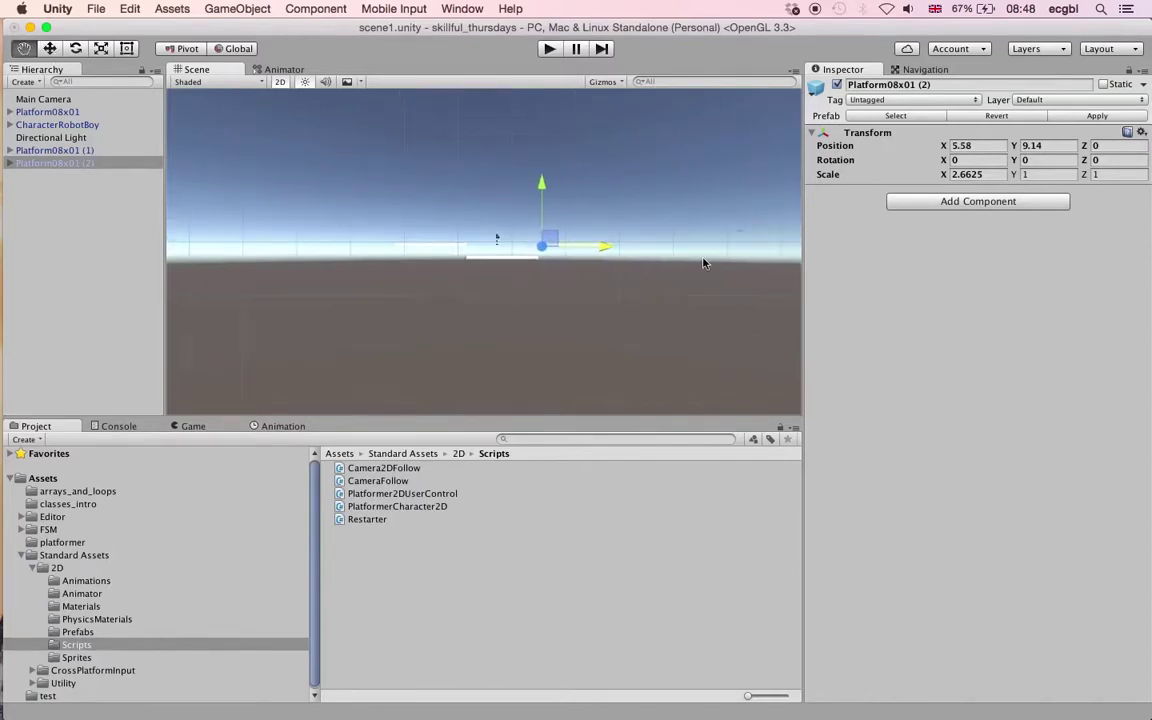
drag(650, 290, 411, 334)
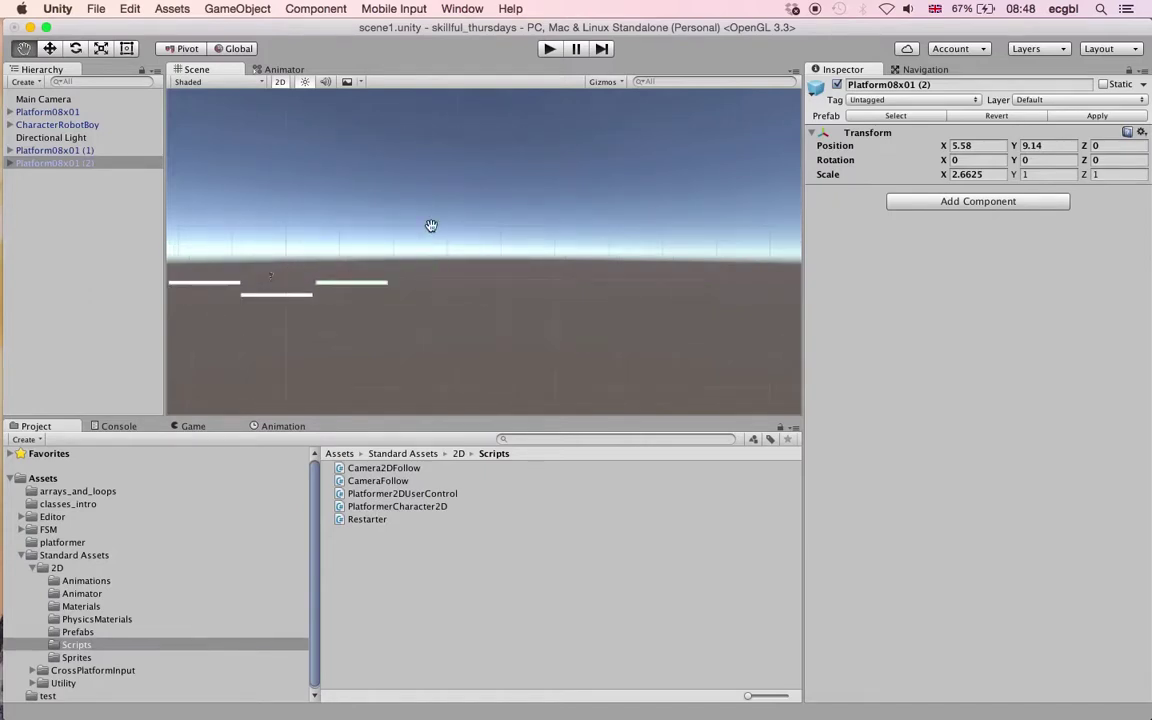
Stretch the right platform with the Rect tool to Scale X 12.81331
key(w)
key(e)
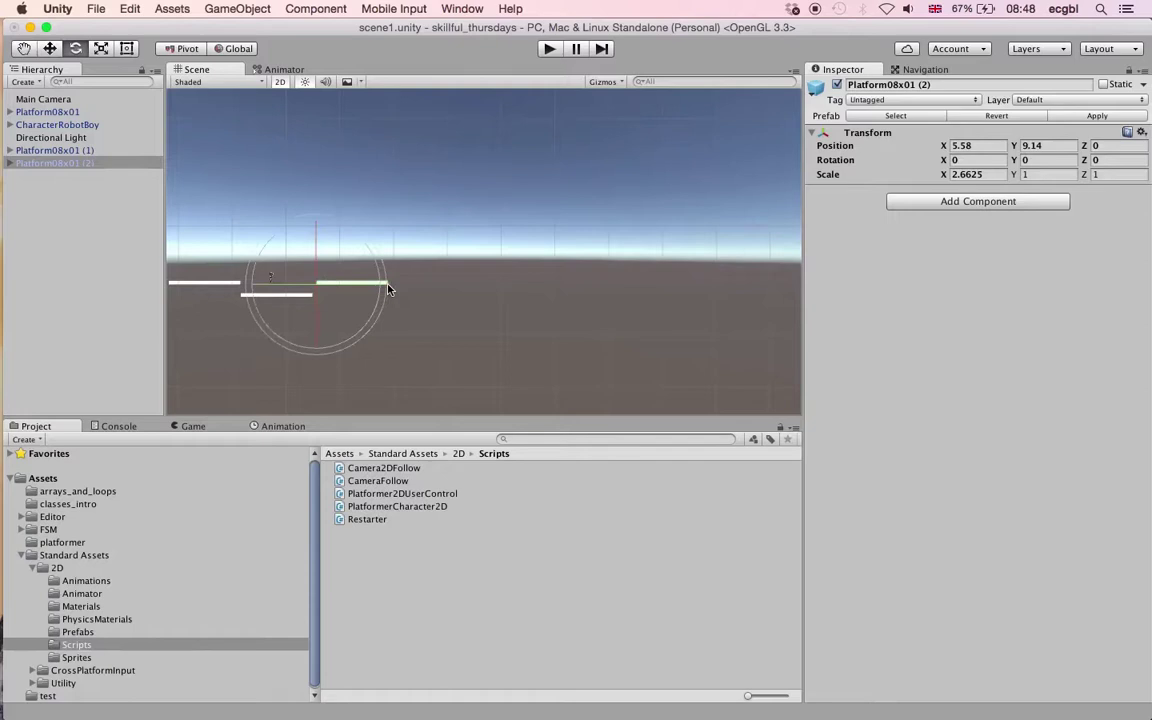
key(t)
drag(382, 289, 631, 293)
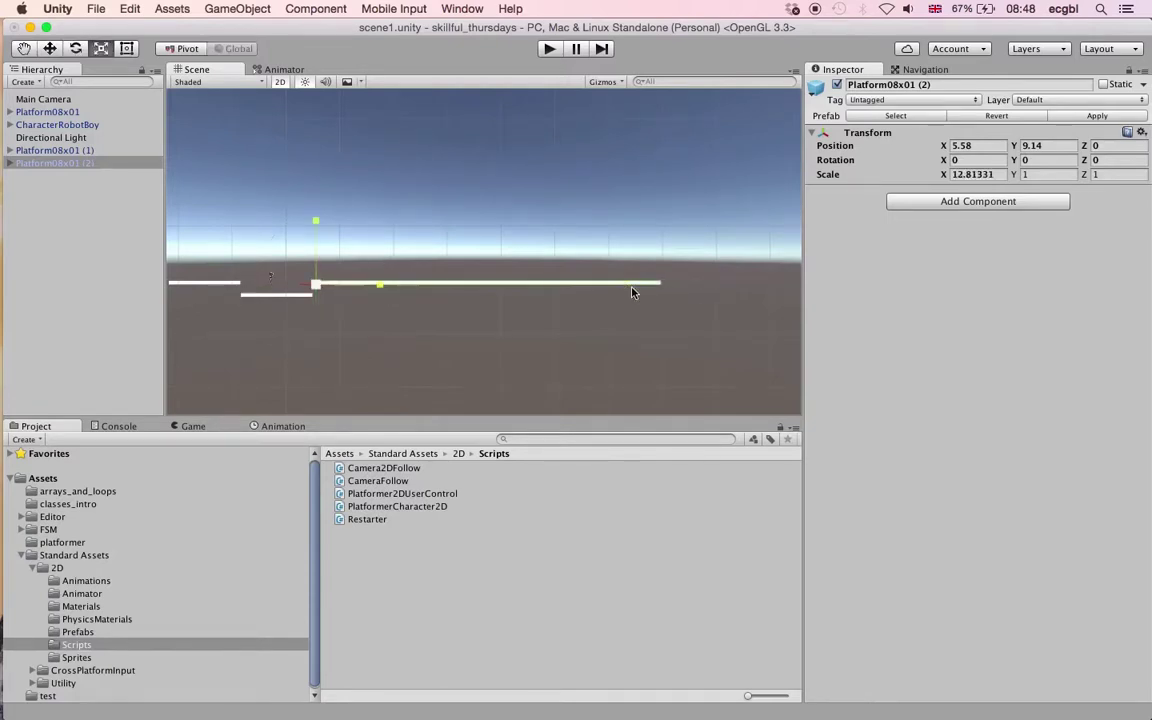
Duplicate the left raised and original platforms and raise the two copies toward the centre
click(228, 287)
shift+click(257, 296)
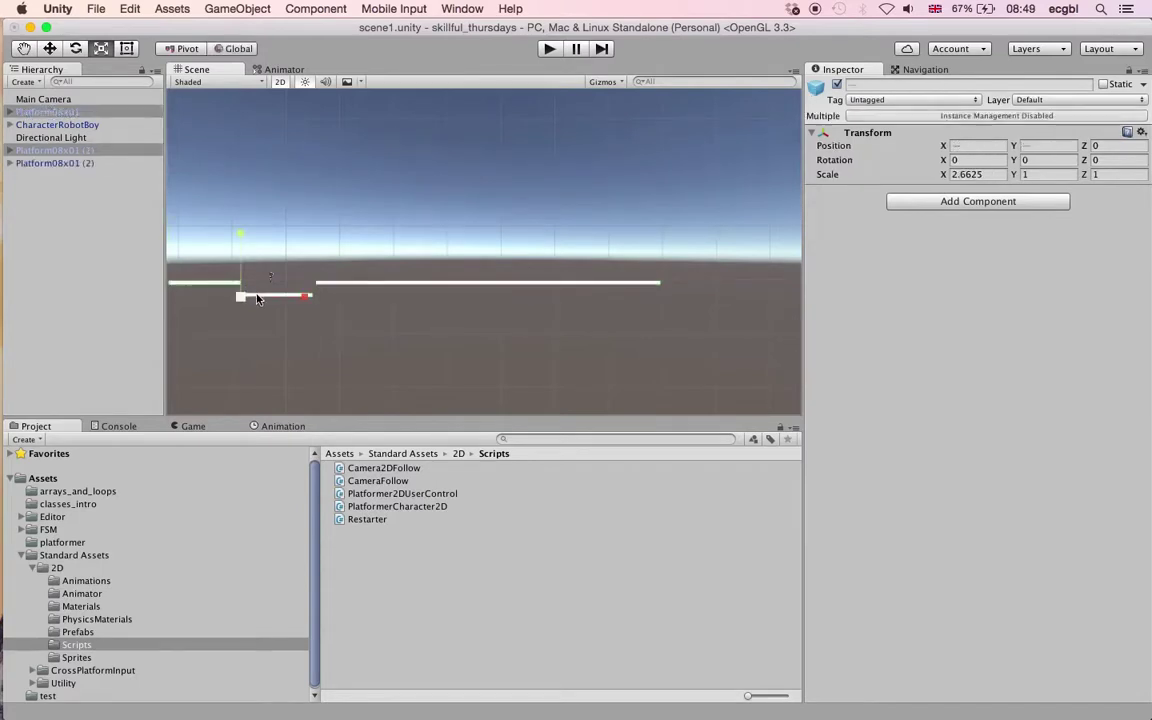
key(super+d)
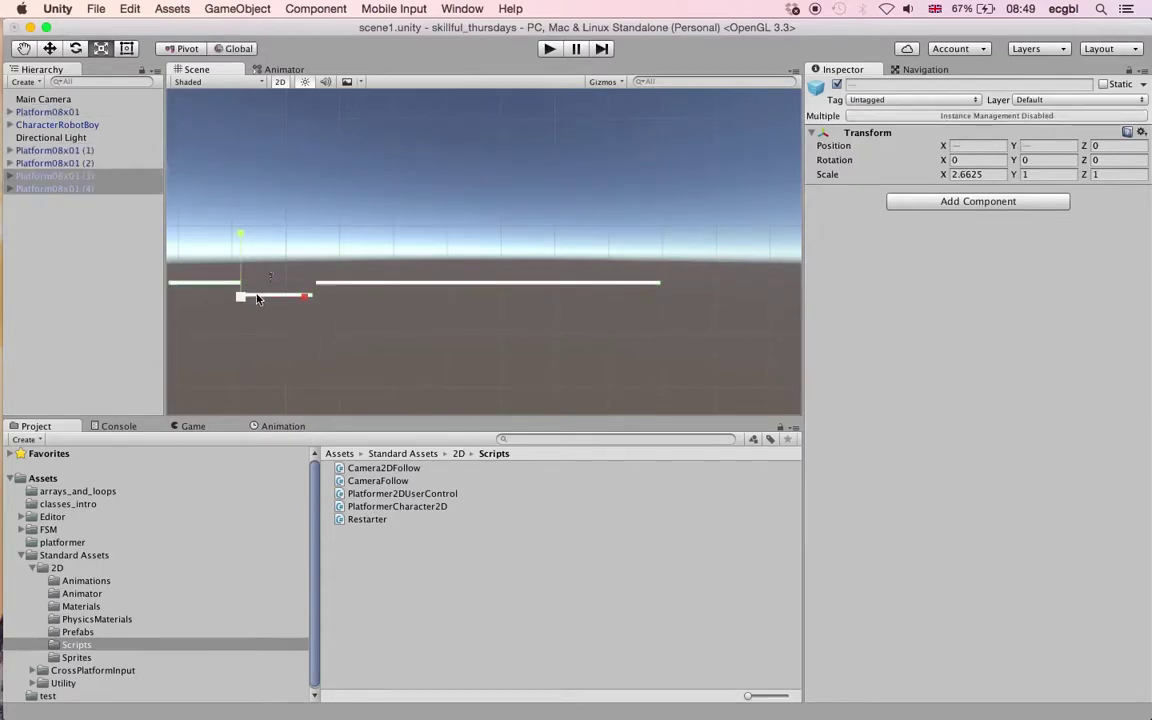
key(q)
key(w)
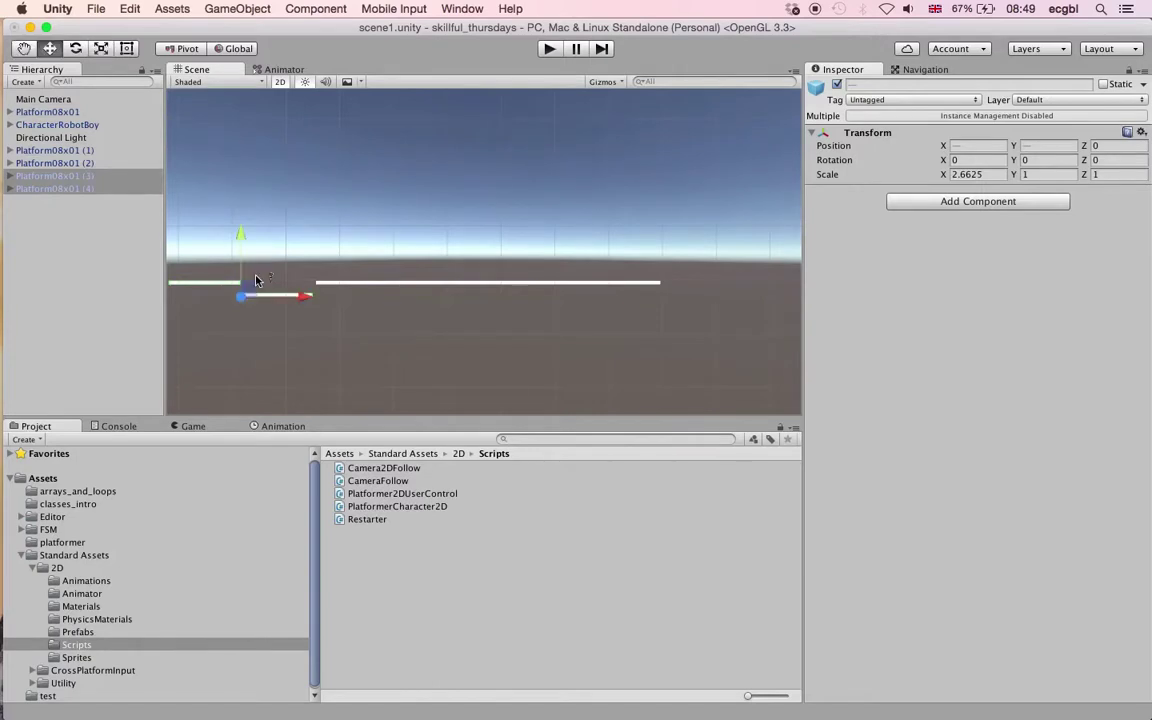
drag(253, 290, 536, 238)
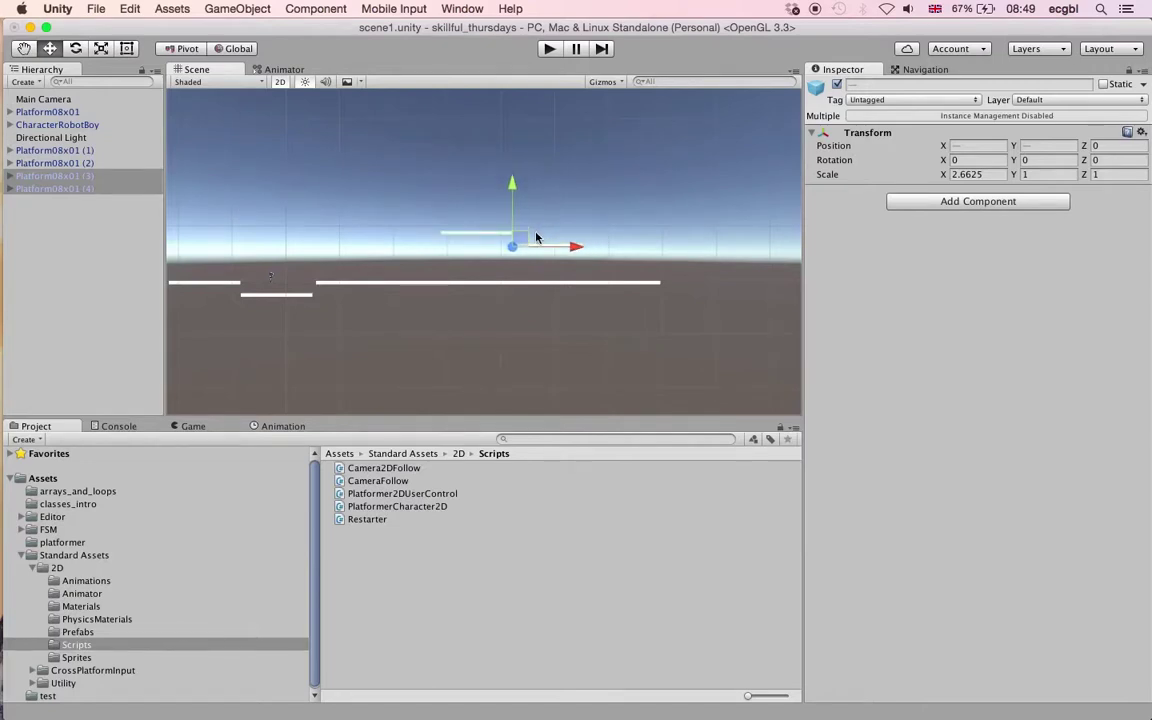
click(550, 49)
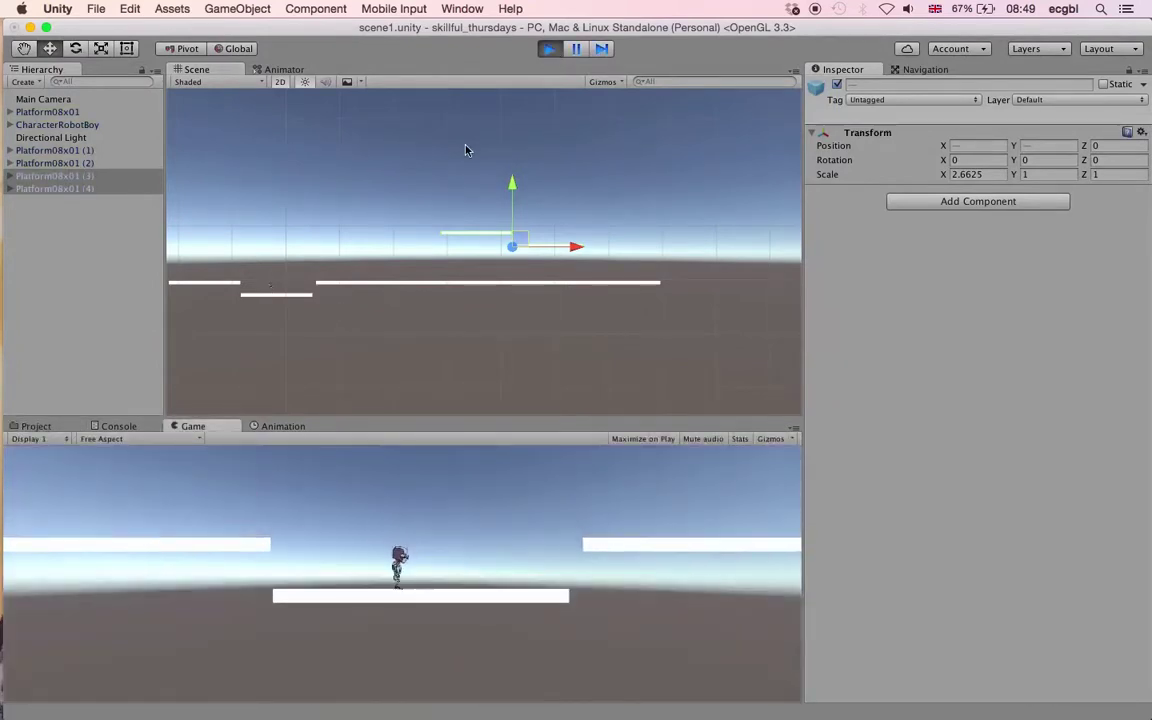
key(Right)
key(space)
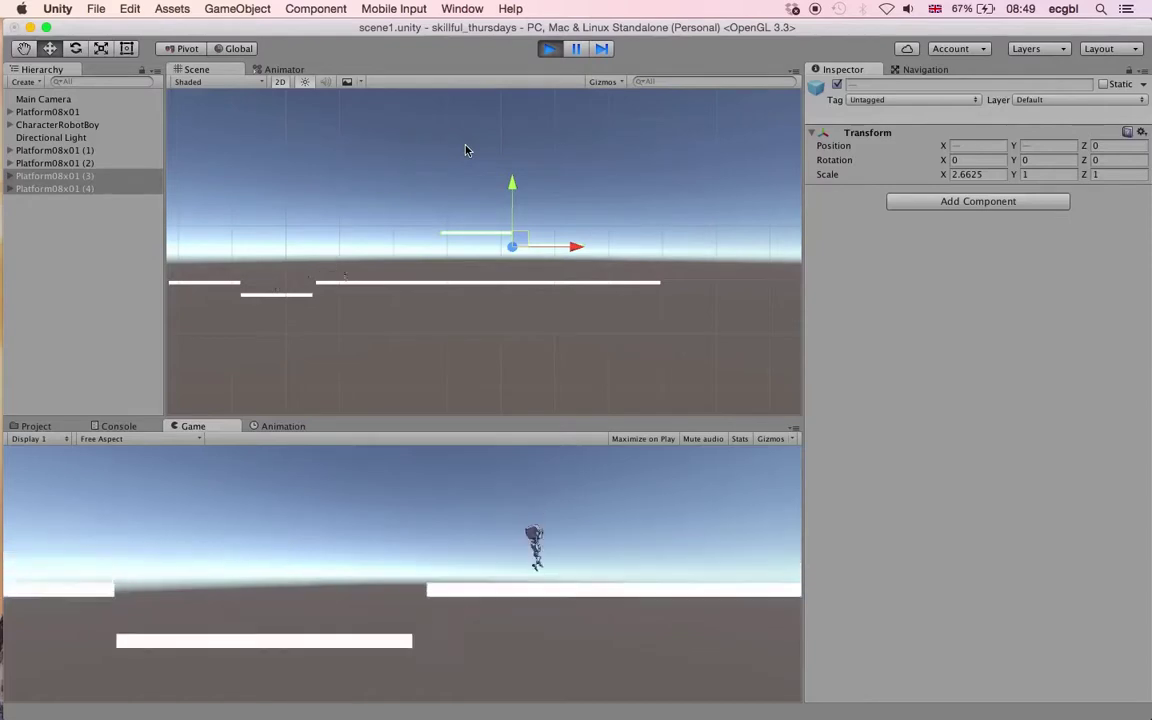
key(Right)
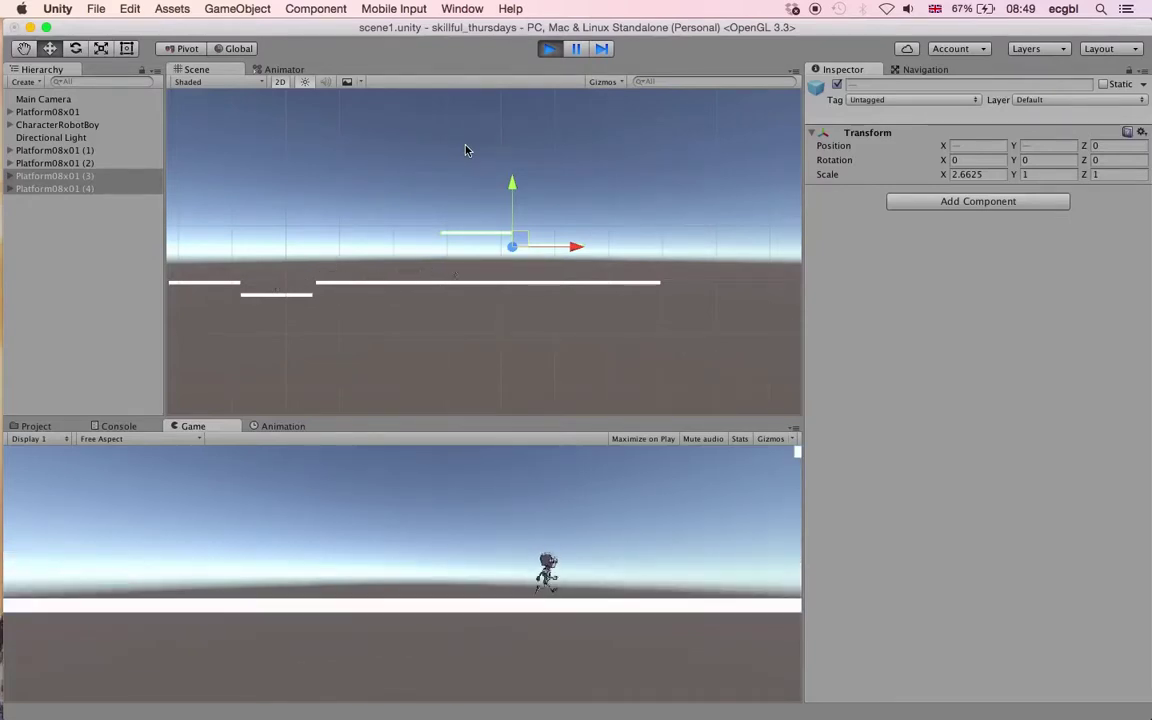
key(space)
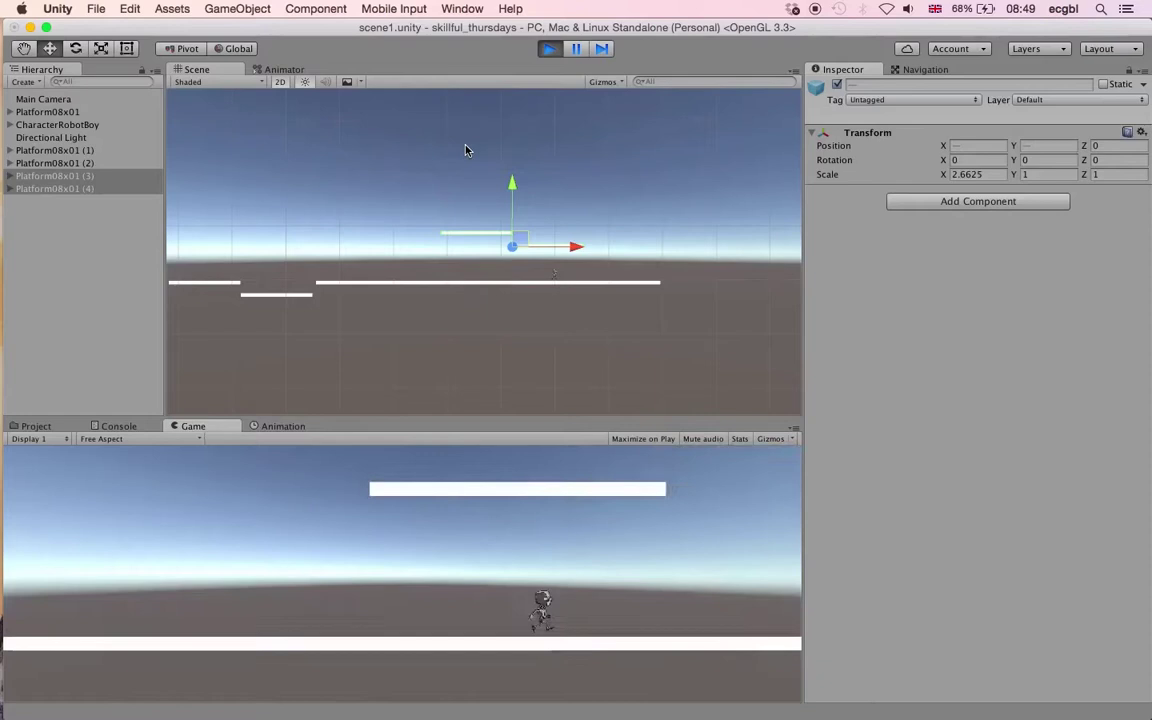
key(Right)
key(space)
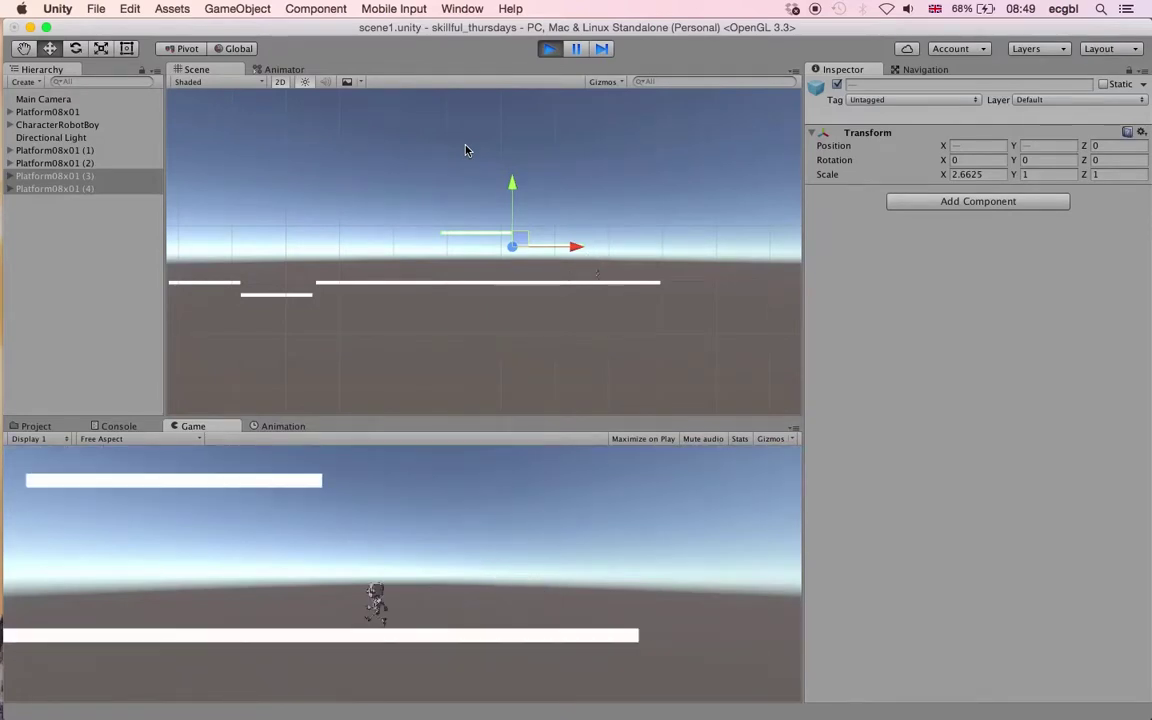
key(Left)
key(space)
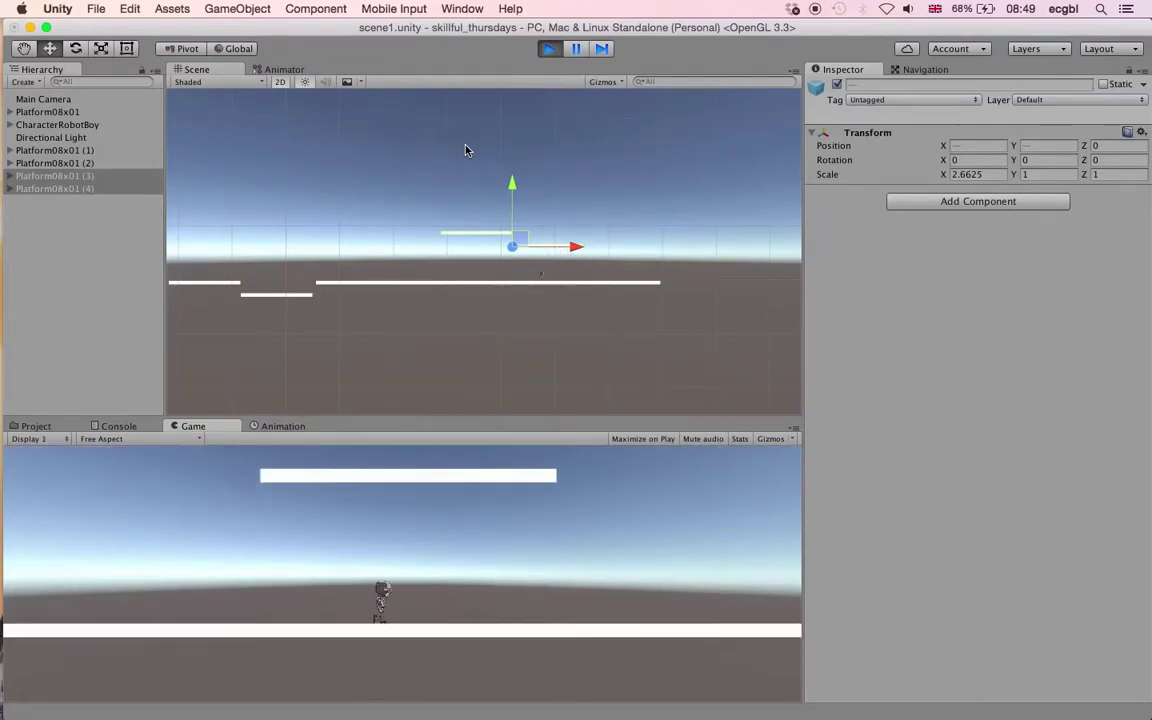
key(super+p)
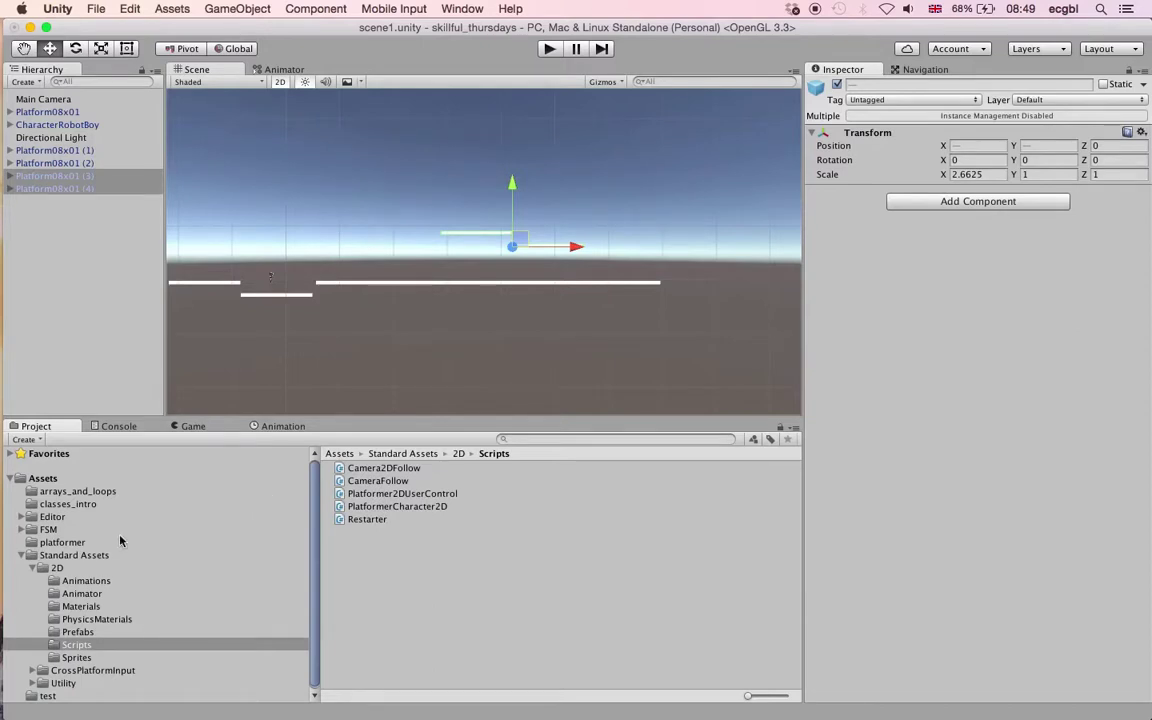
Import green_dot.png from Finder into the project's platformer folder beside scene1
click(62, 542)
key(super+Tab)
key(super+Tab)
key(super+Tab)
key(super+Tab)
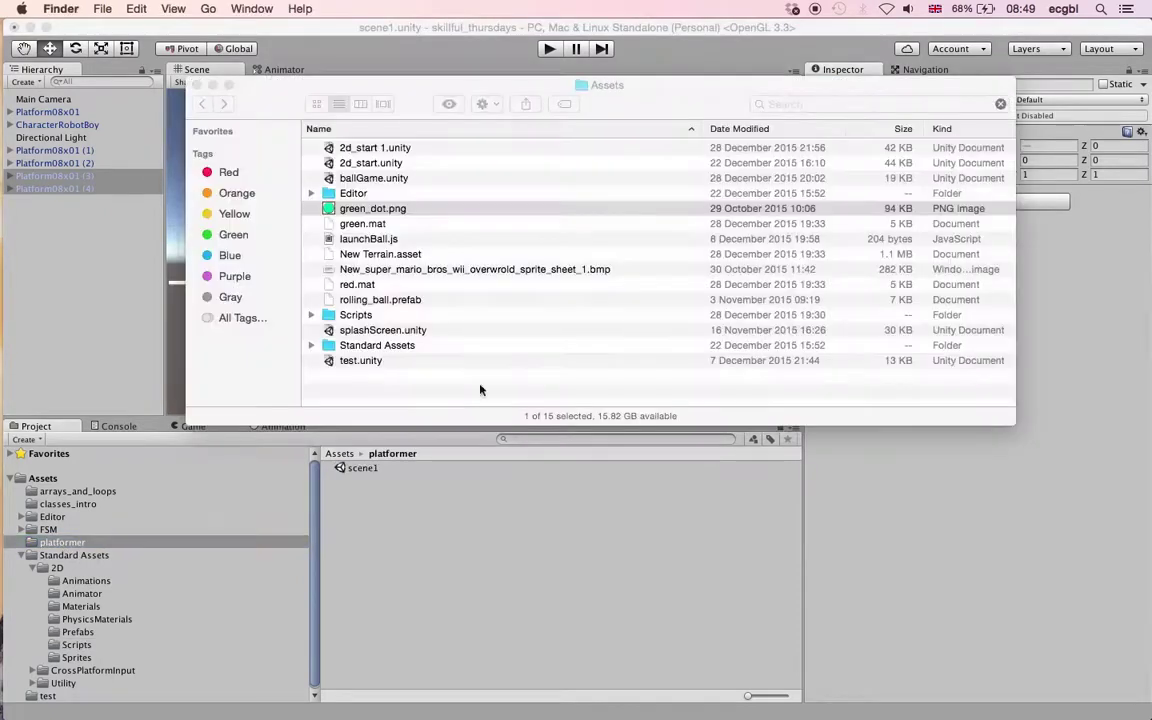
click(372, 208)
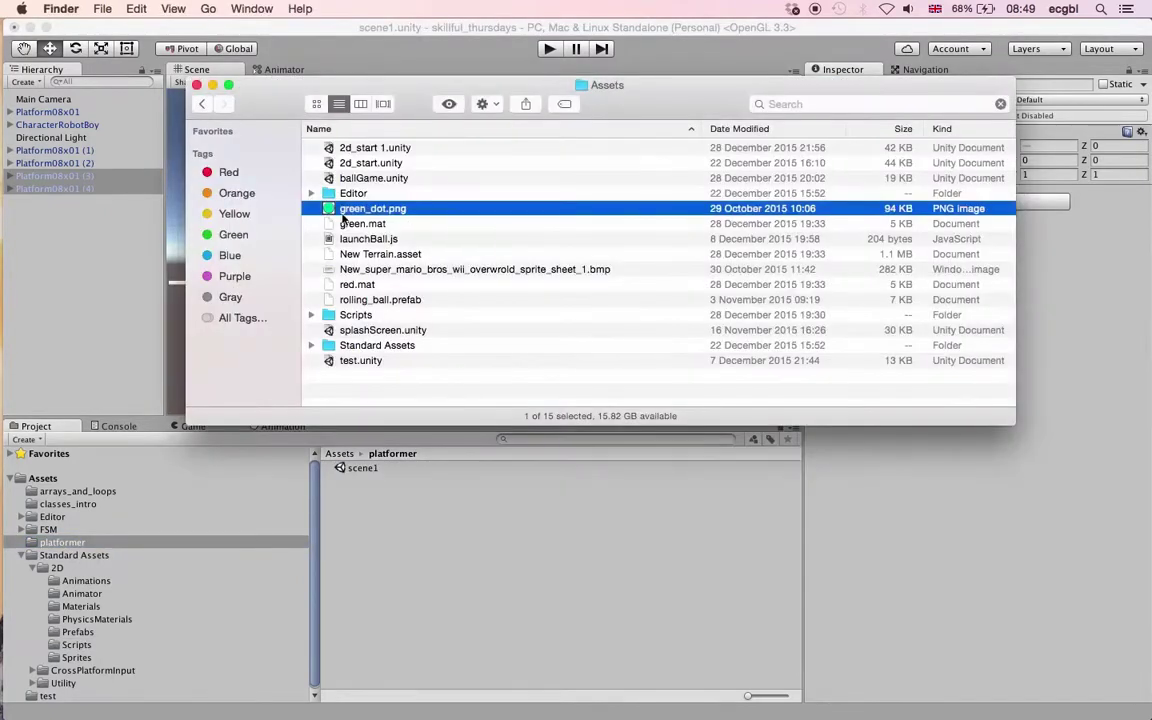
drag(330, 213, 222, 107)
key(super+Tab)
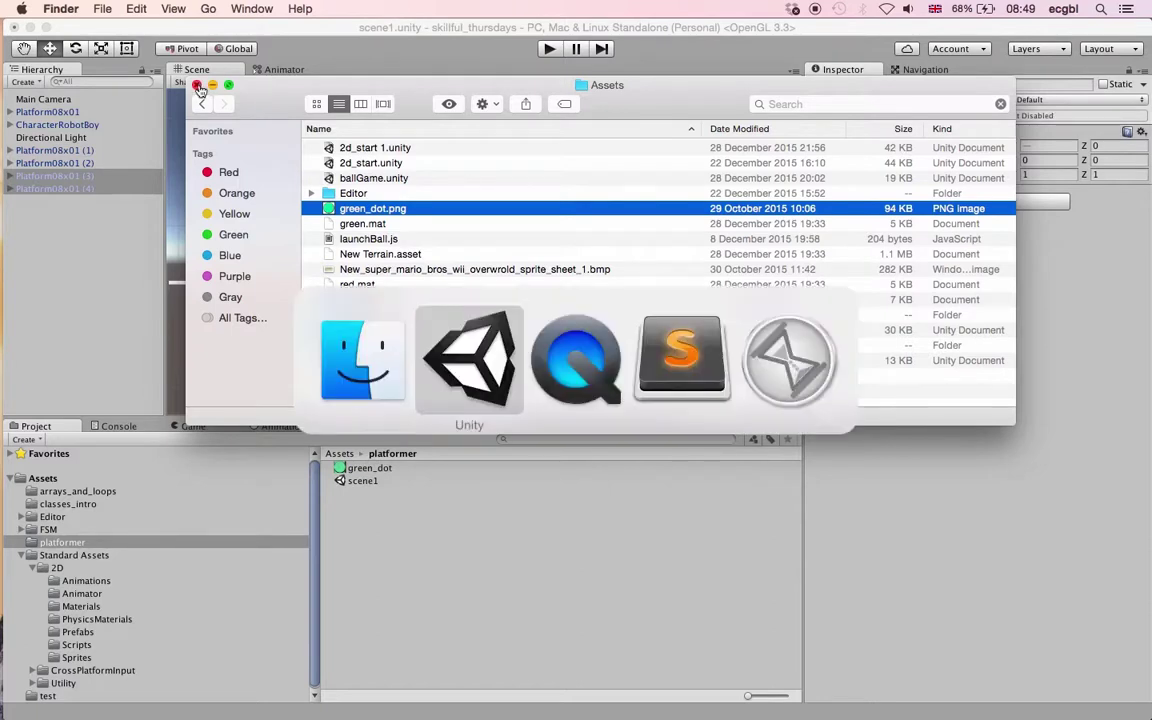
Set green_dot's Texture Type to Sprite (2D and UI) and apply the import settings
click(370, 468)
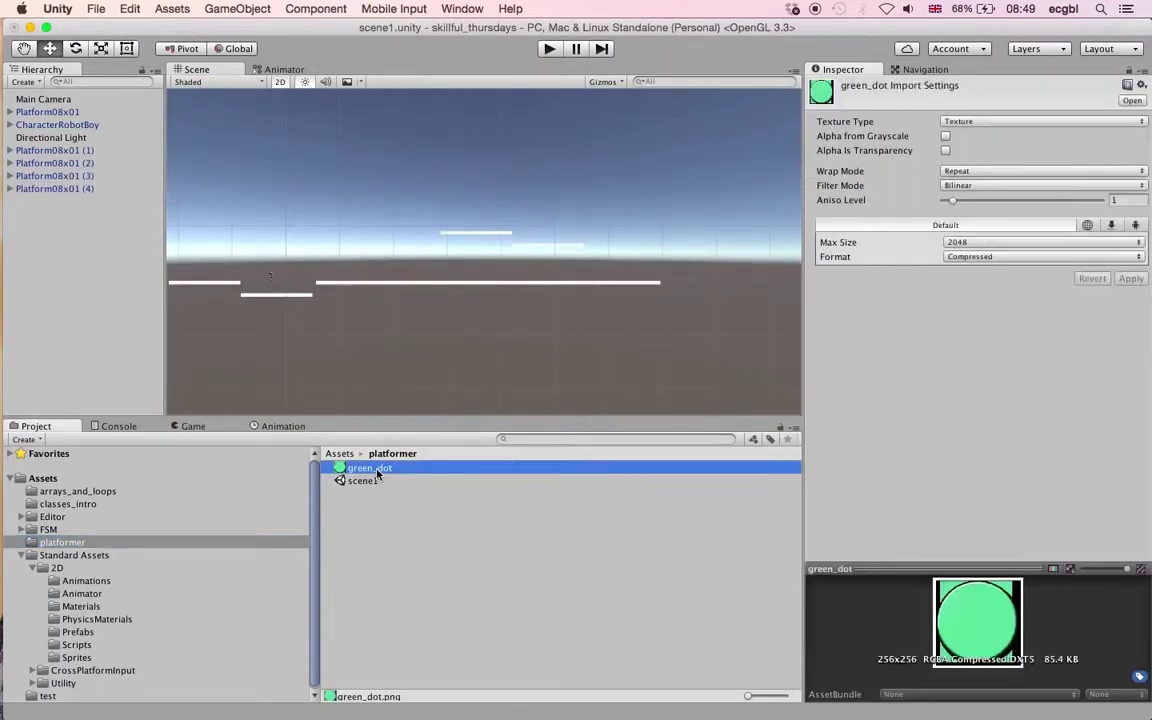
click(985, 122)
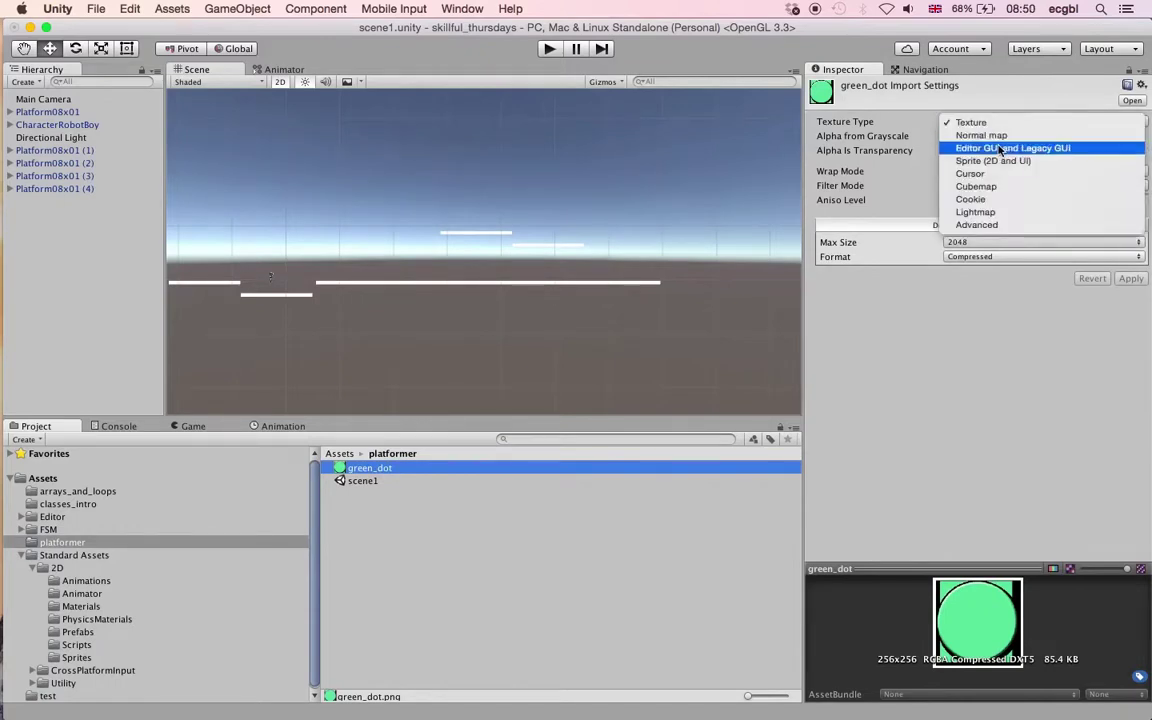
click(993, 162)
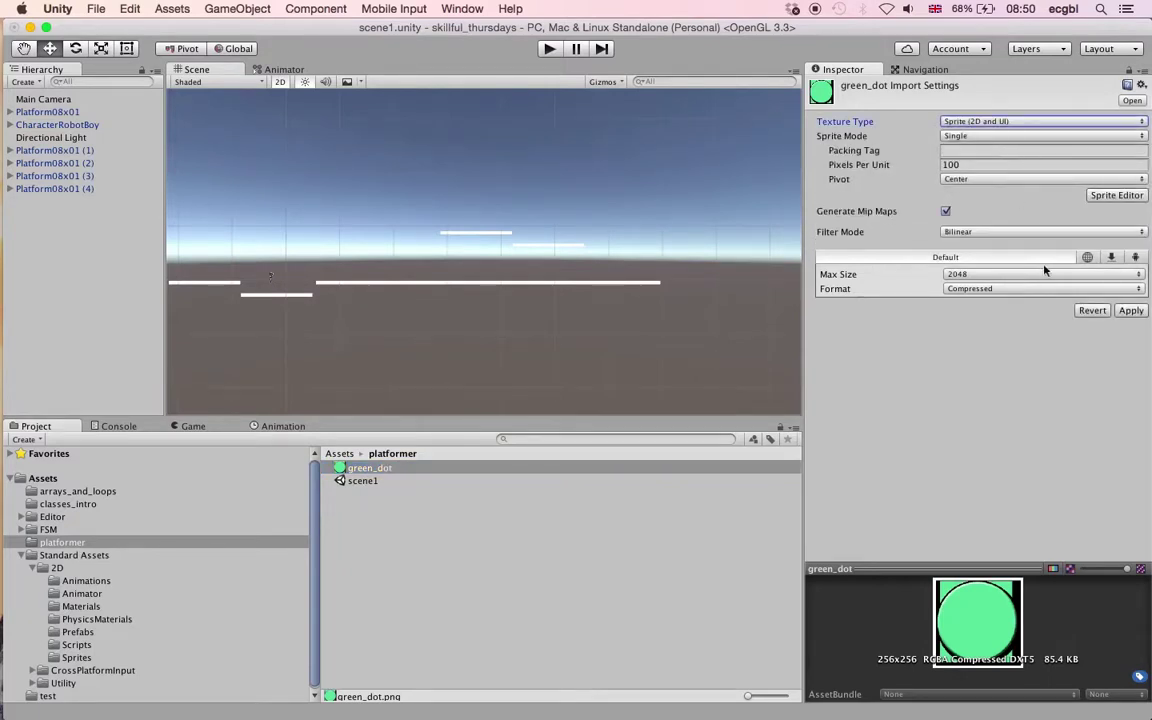
click(1133, 311)
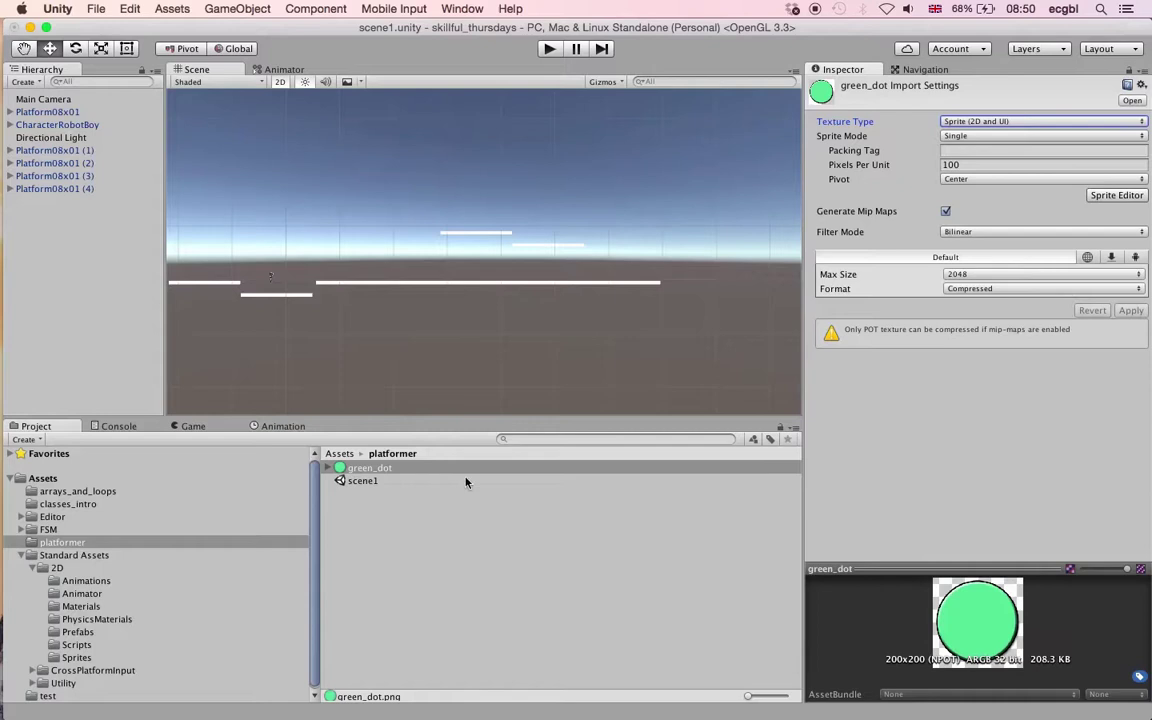
Inspect the green_dot sprite asset and place it into the scene
click(329, 470)
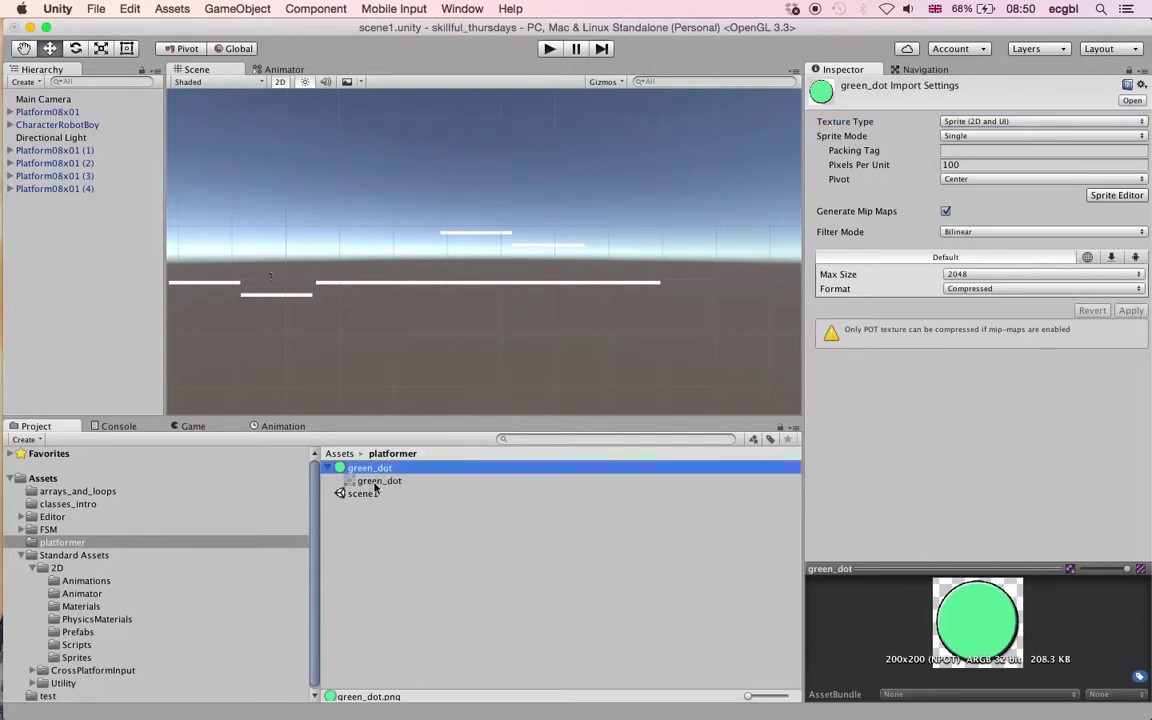
click(366, 482)
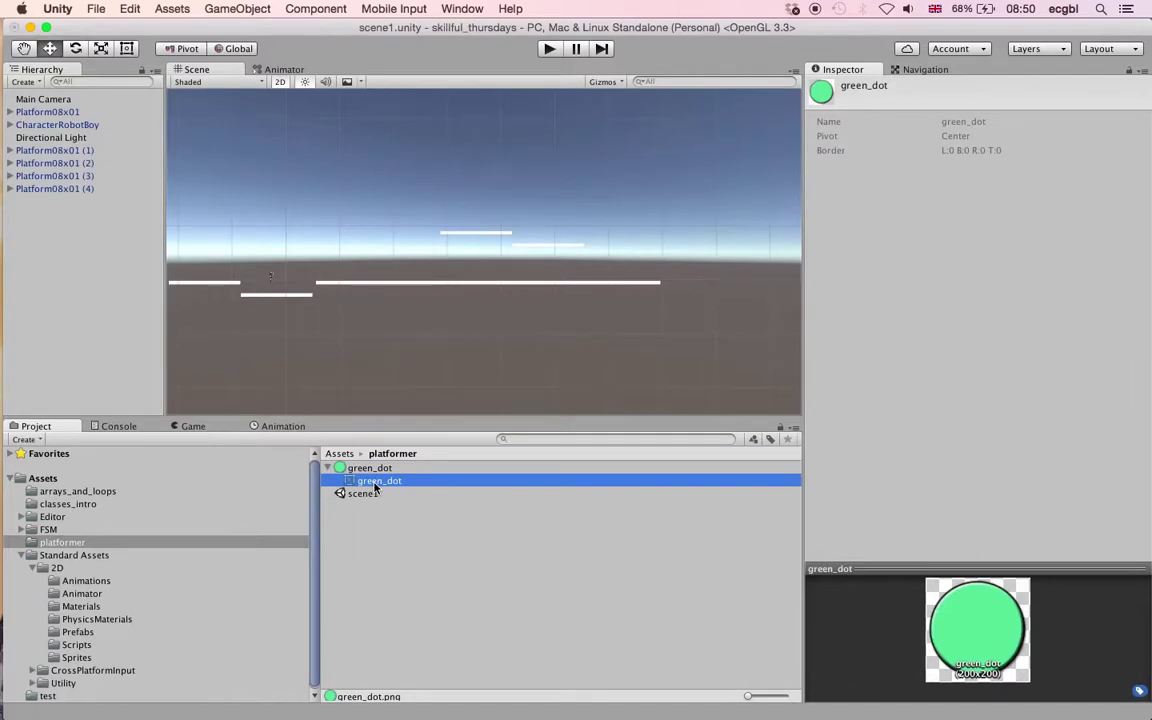
click(376, 469)
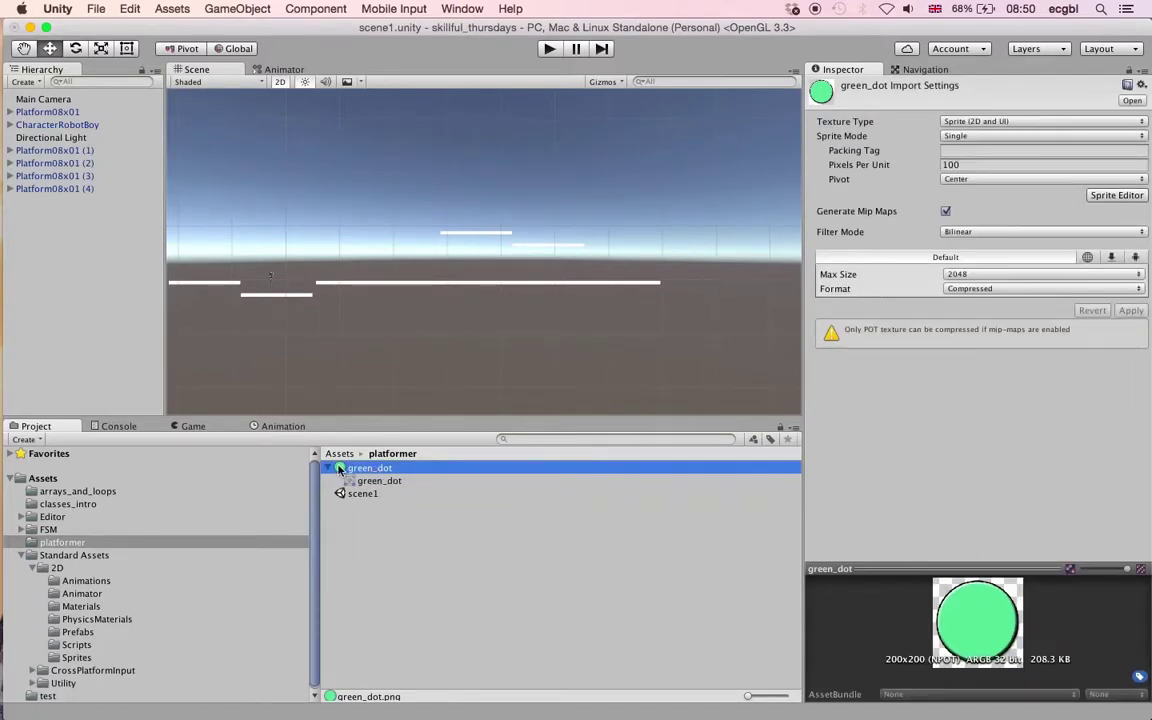
drag(340, 469, 394, 253)
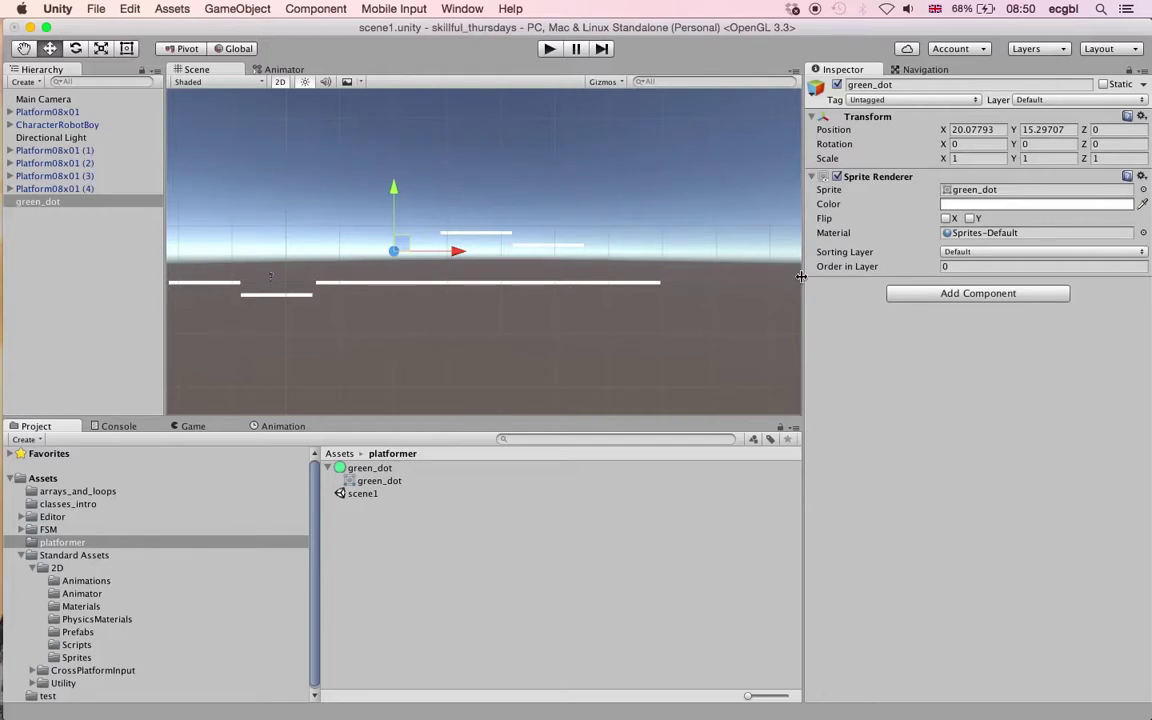
Frame the green dot and lower it to X 20.07793, Y 12.67 above the long platform
key(f)
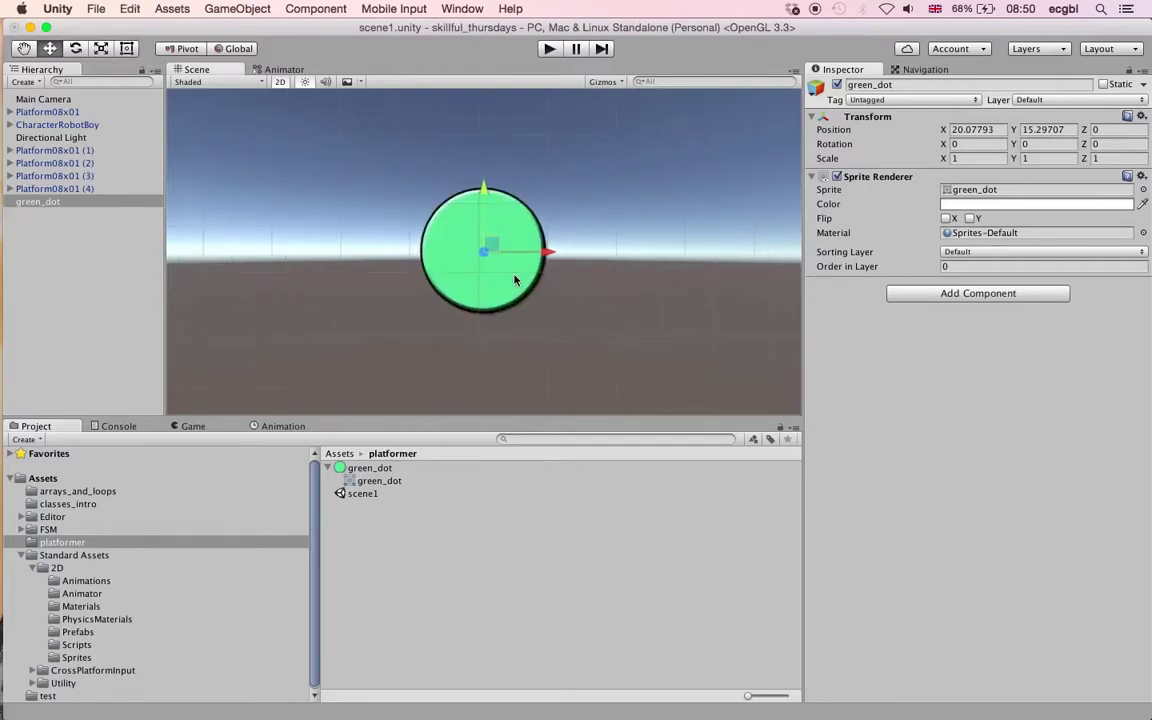
scroll(515, 280, down, 8)
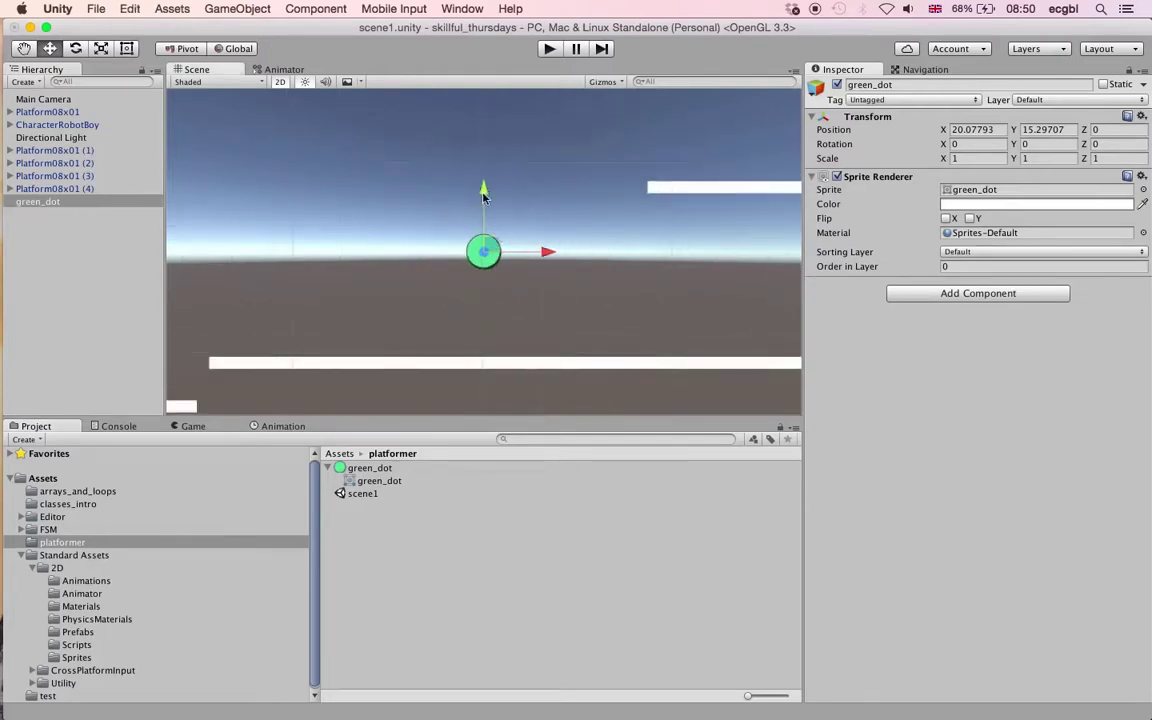
drag(483, 195, 481, 247)
middle_drag(481, 247, 490, 198)
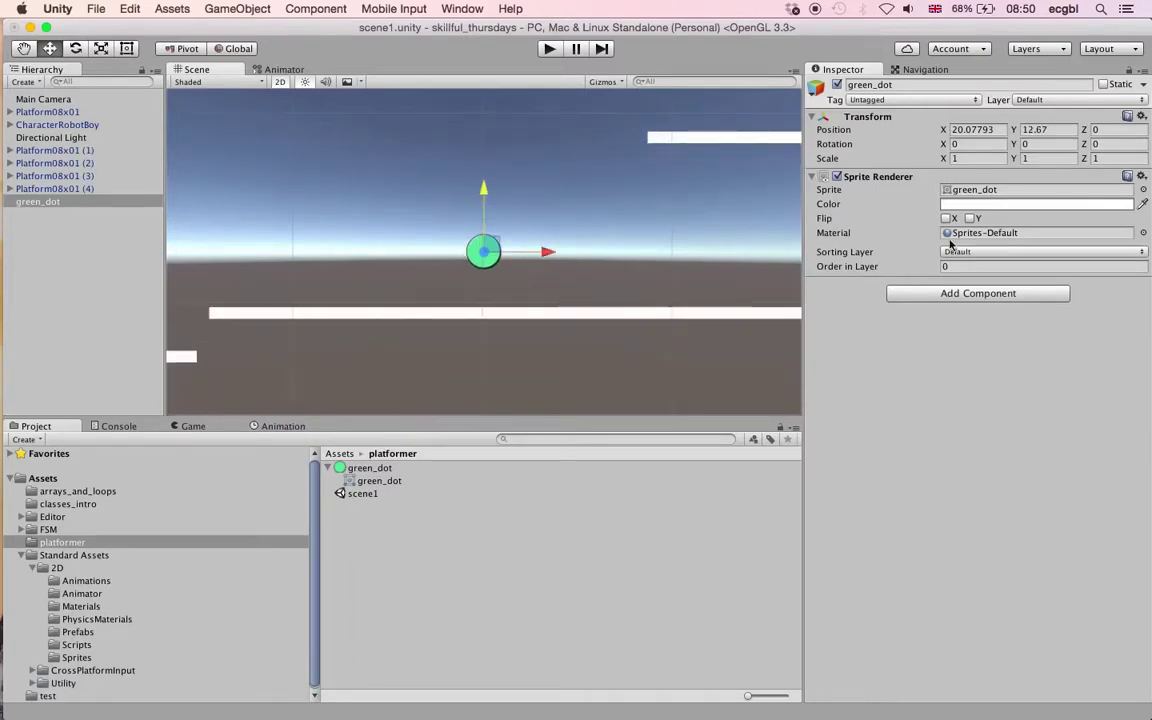
click(995, 295)
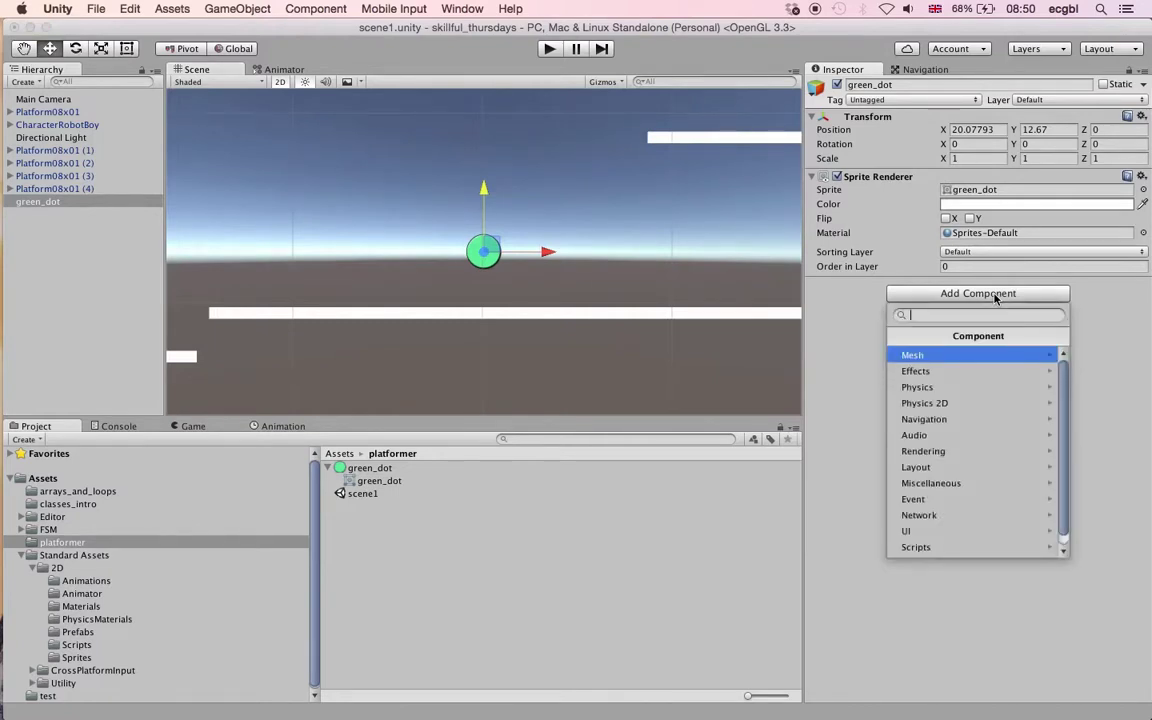
click(995, 296)
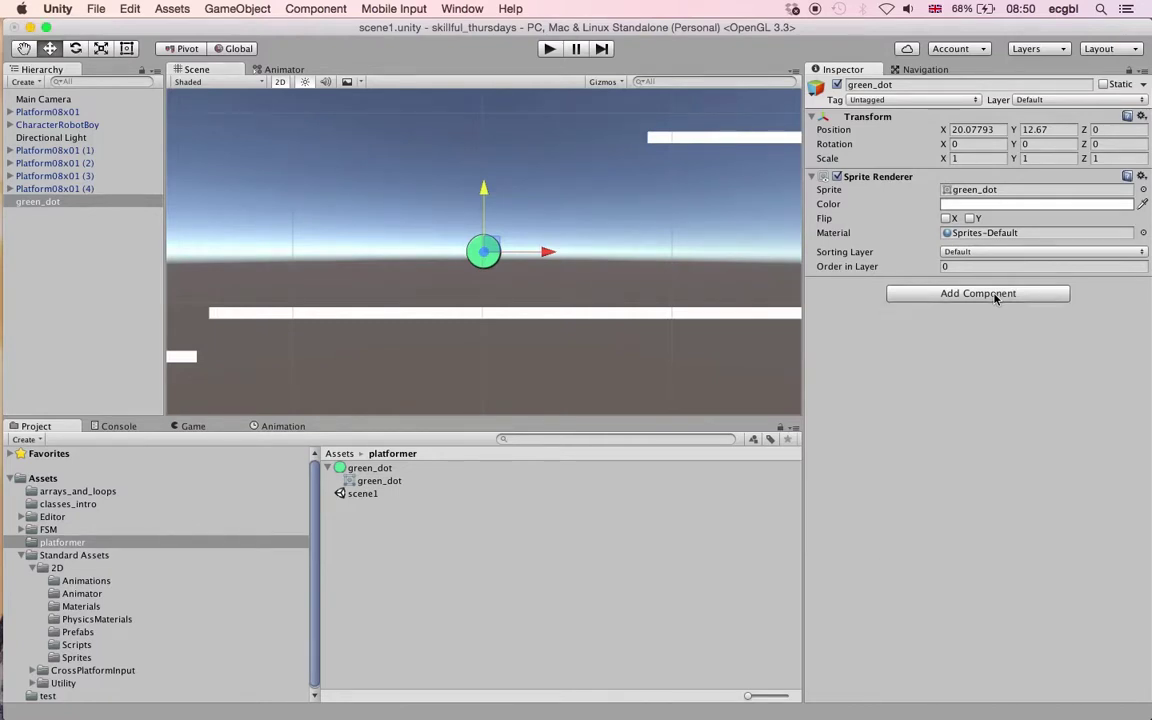
click(550, 49)
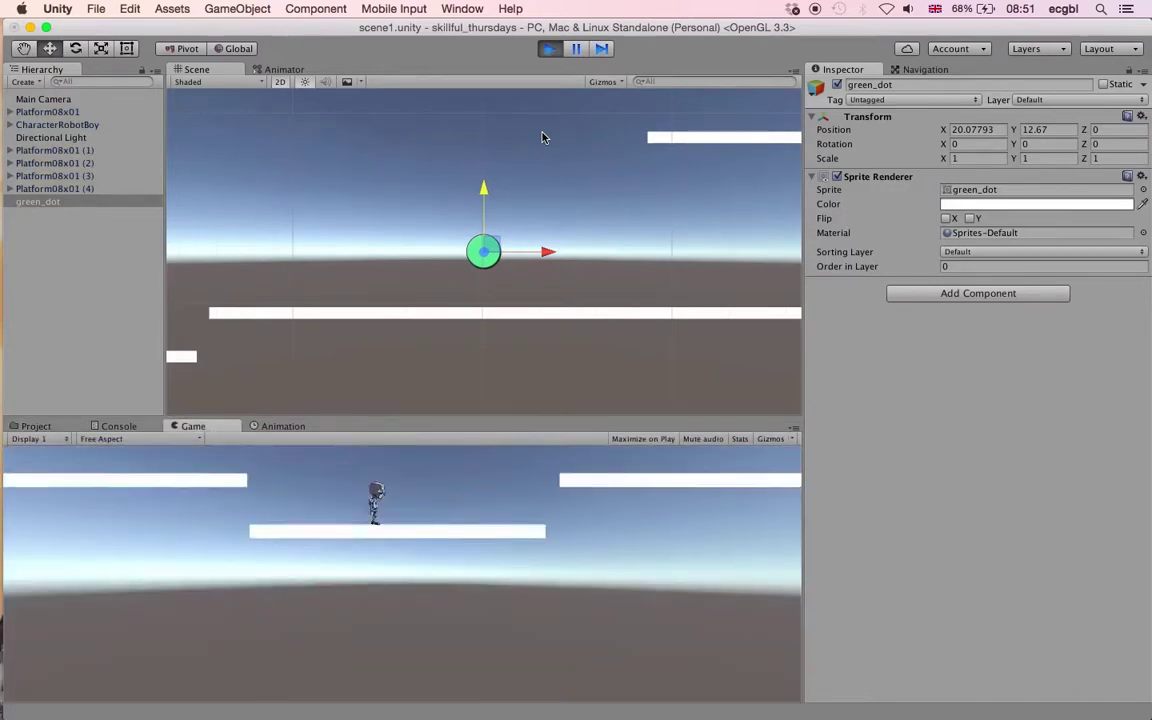
key(Right)
key(space)
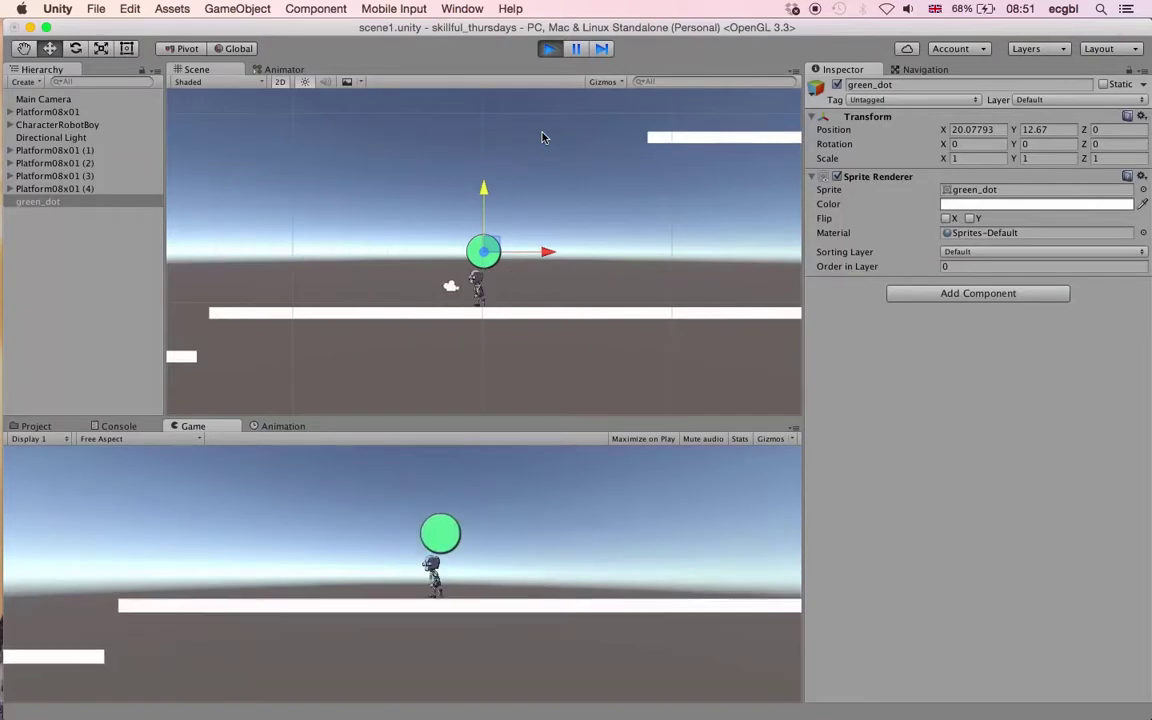
key(space)
key(space)
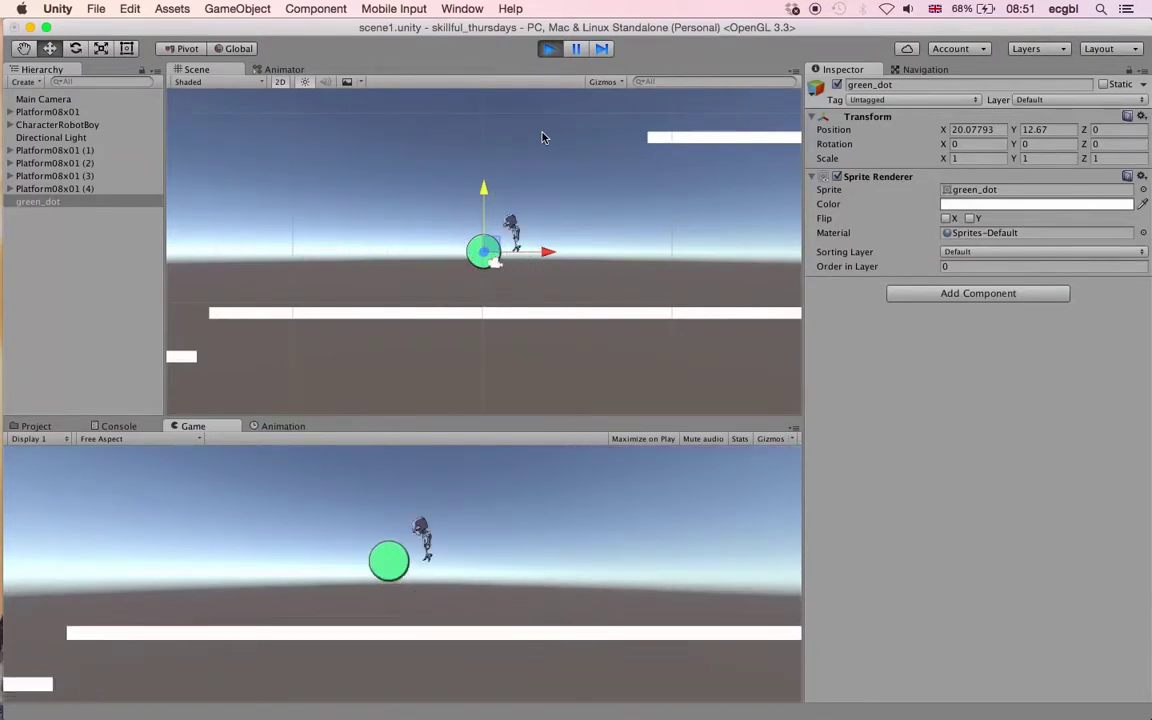
key(Left)
key(space)
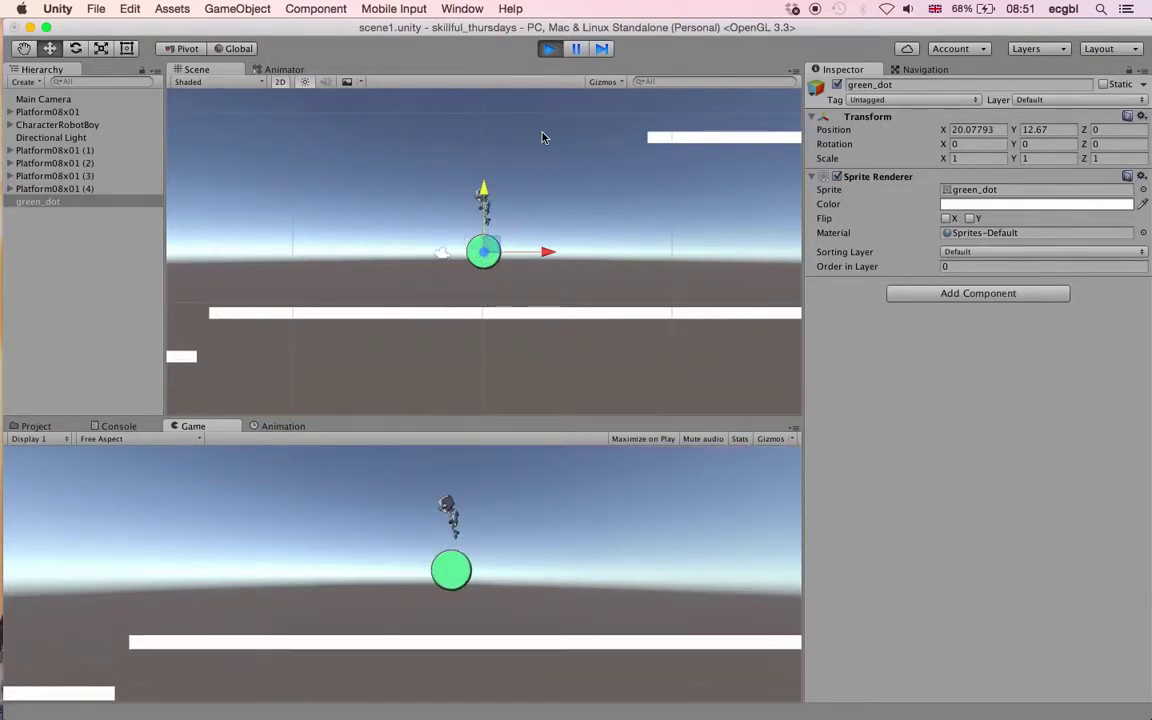
key(super+p)
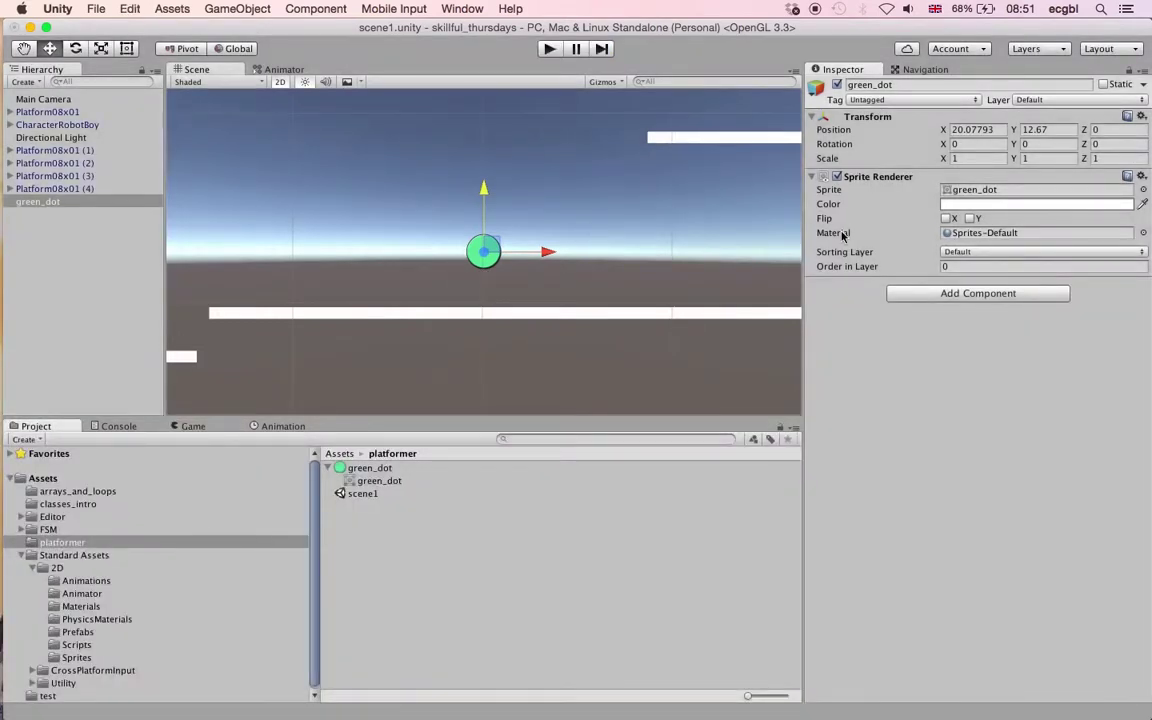
Add a Physics 2D Circle Collider 2D with radius 1 to the green_dot object
click(987, 294)
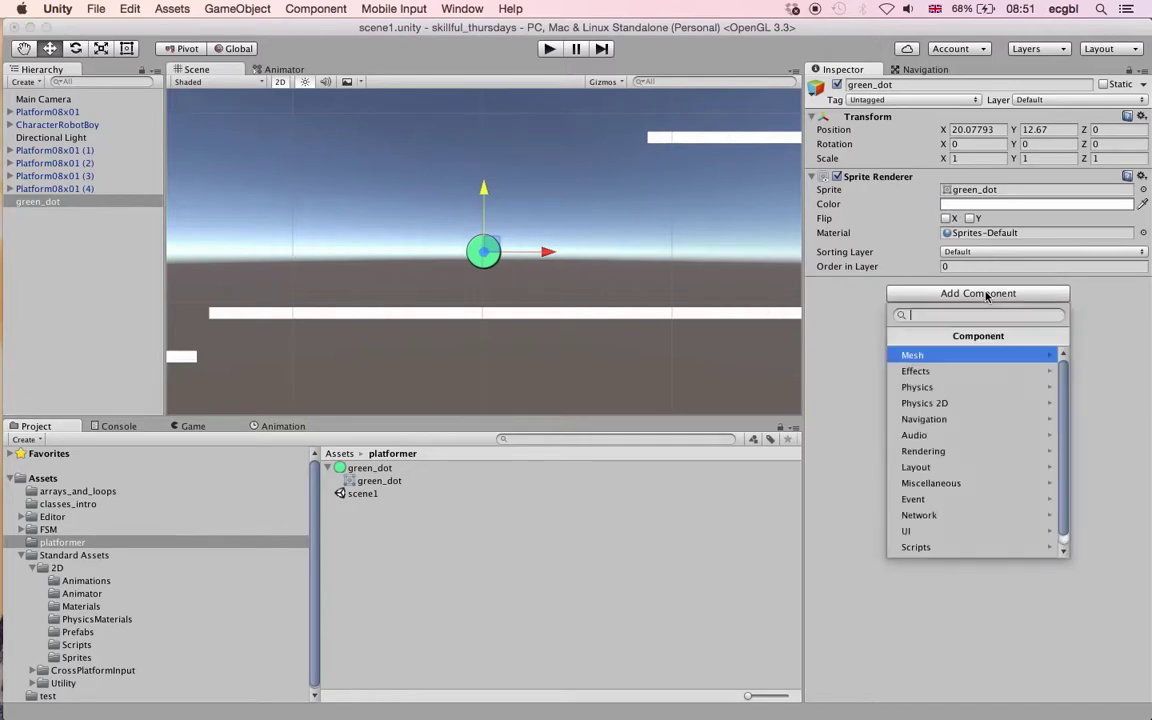
click(940, 403)
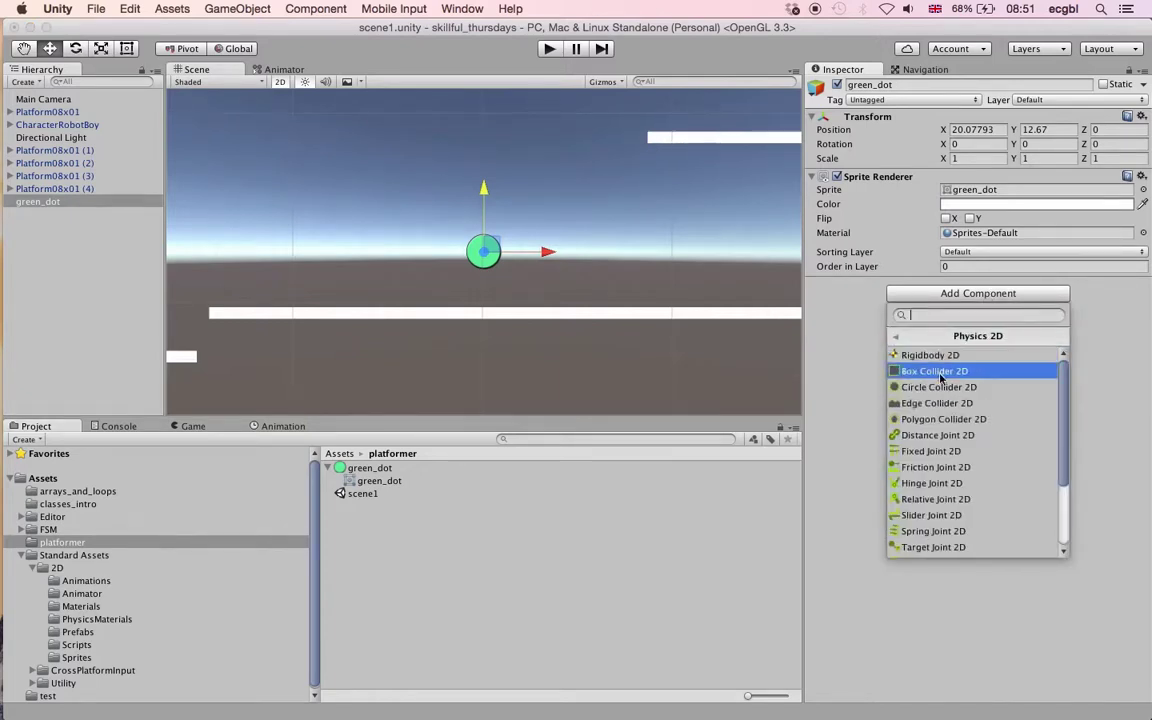
click(936, 387)
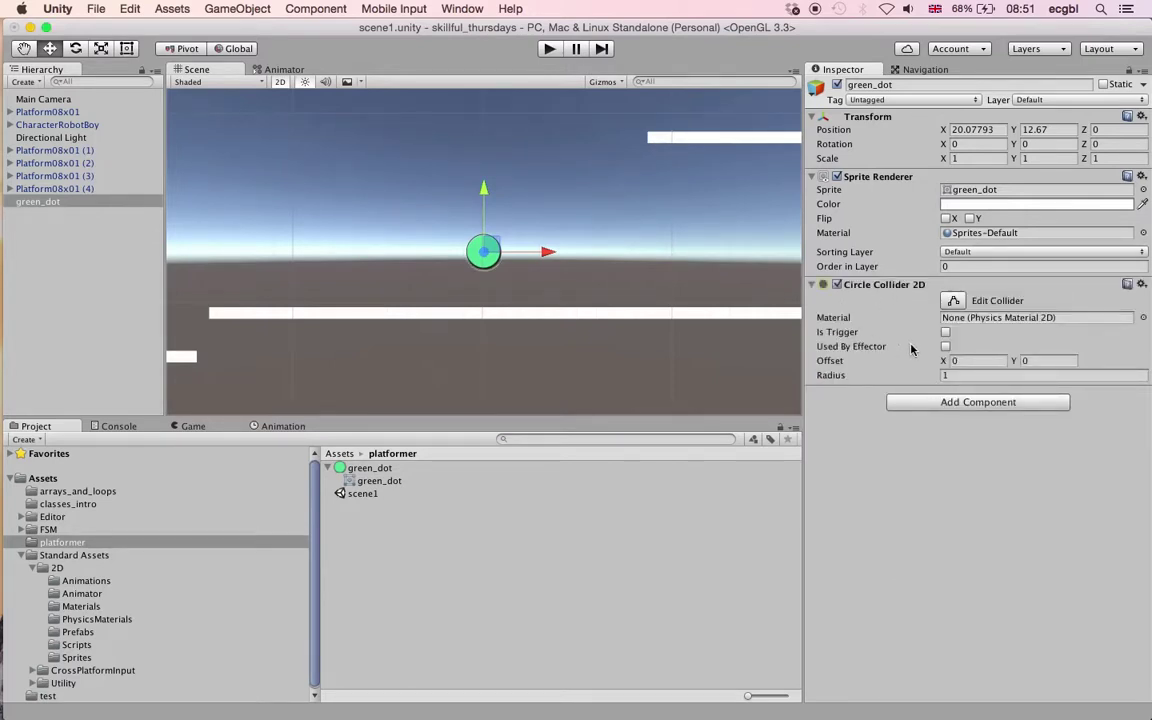
click(549, 49)
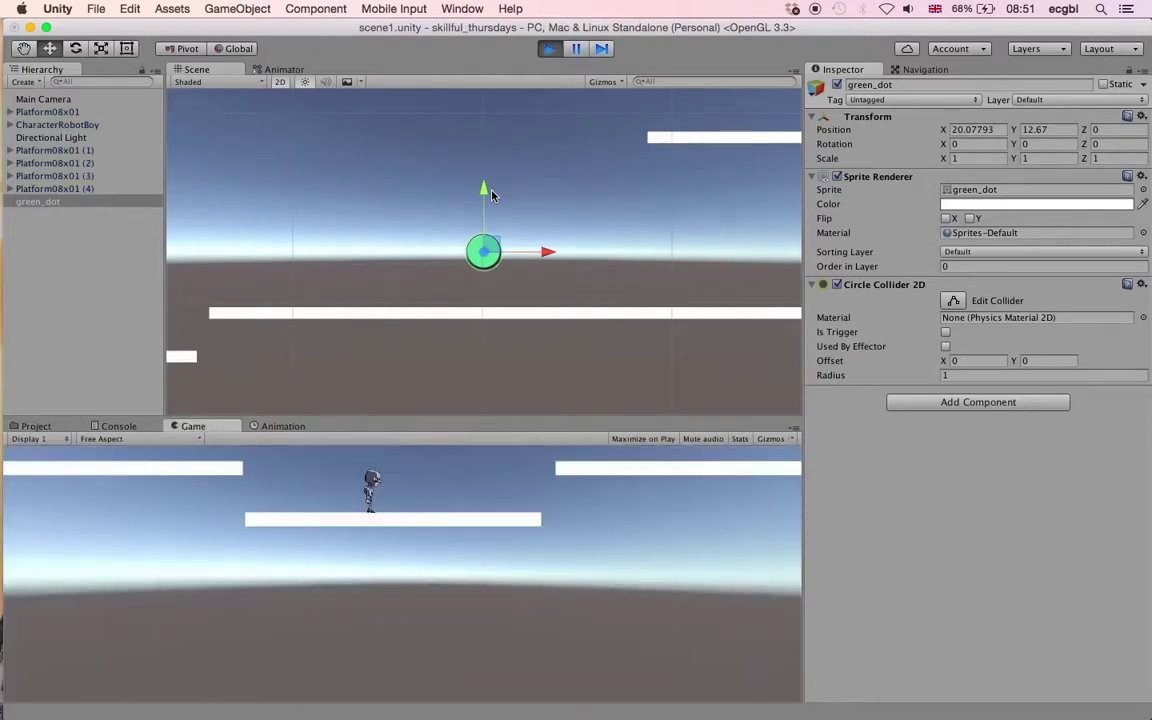
key(Right)
key(space)
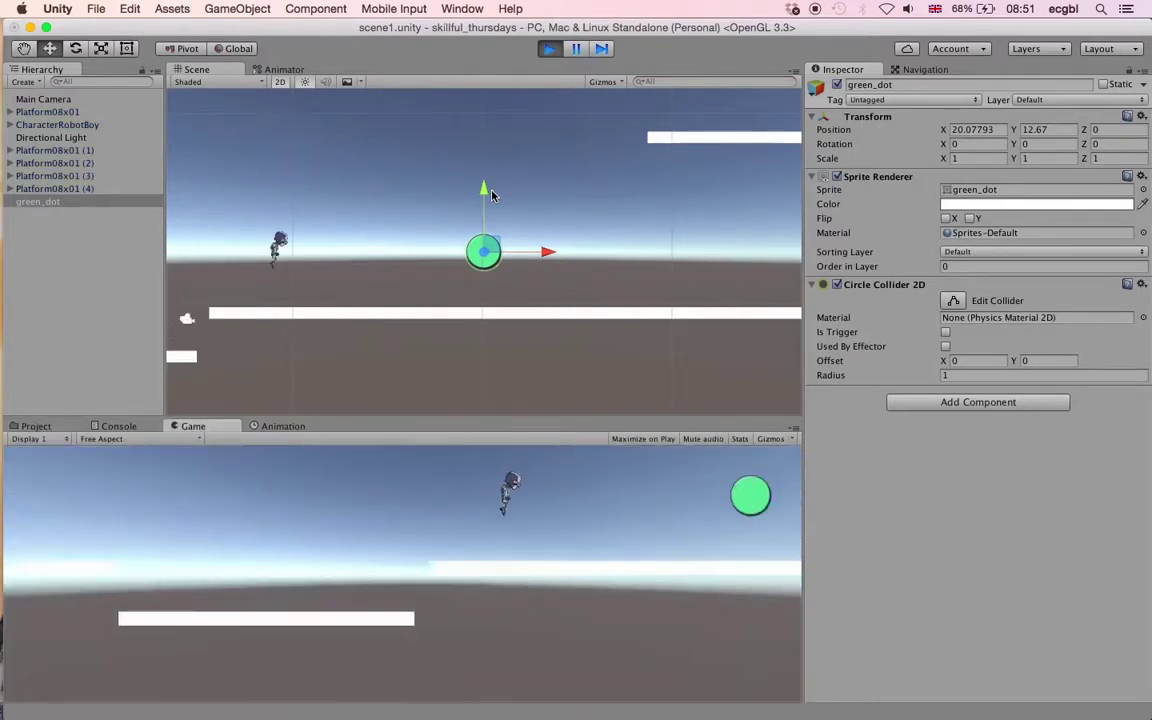
key(Right)
key(space)
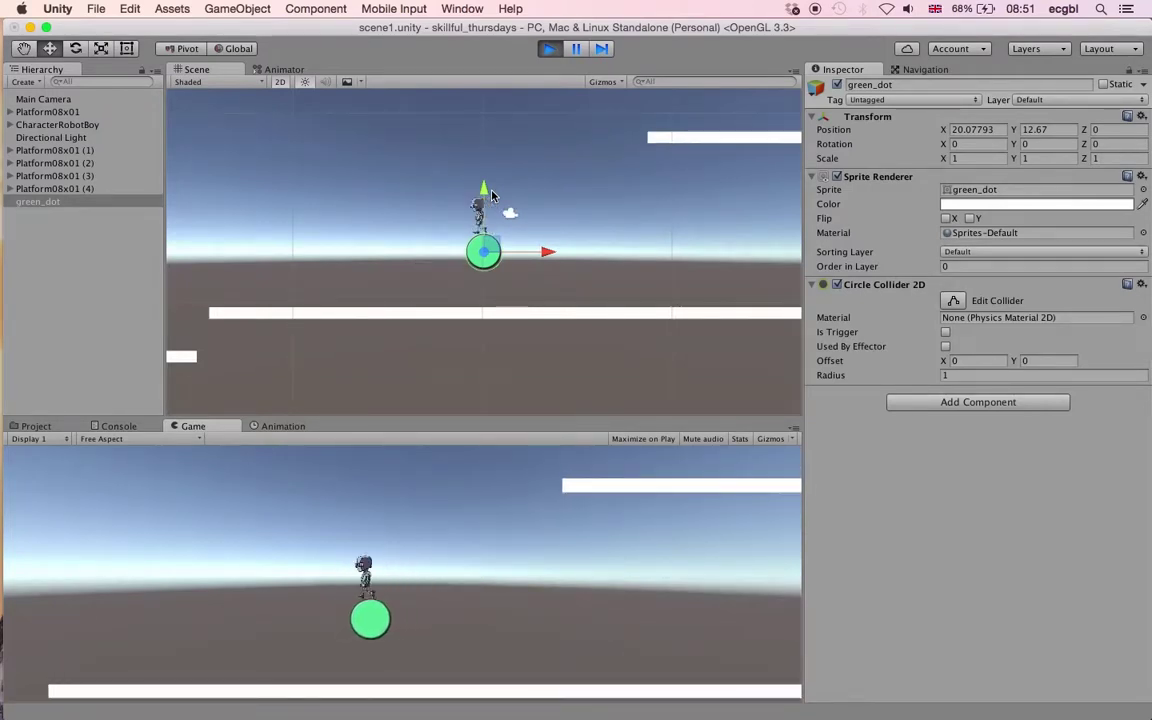
key(Left)
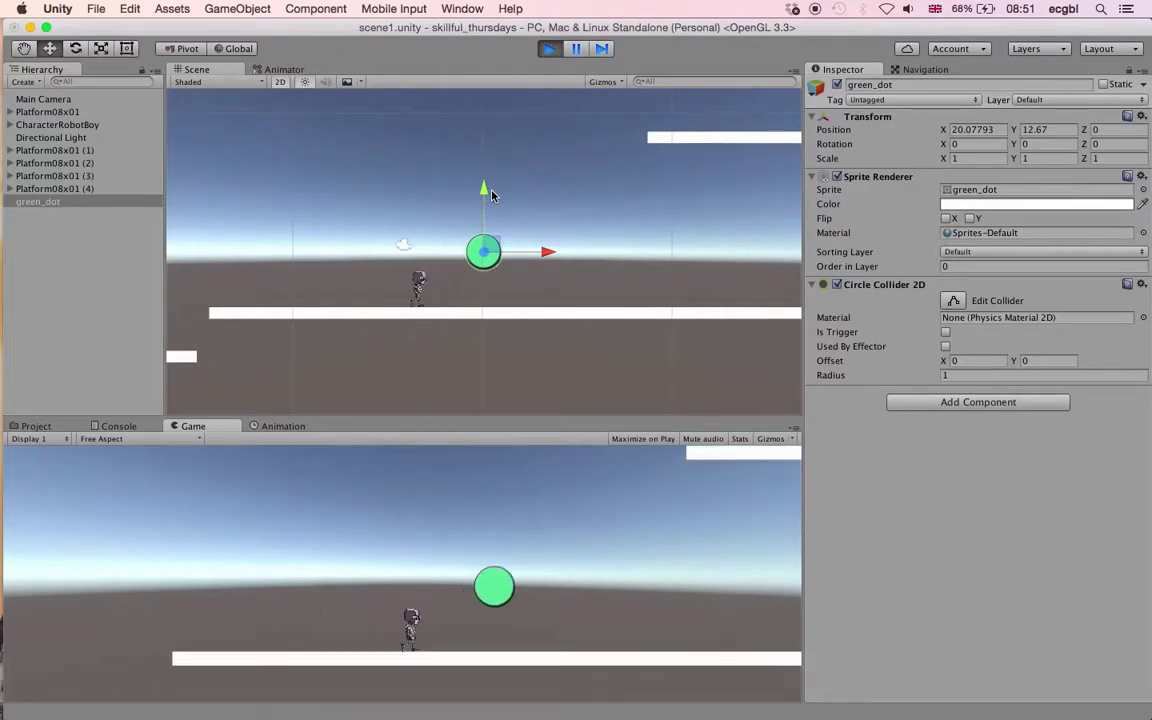
key(space)
key(Right)
key(Left)
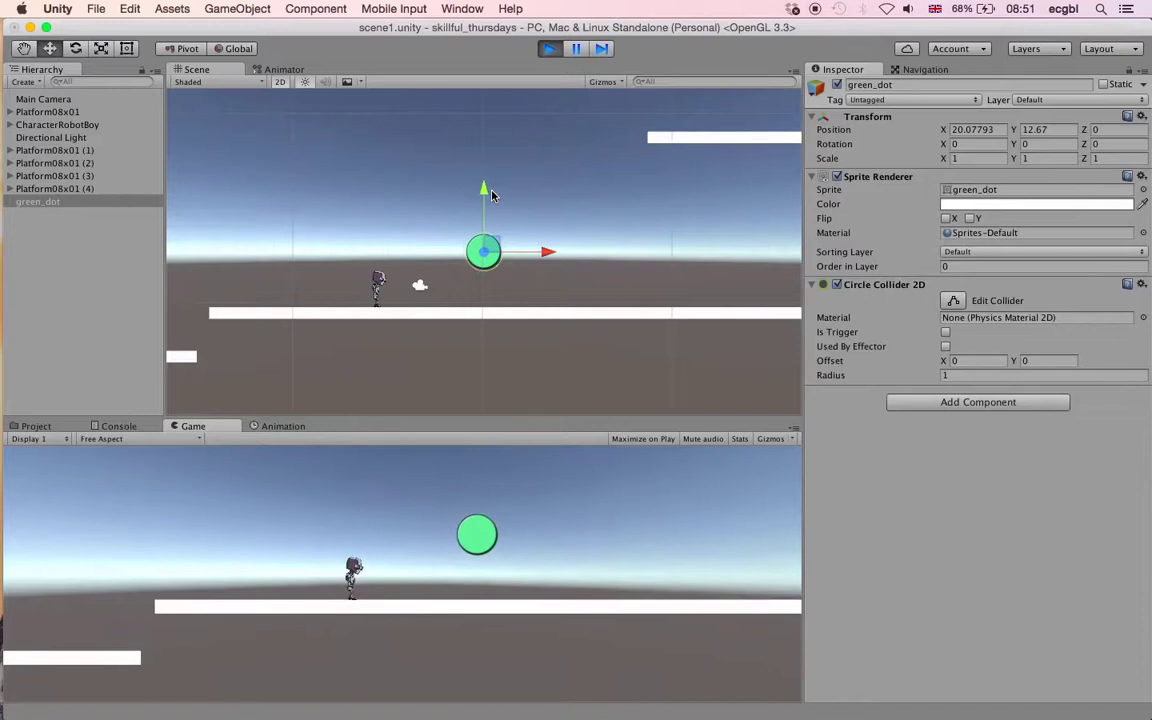
key(super+p)
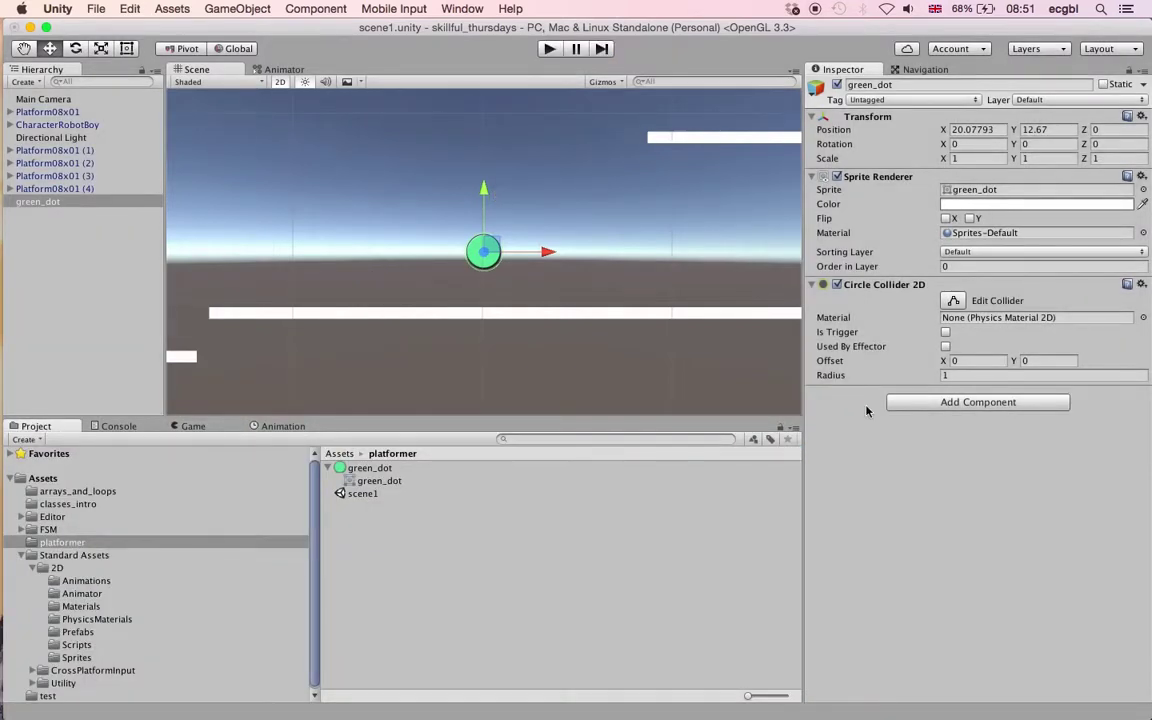
click(990, 404)
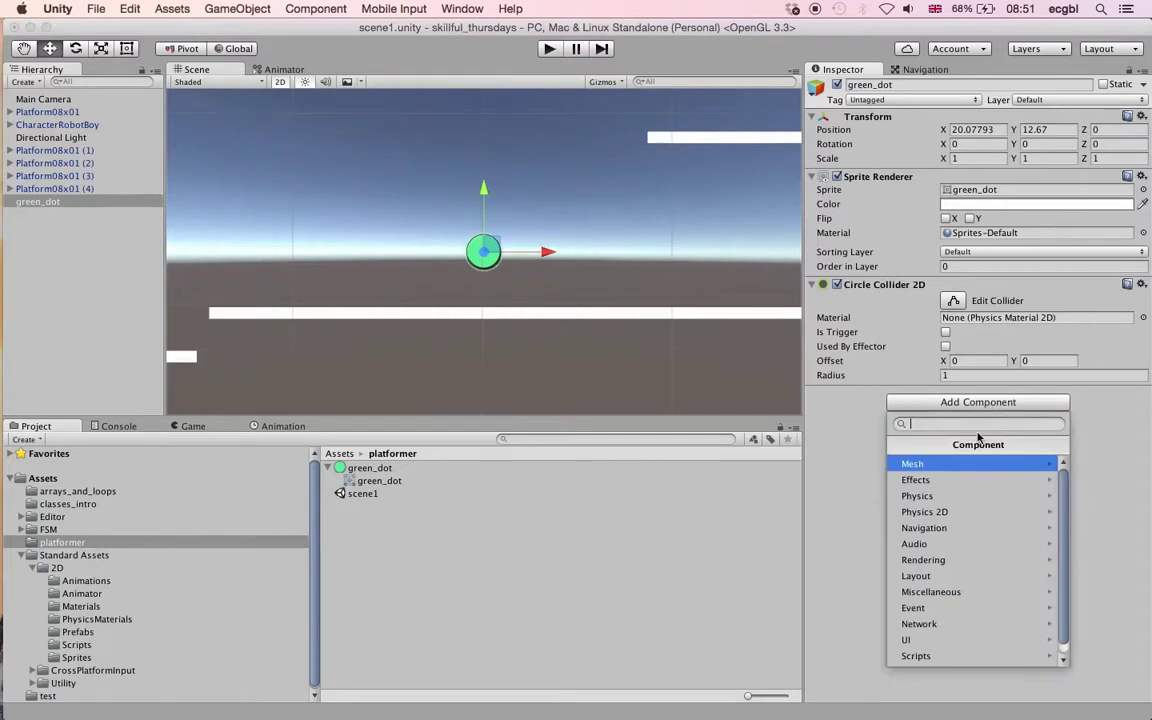
click(958, 497)
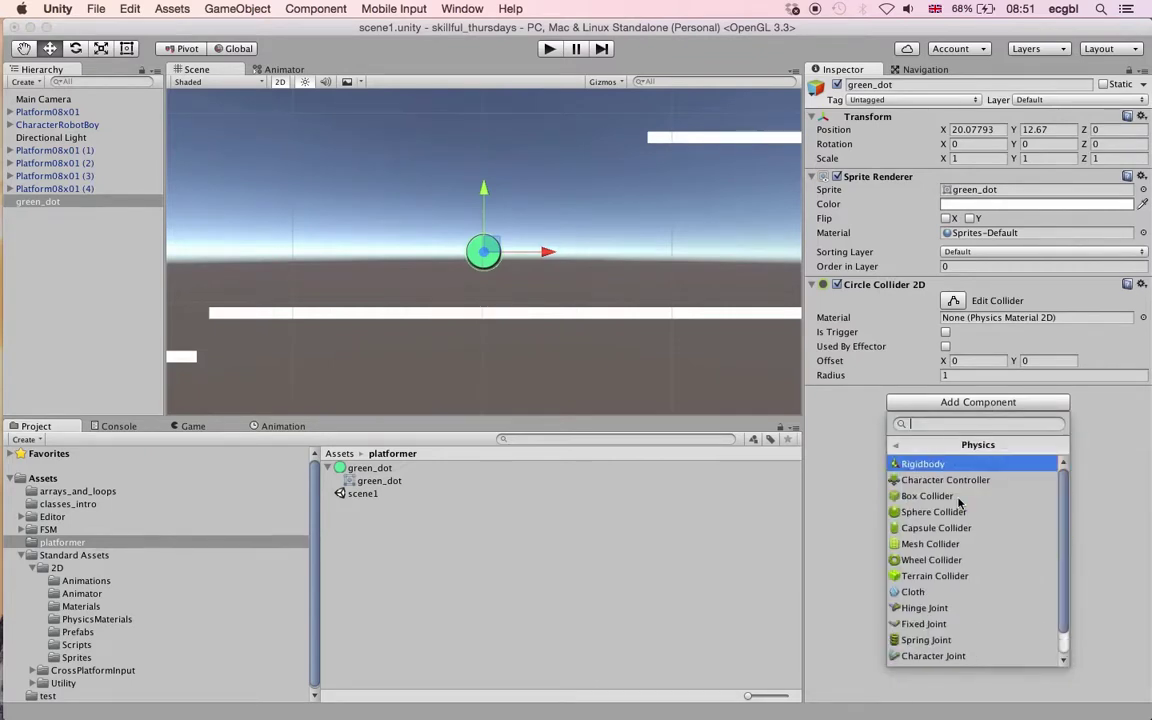
click(897, 446)
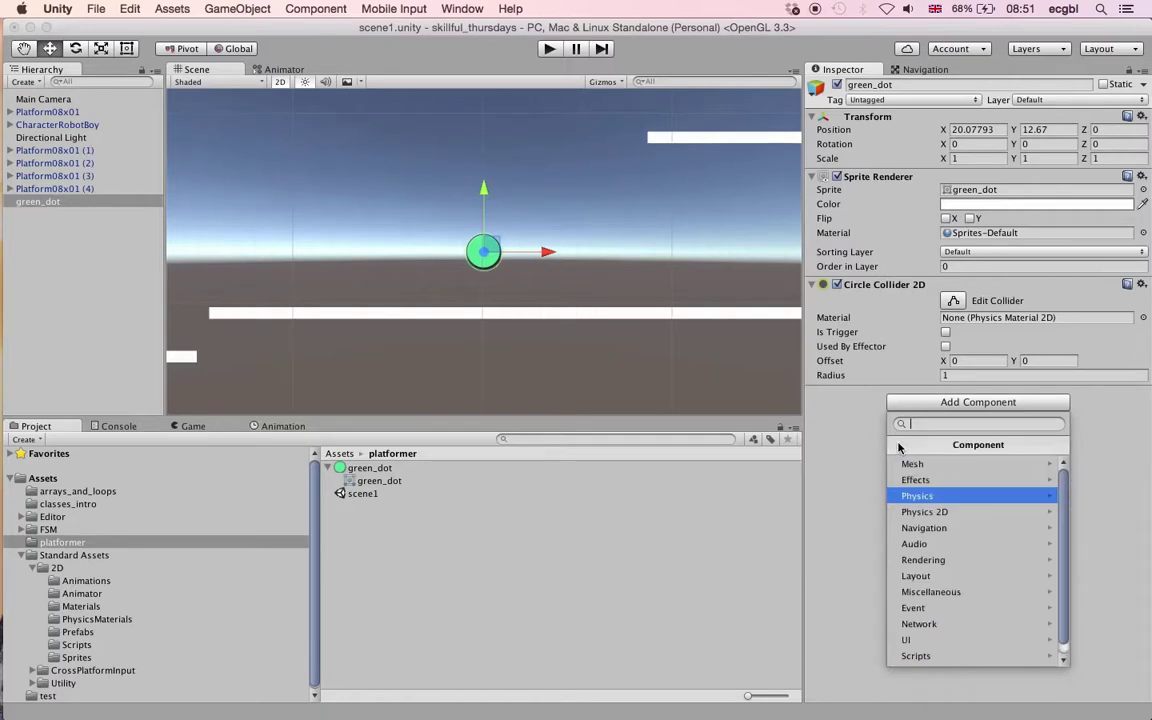
click(916, 512)
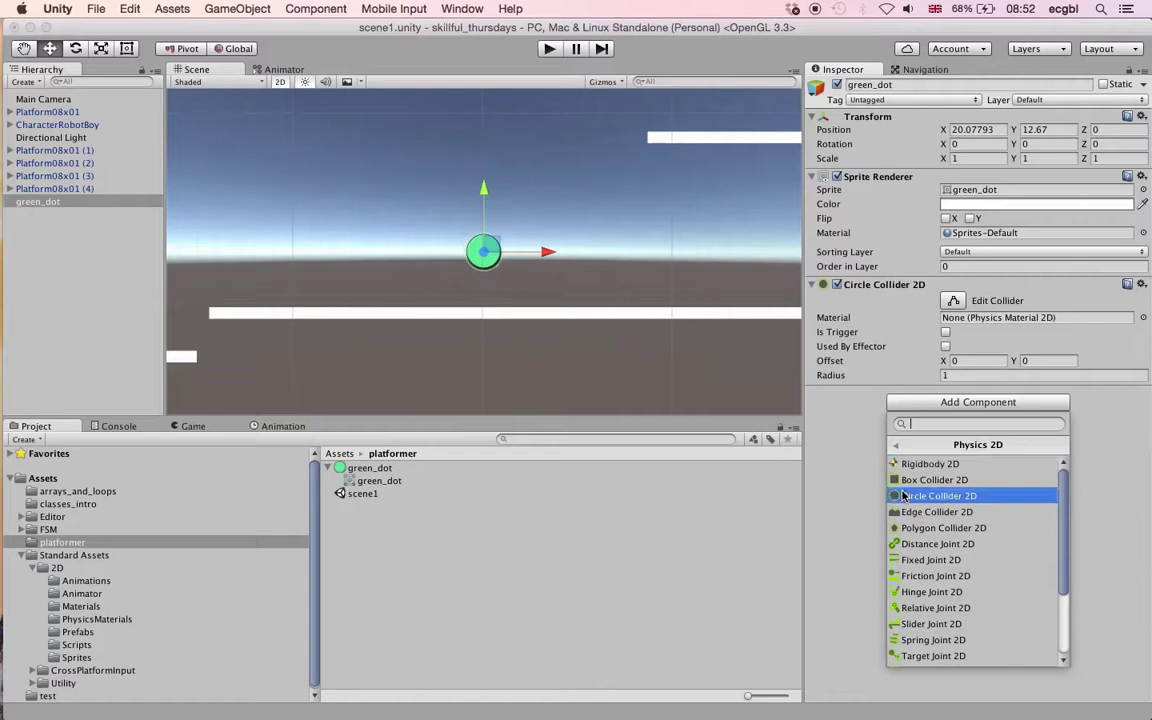
click(894, 449)
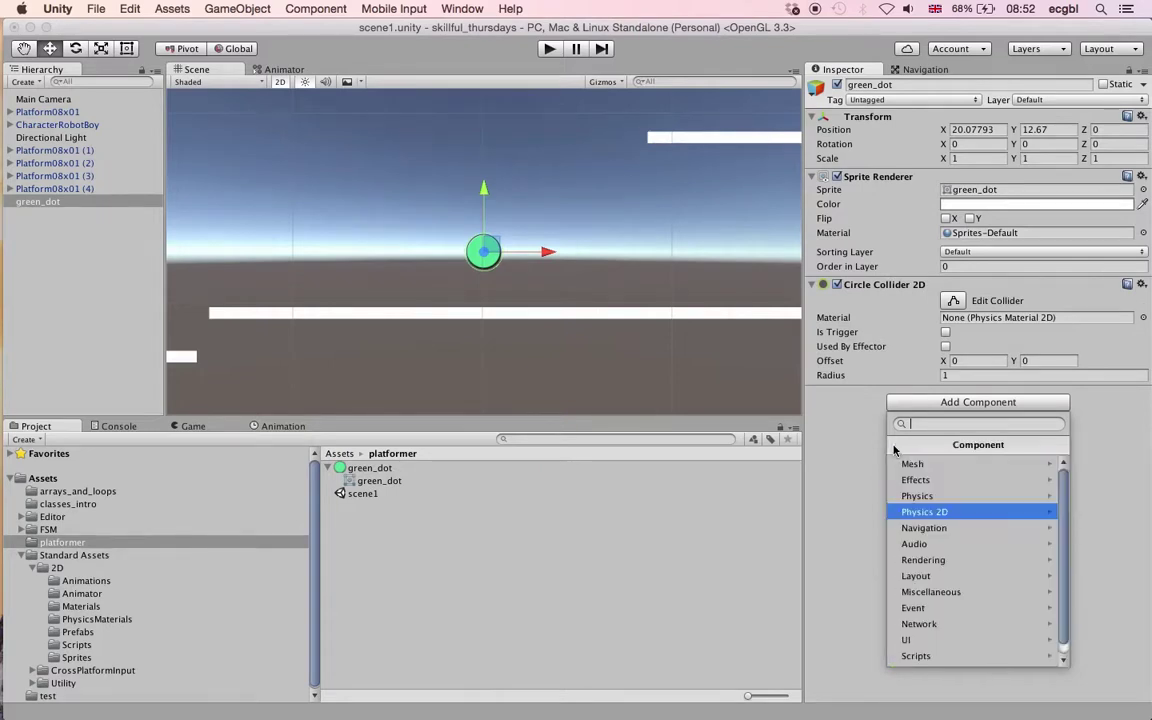
click(916, 496)
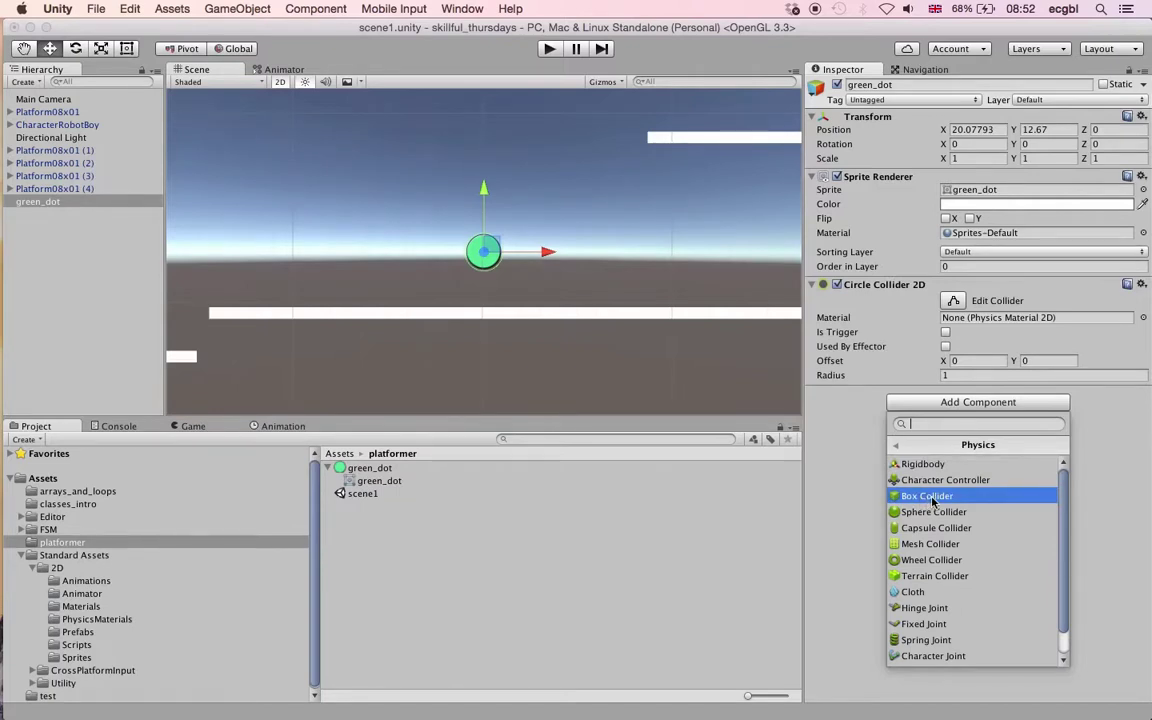
click(933, 466)
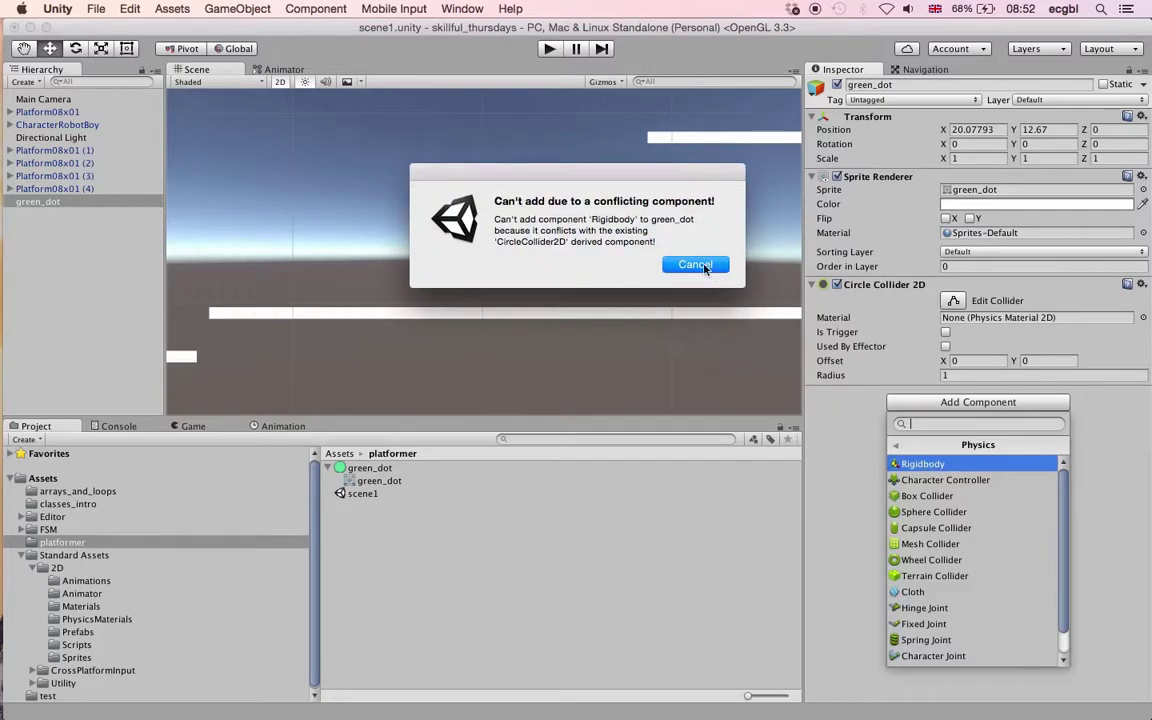
click(695, 264)
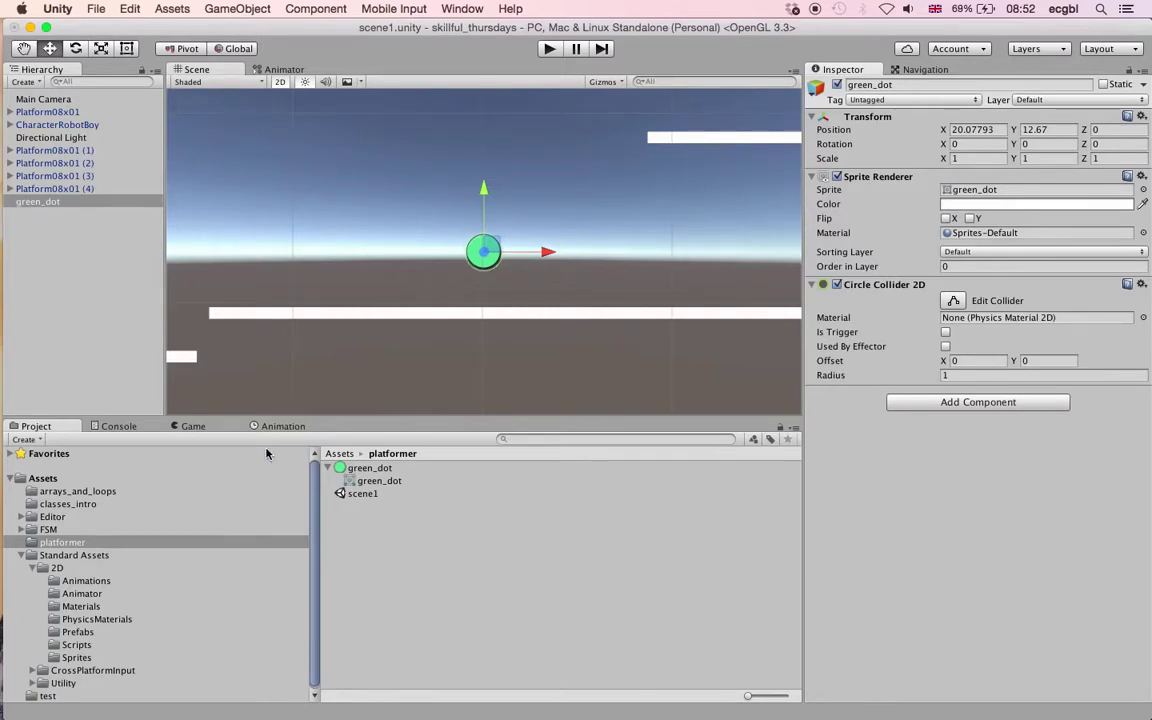
Create a new C# script named DetectCollision in the platformer assets folder
click(57, 543)
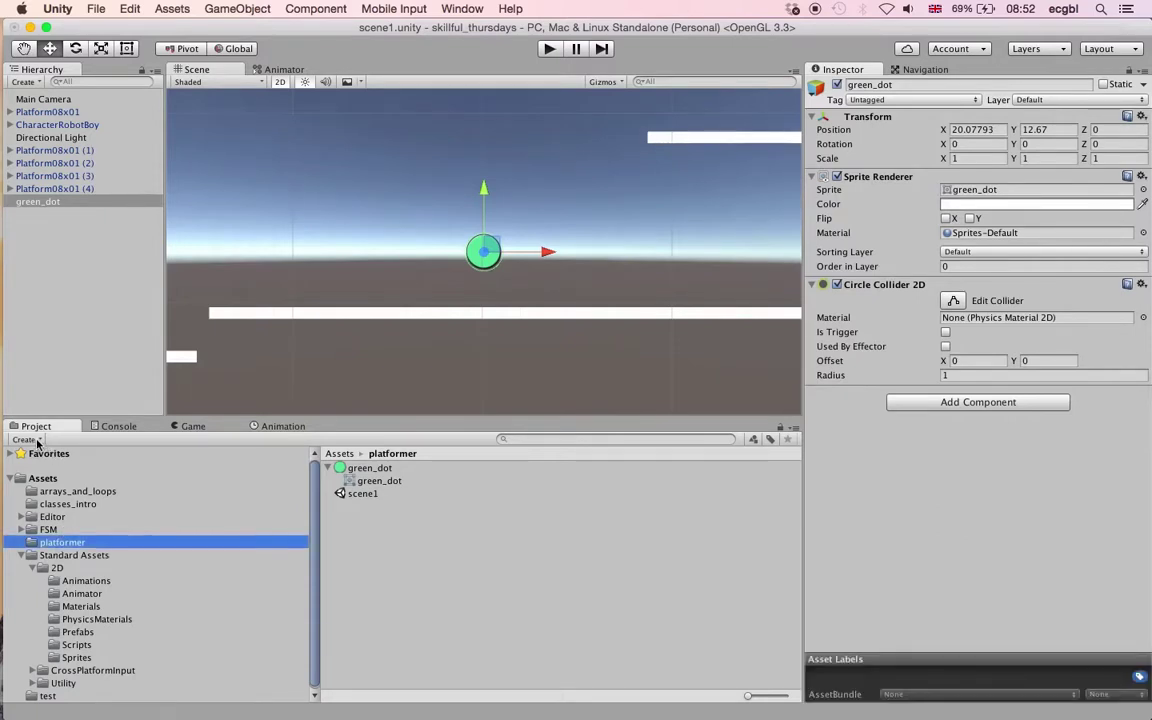
click(37, 442)
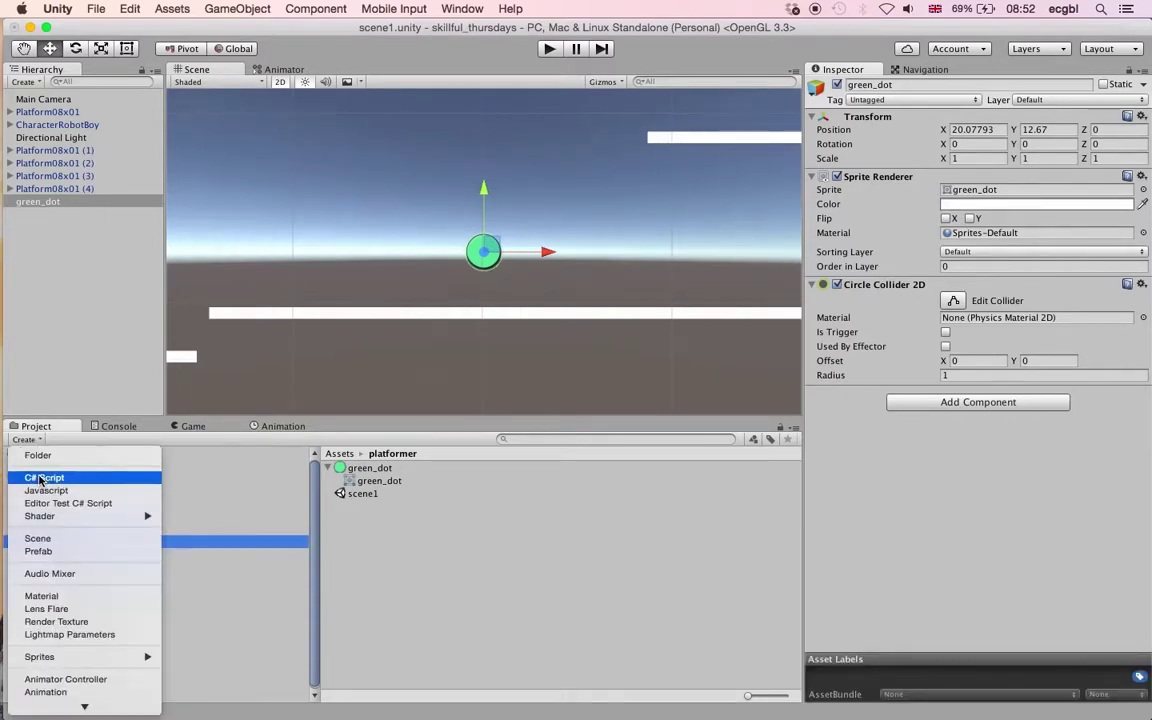
click(44, 478)
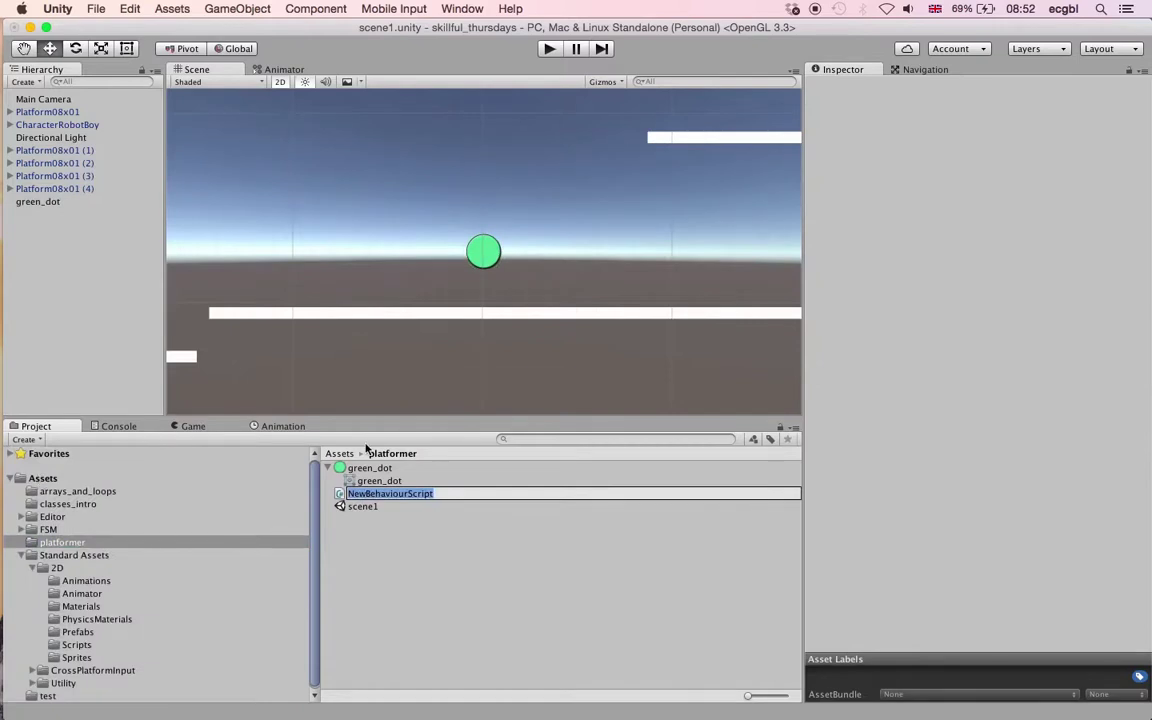
text(DetectCollision)
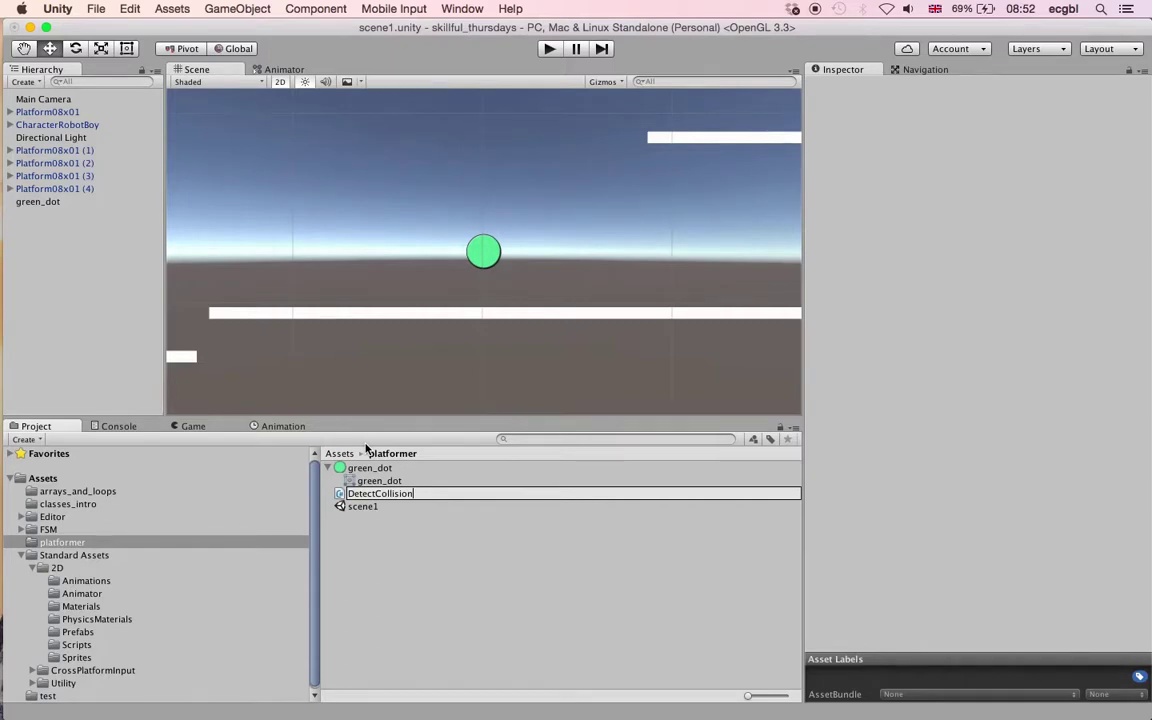
key(Return)
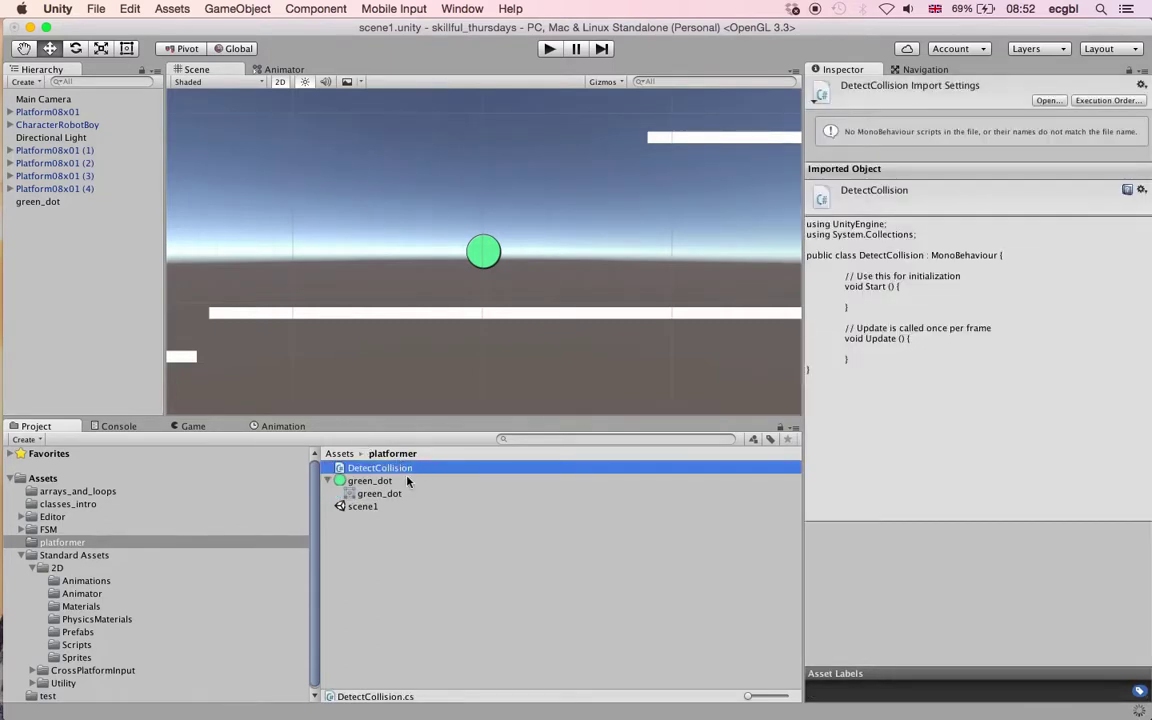
Open DetectCollision.cs in Sublime Text and move the class and Update opening braces onto their own lines
double_click(399, 470)
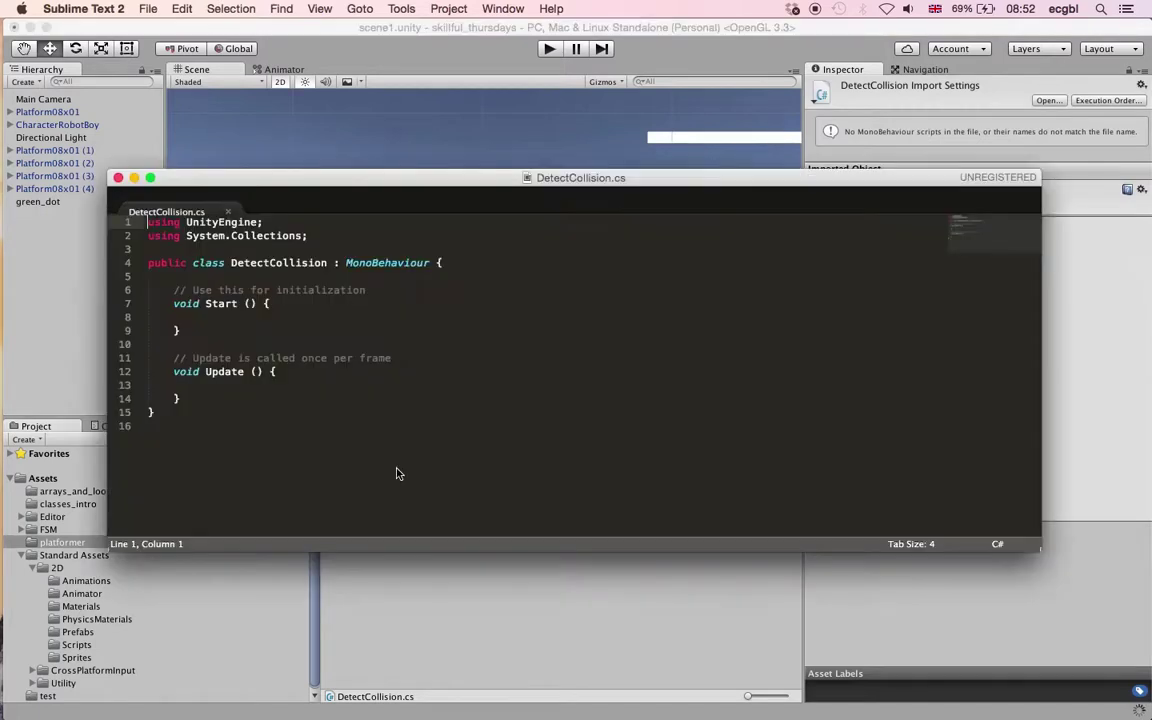
click(436, 263)
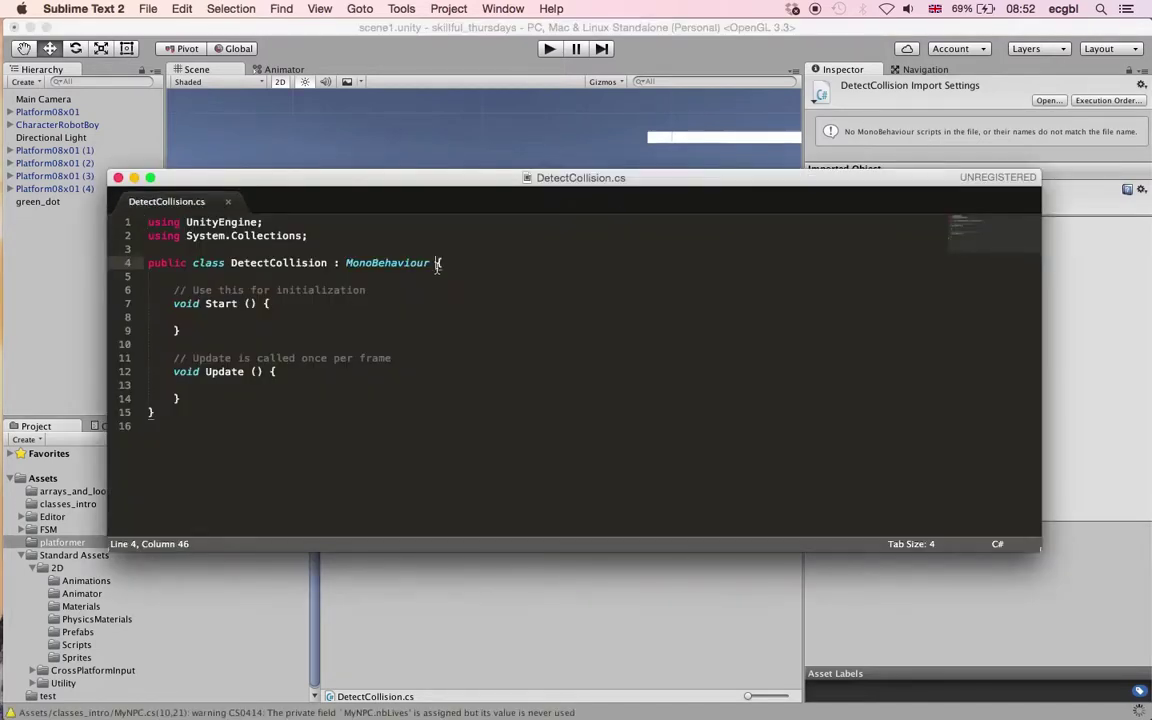
key(Return)
key(Down)
key(Down)
key(Down)
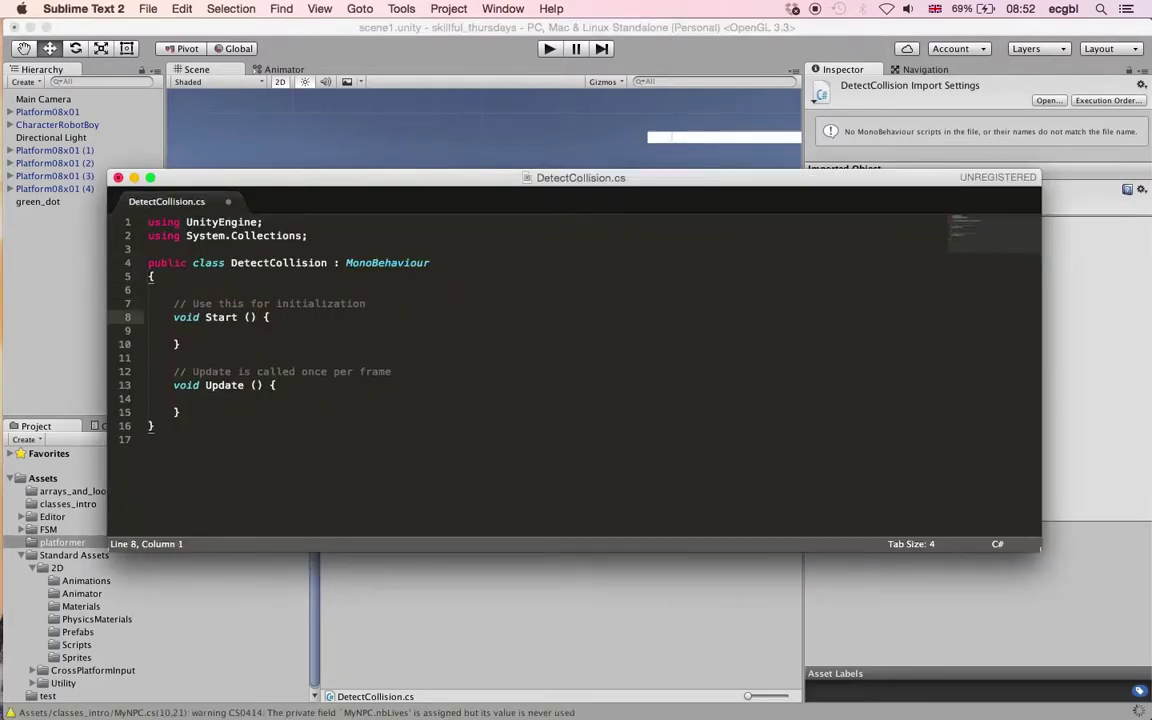
key(Down)
key(Down)
key(Down)
key(Down)
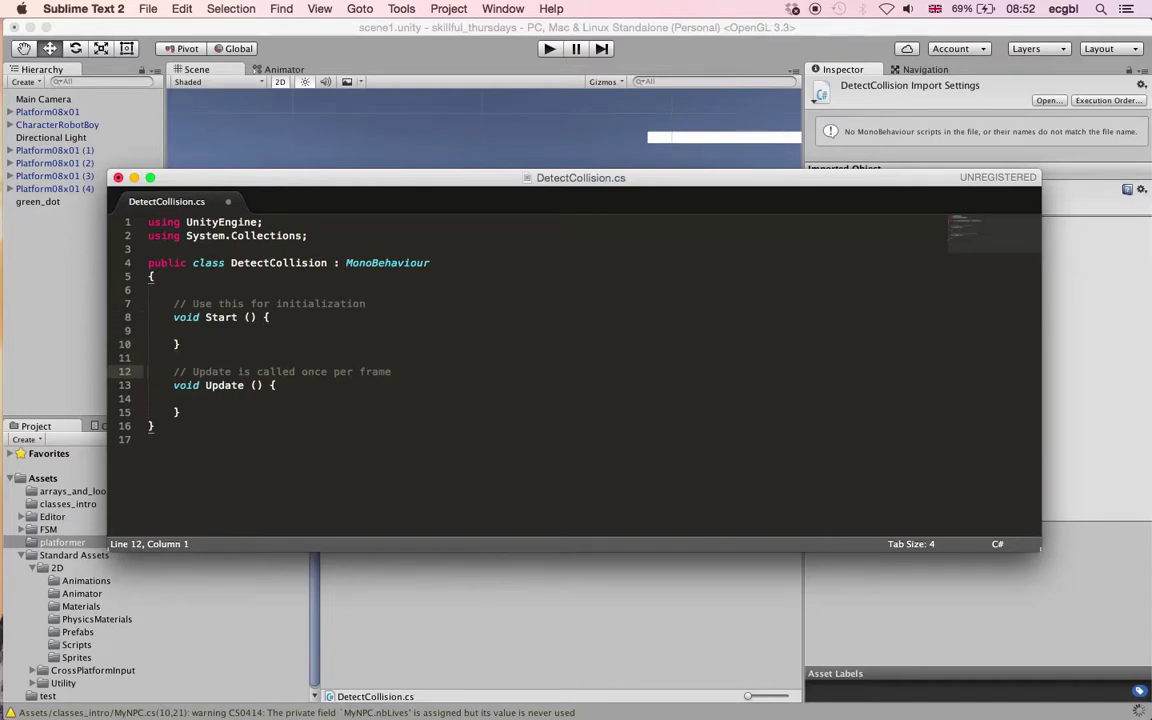
key(Down)
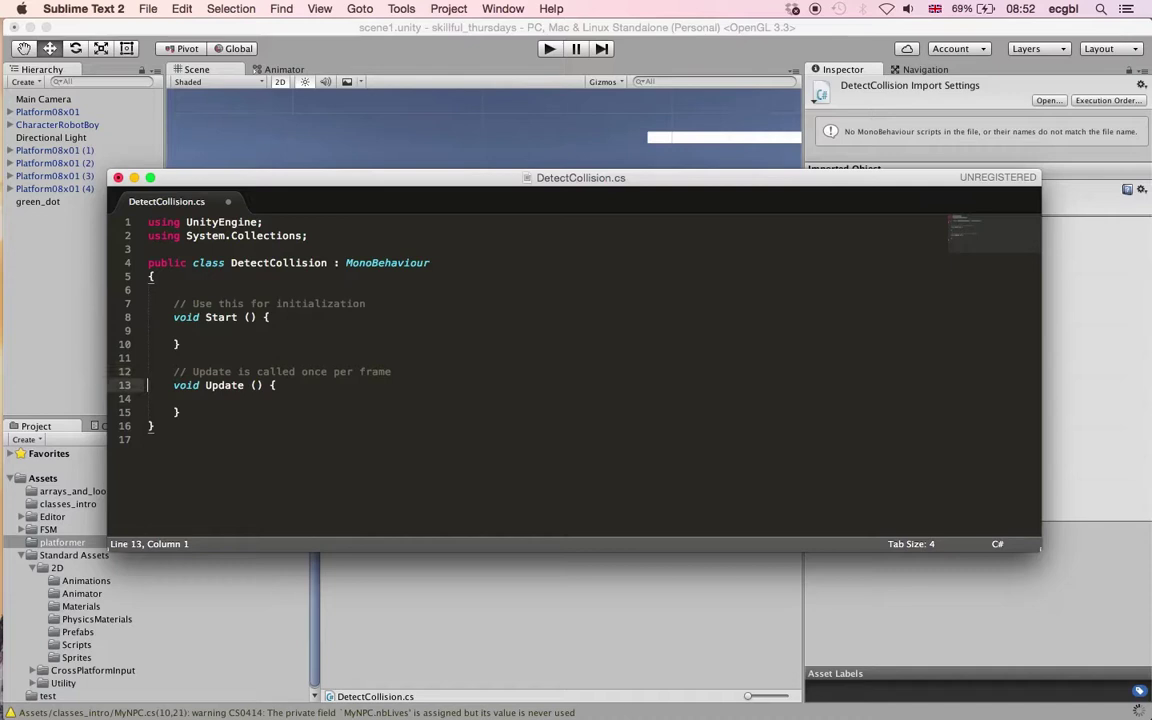
key(End)
key(Left)
key(Return)
key(Down)
key(Down)
key(End)
key(Return)
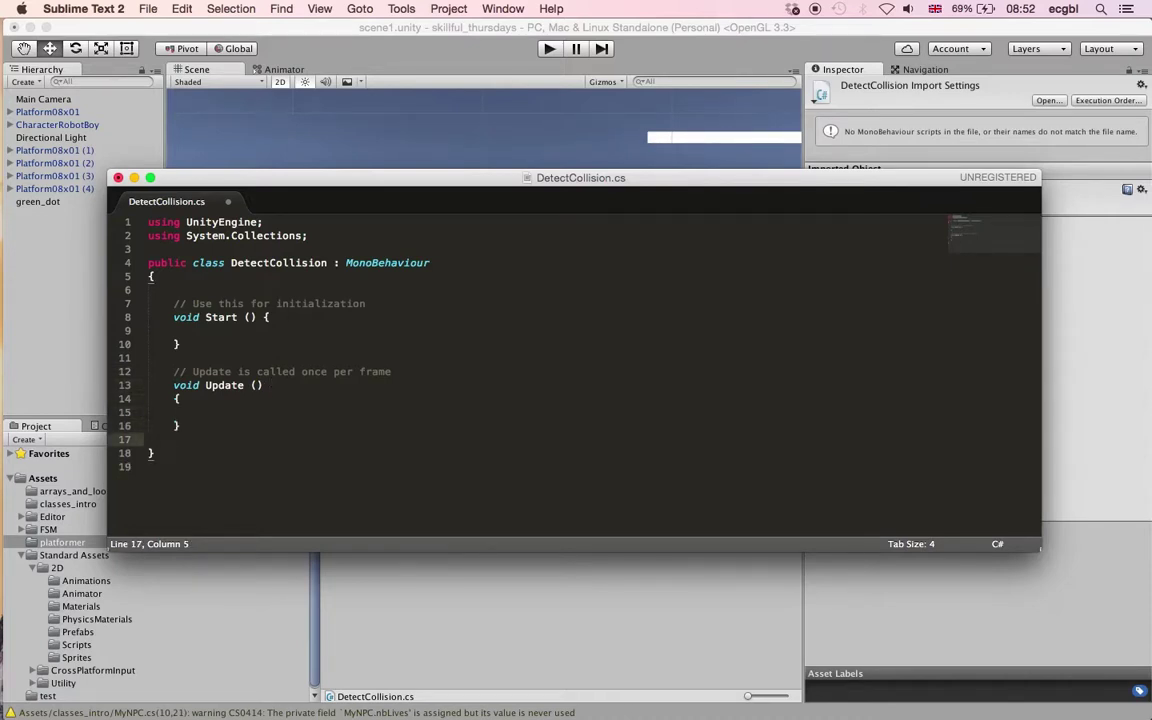
Add an empty void OnCollisionEnter2D (Collider c) method after Update
text(void OnColli)
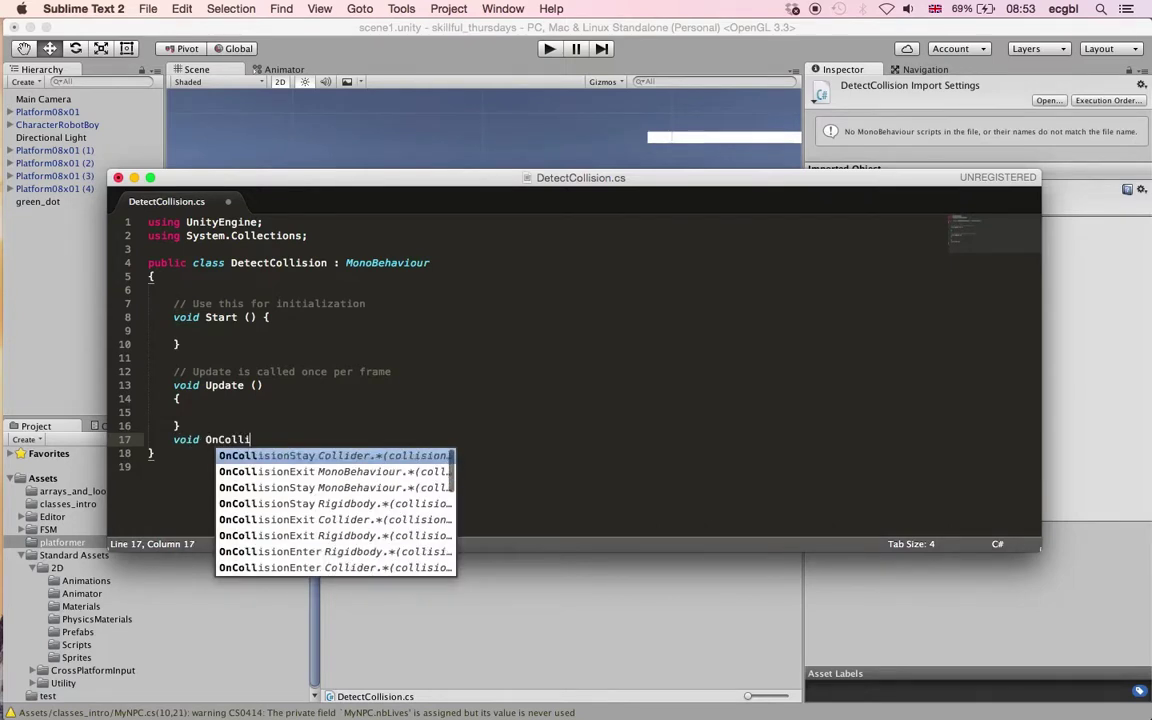
text(sion)
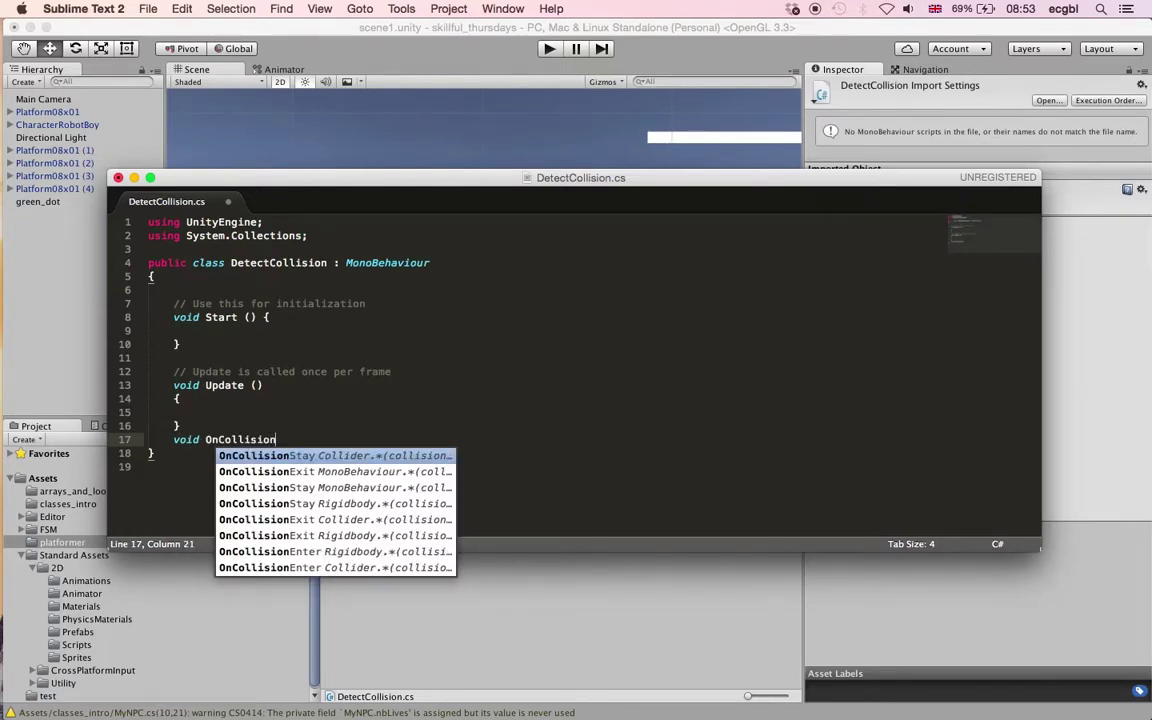
text(Enter2)
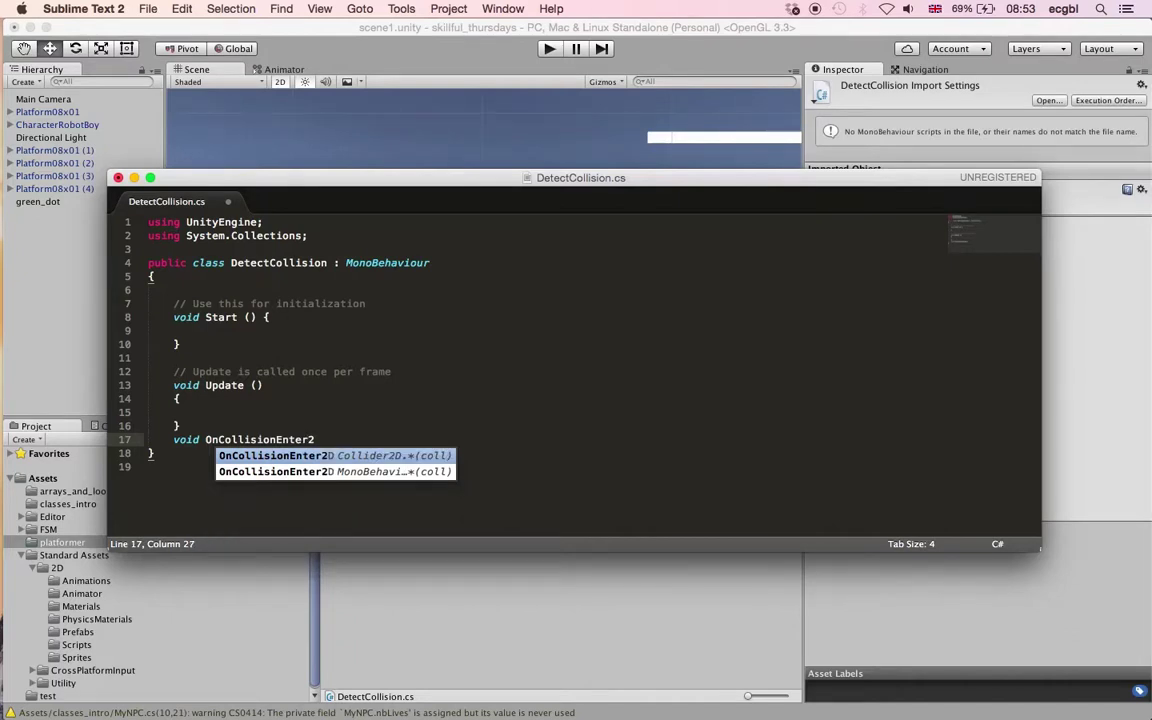
text(D)
text( ()
text(Coll)
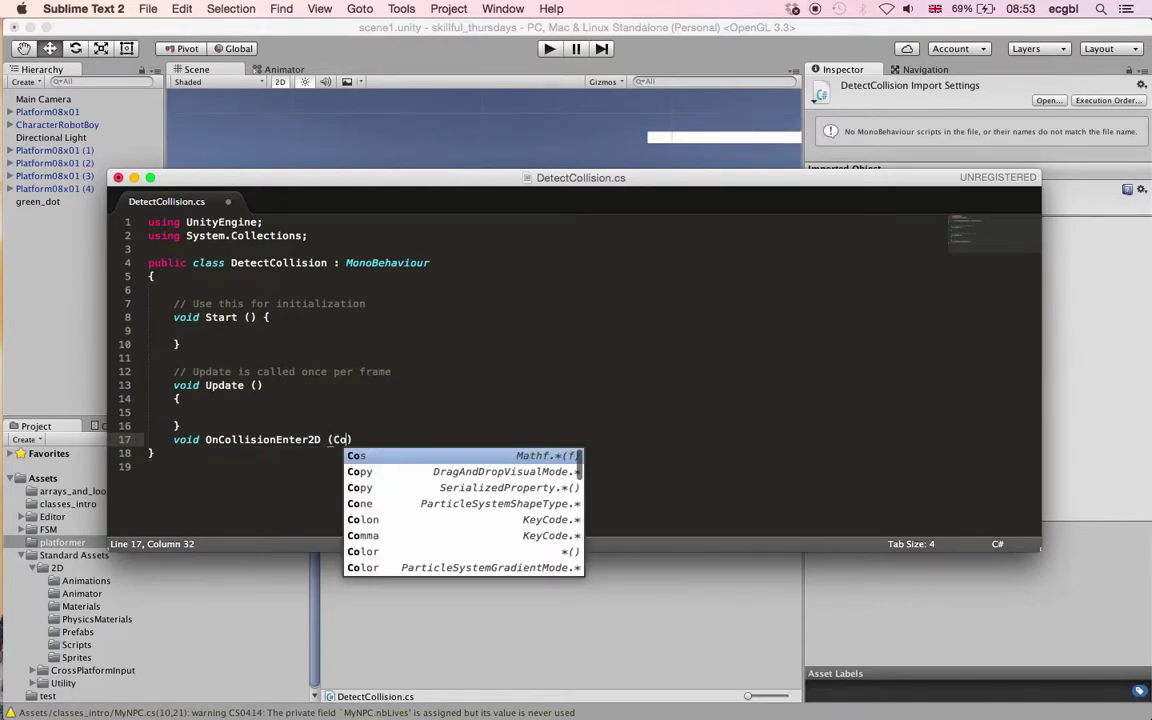
text(id)
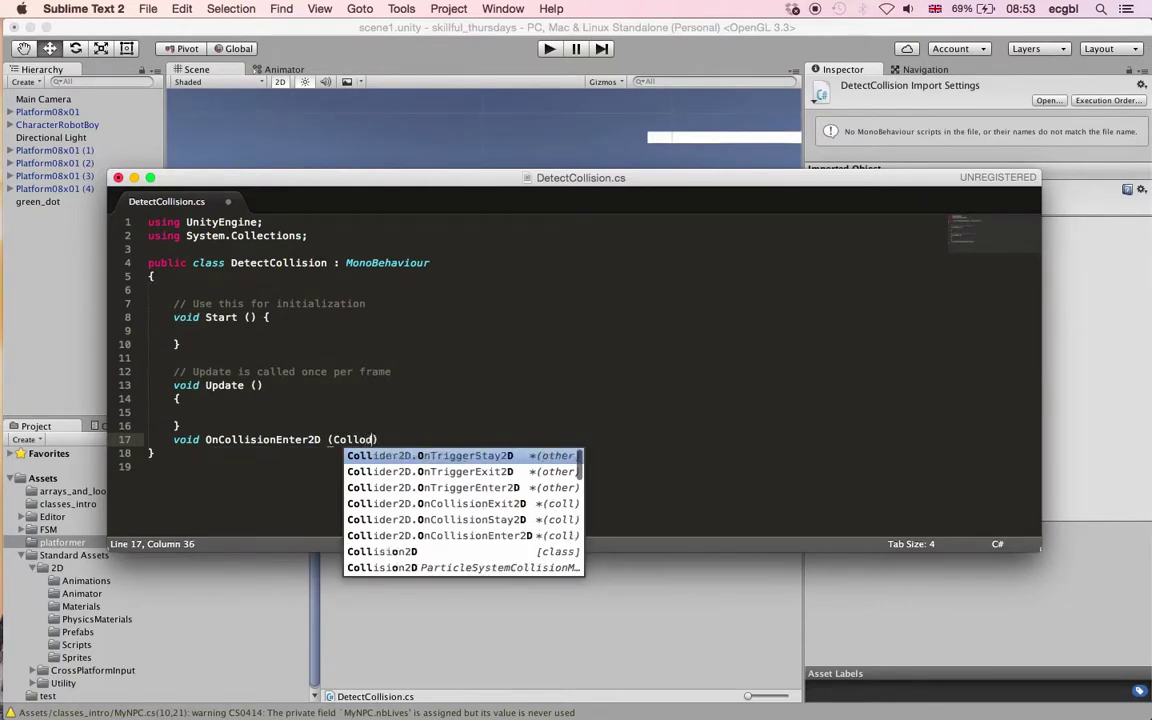
text(er)
key(BackSpace)
key(BackSpace)
key(BackSpace)
text(si)
key(BackSpace)
key(BackSpace)
key(BackSpace)
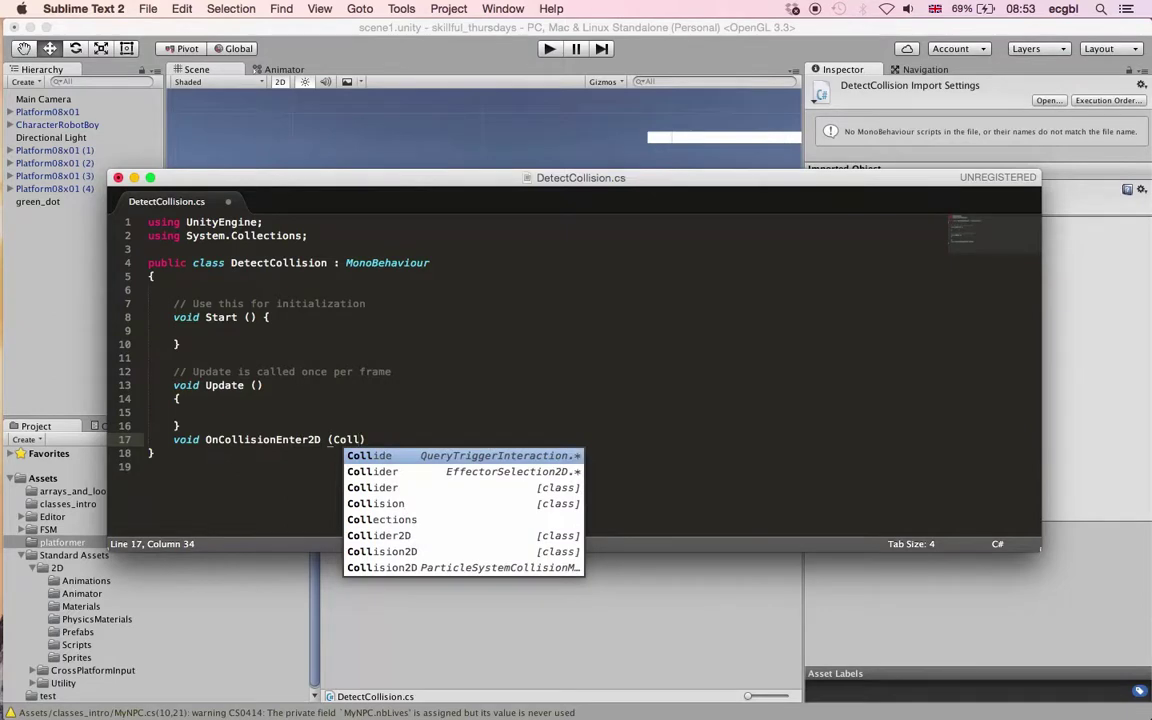
text(ider c))
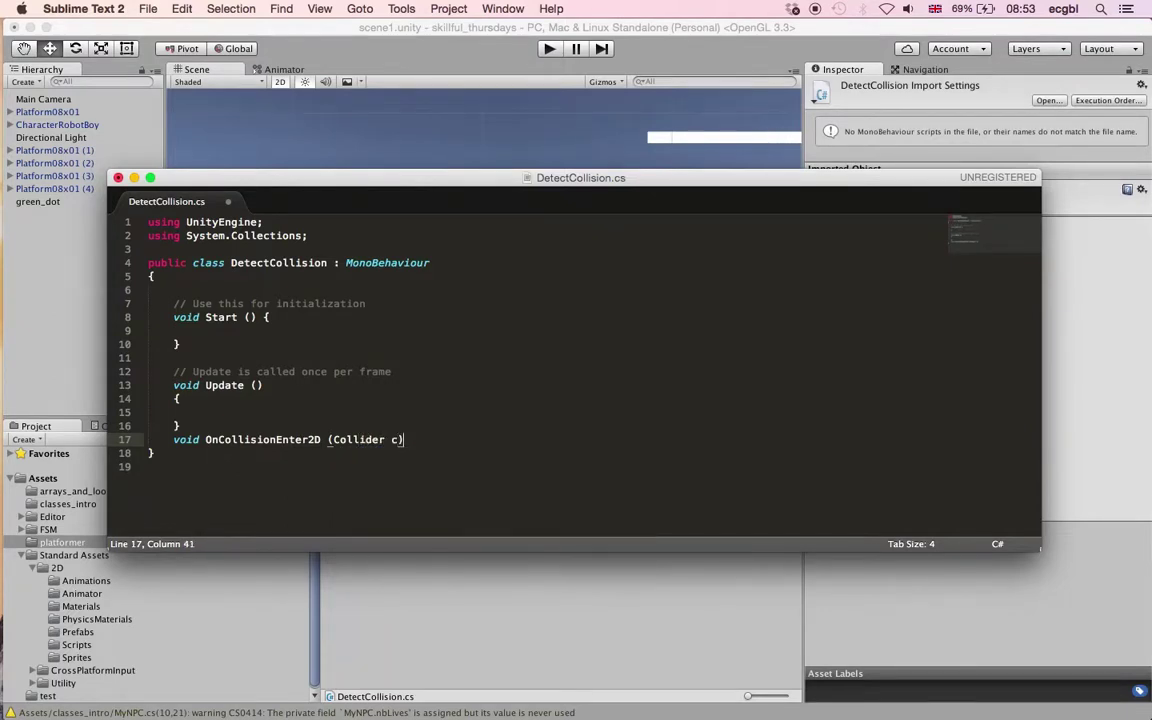
key(Return)
text({)
key(Return)
key(Return)
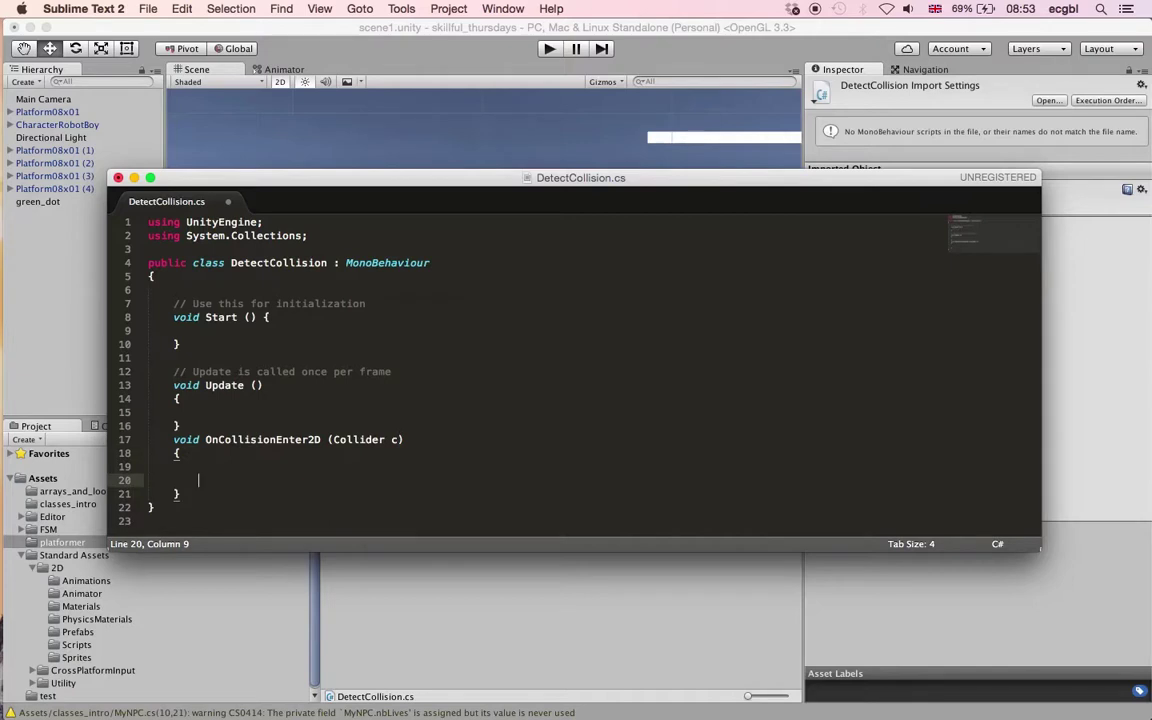
Make OnCollisionEnter2D print "Collided with " + c.name, save the script, and return to Unity
click(198, 466)
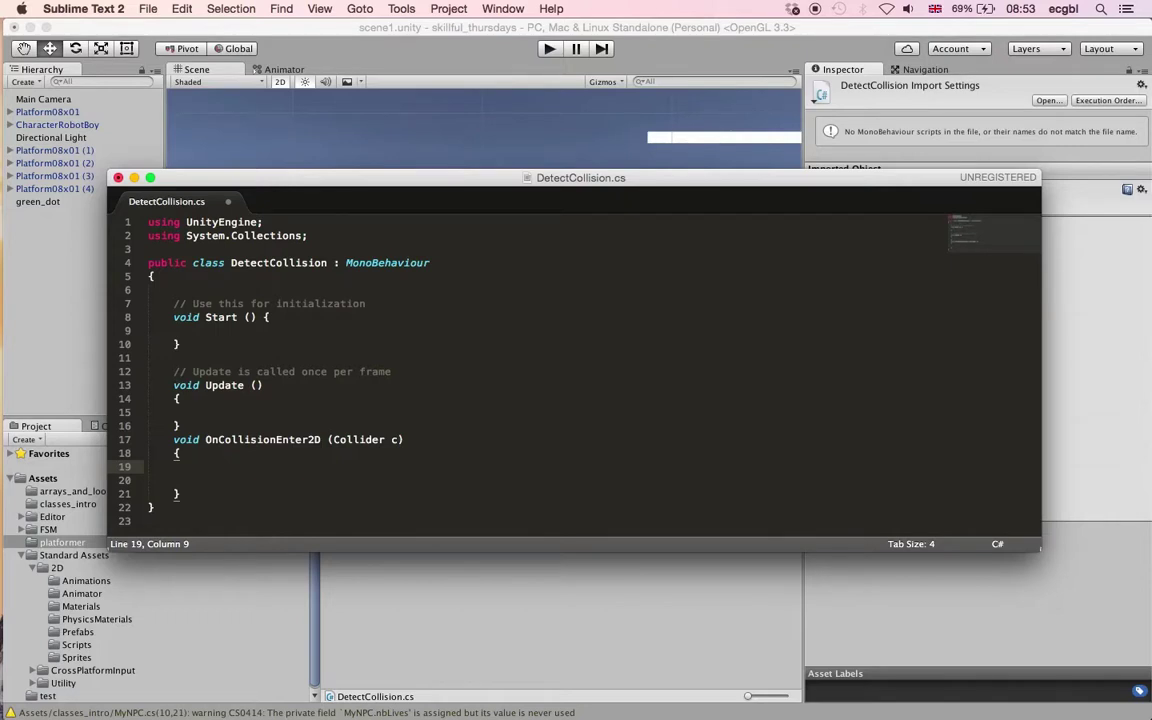
text(print ()
text("Collide)
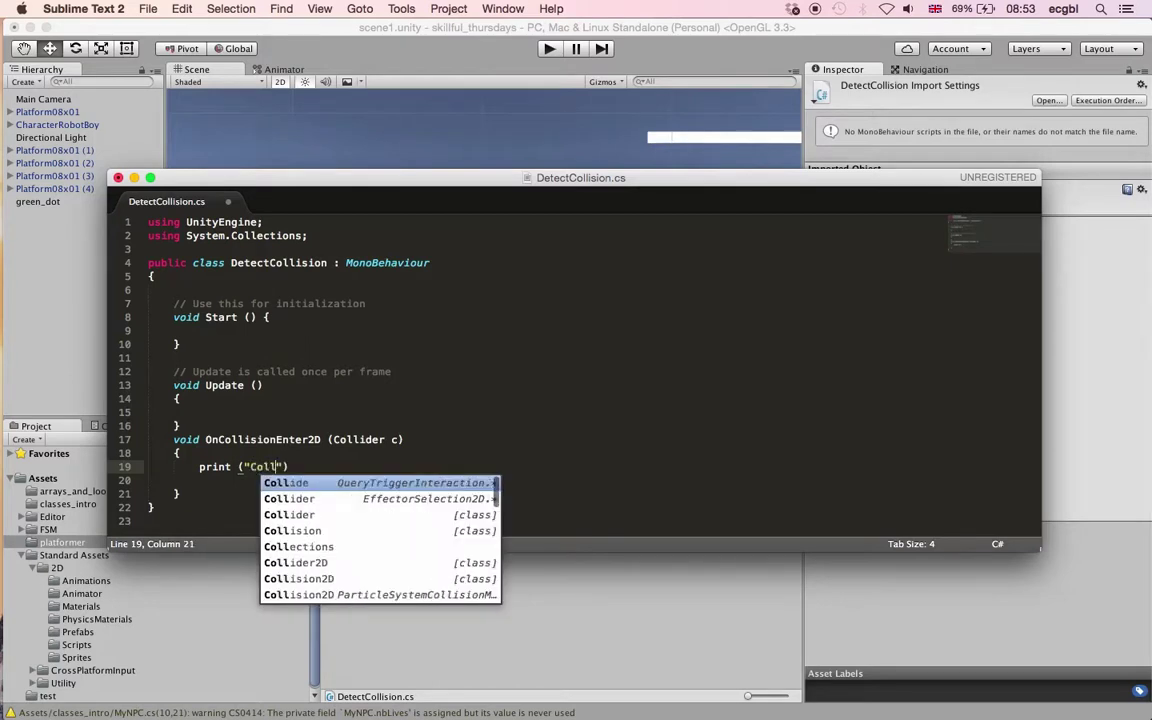
text(d with ")
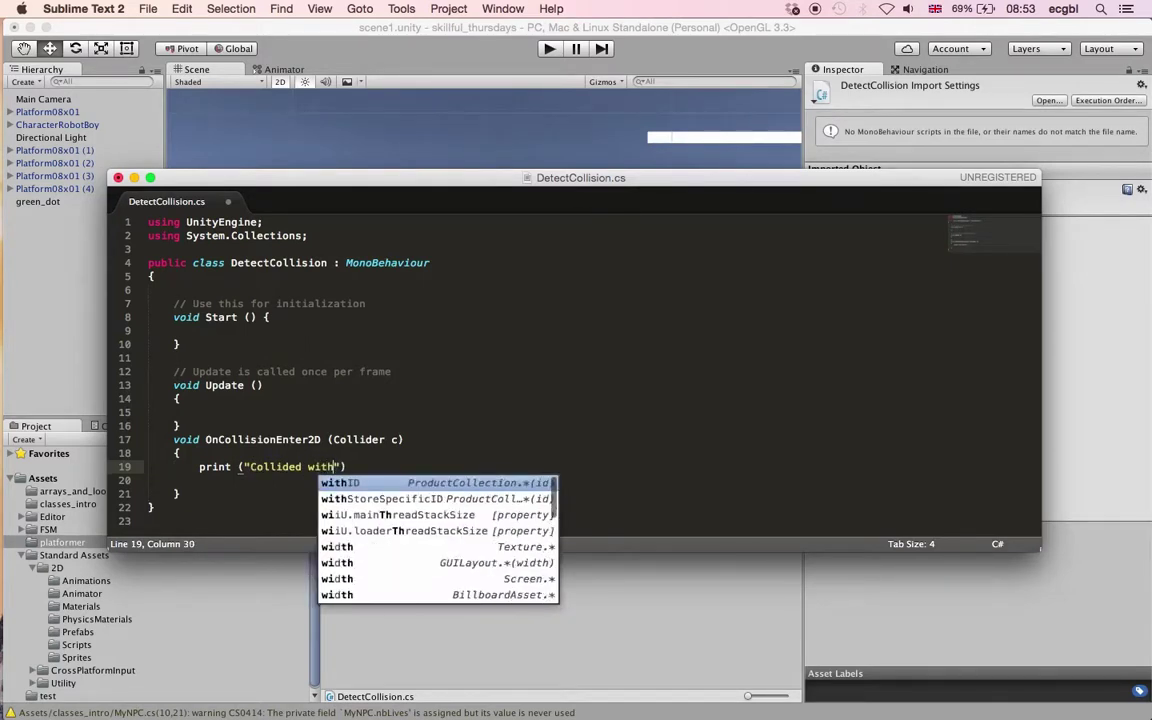
text( + c.n)
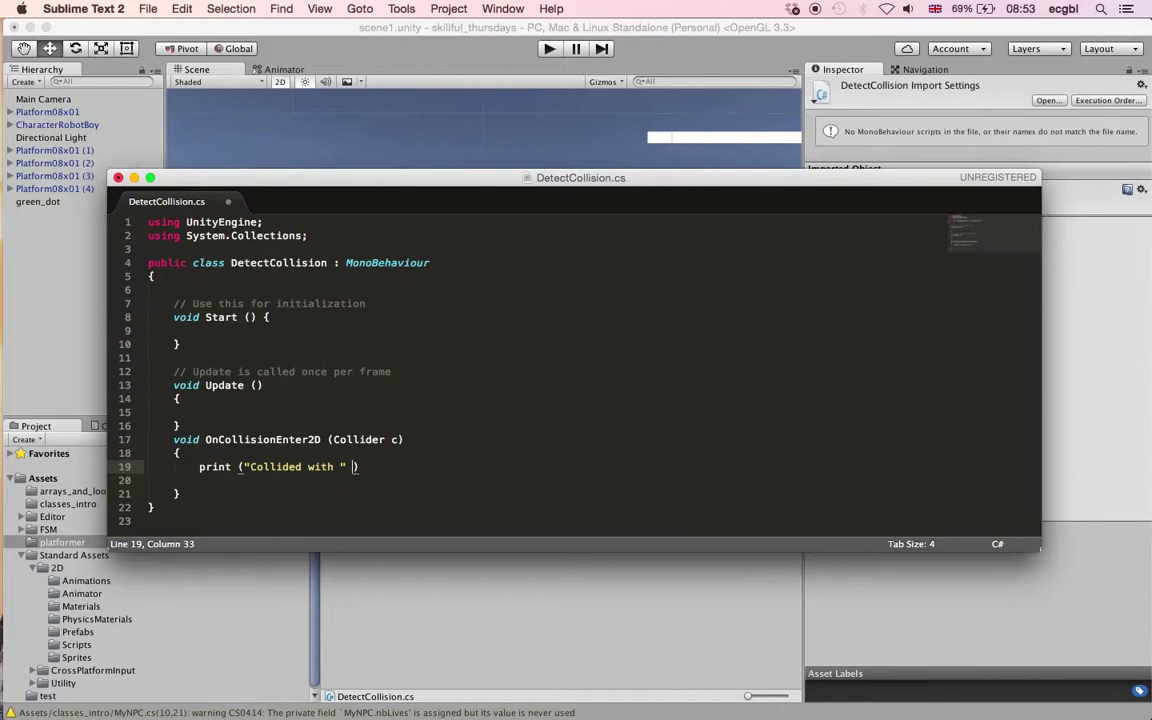
text(ame);)
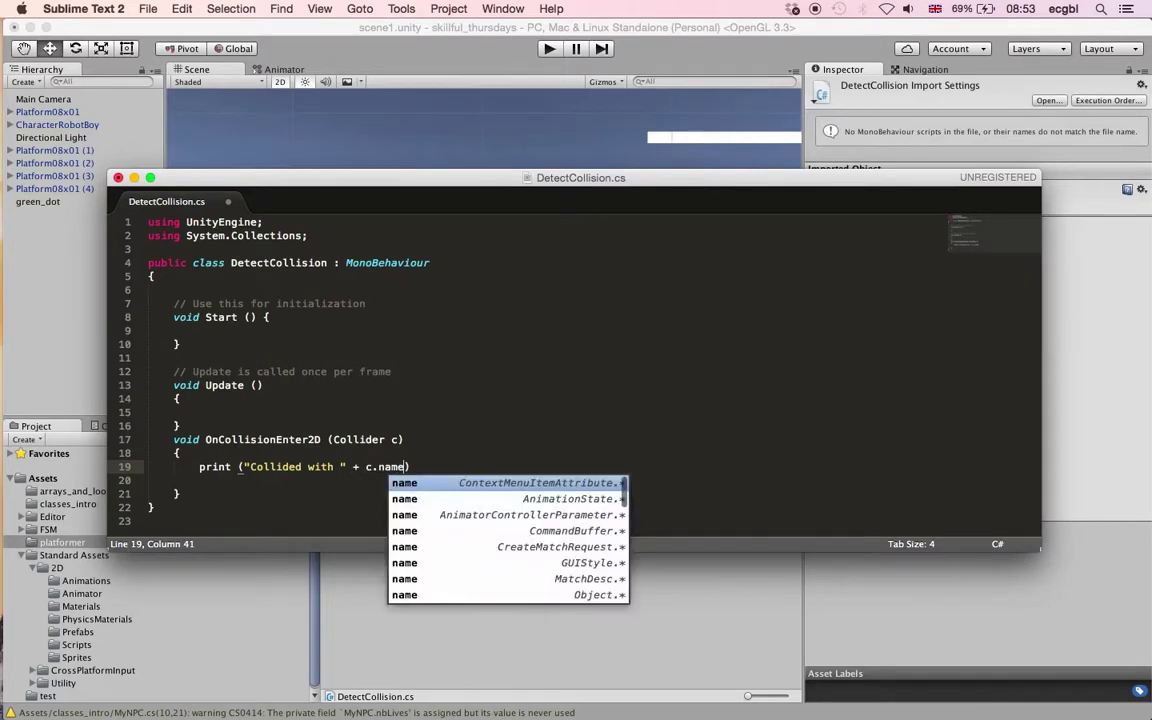
key(ctrl+s)
key(super+Tab)
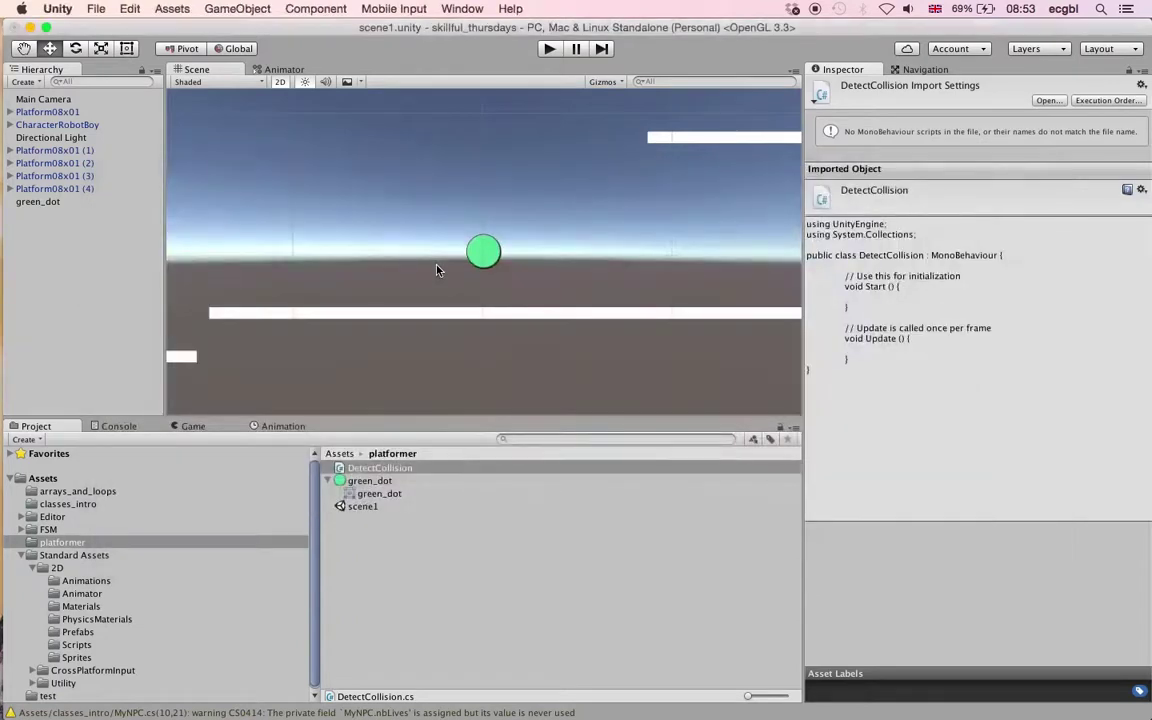
Attach the DetectCollision script to green_dot and run the game in play mode
click(343, 470)
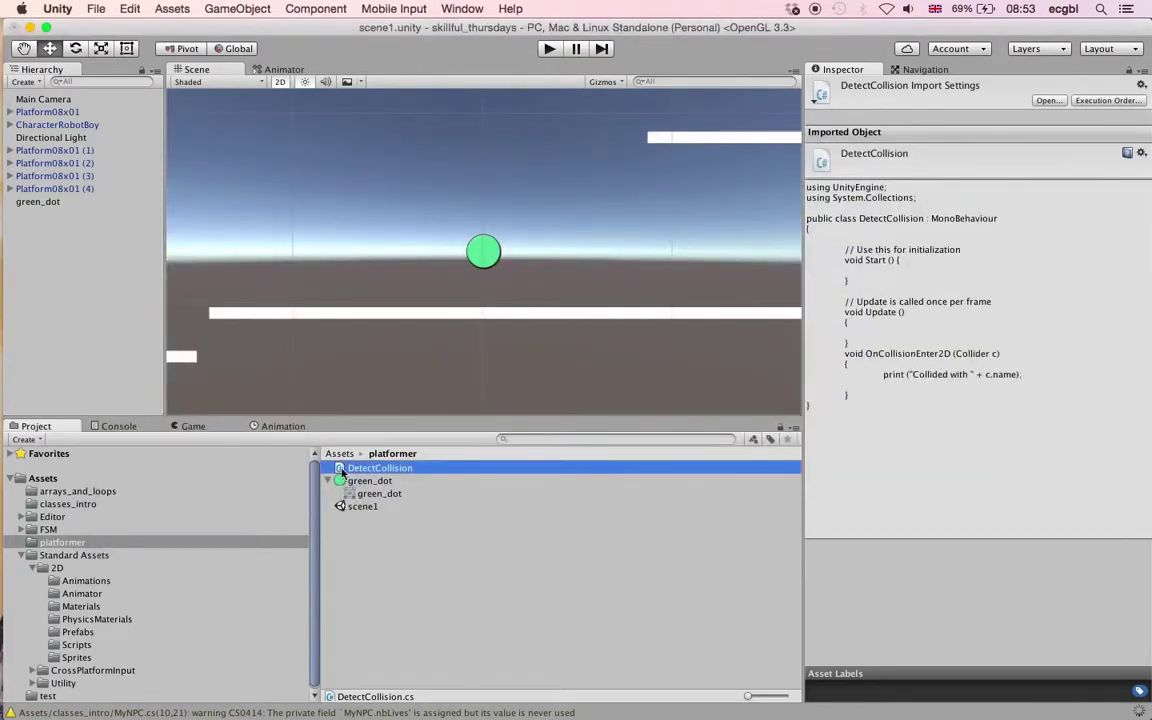
drag(343, 470, 81, 127)
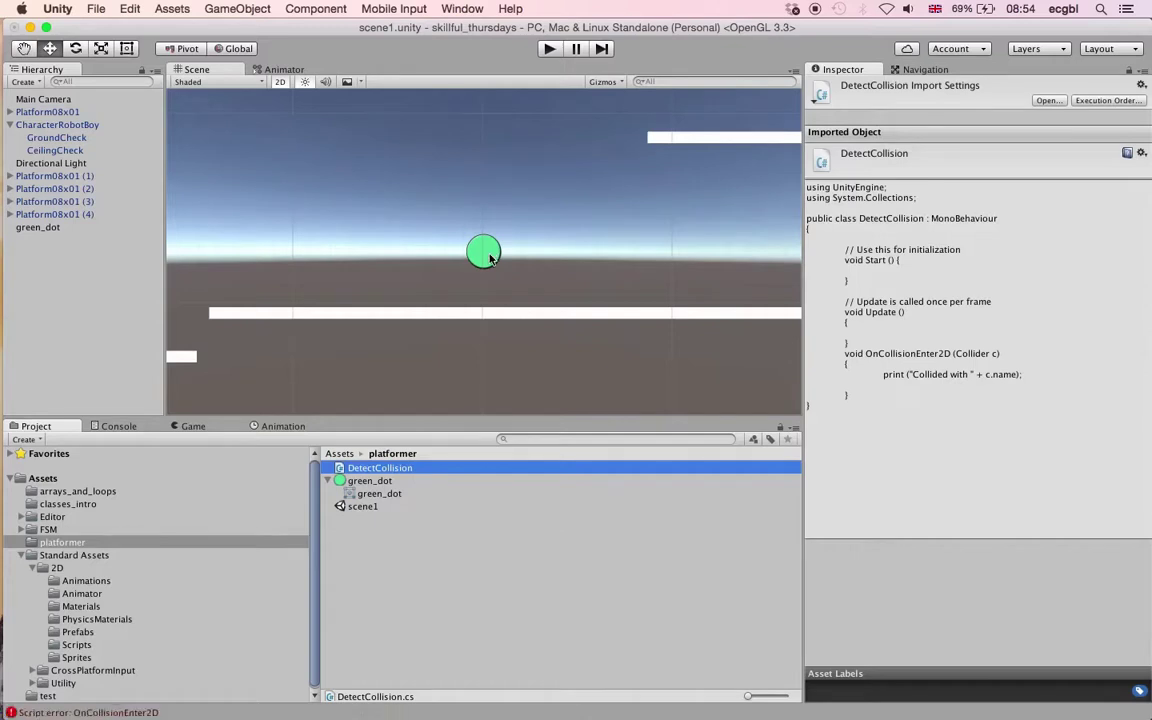
click(486, 252)
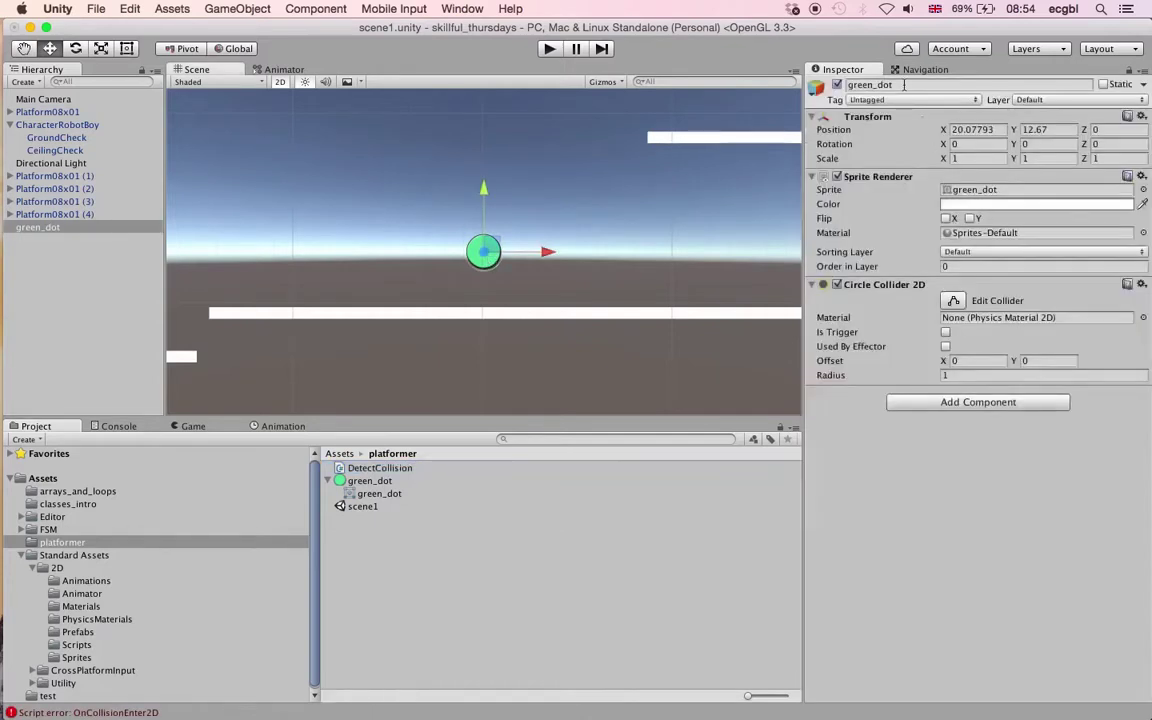
click(549, 49)
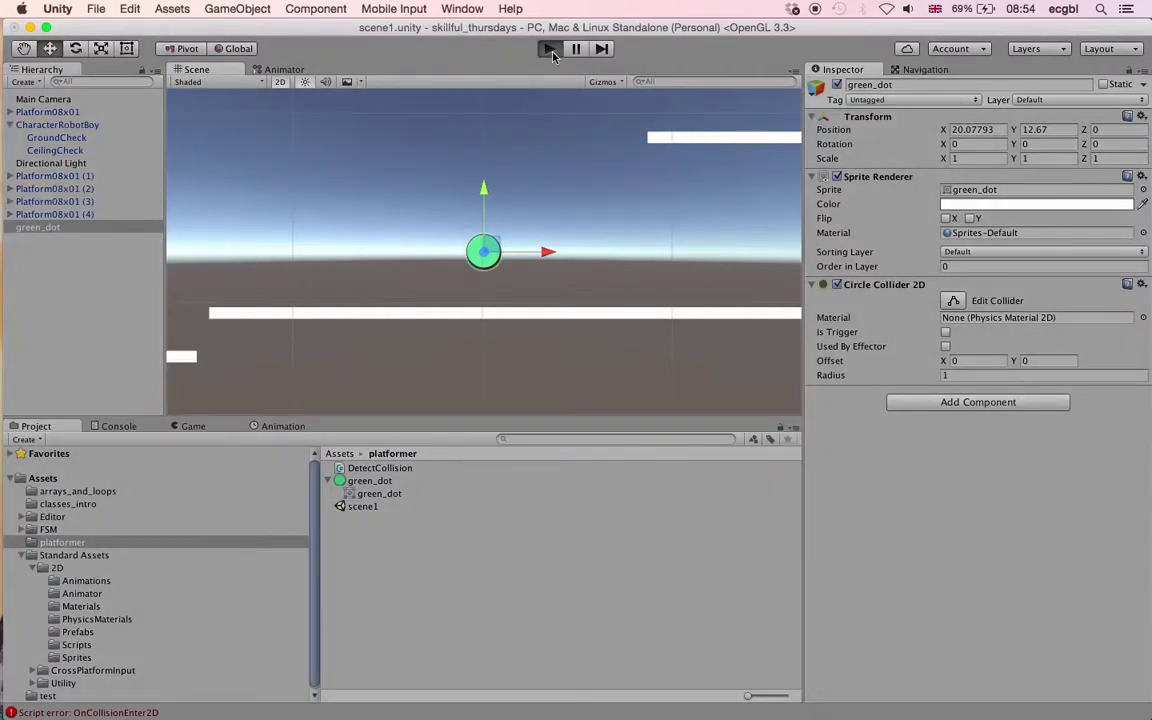
click(550, 49)
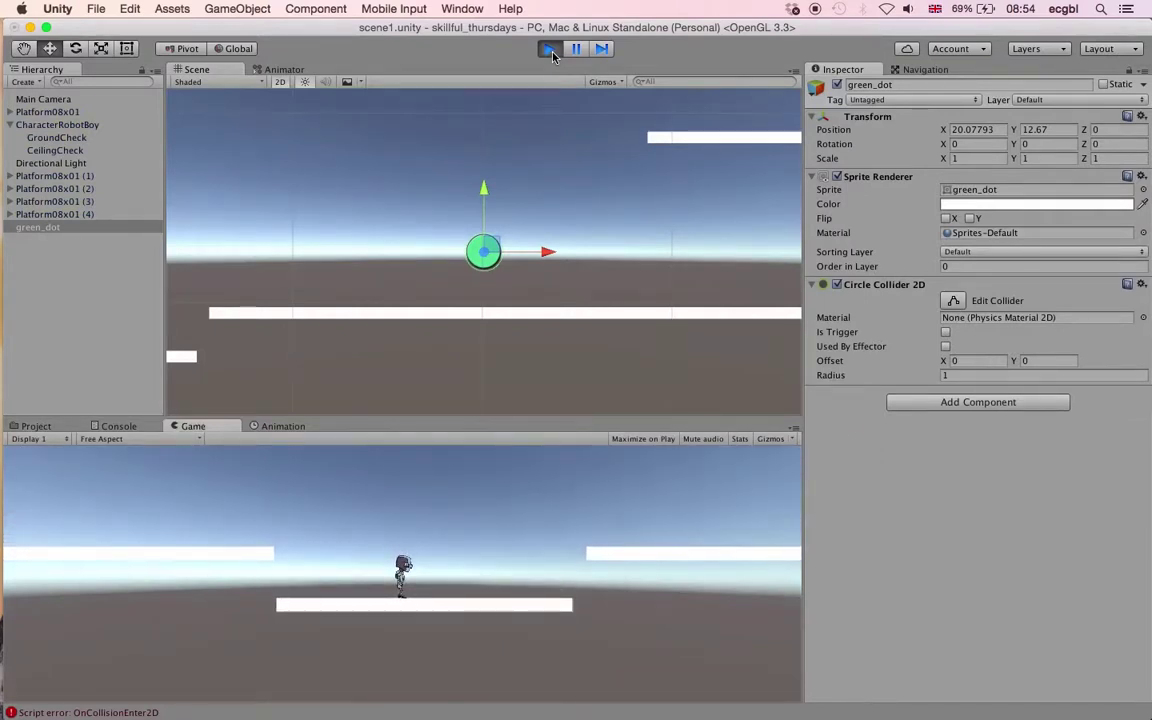
Change the collision method's parameter type from Collider to Collision2D
key(super+Tab)
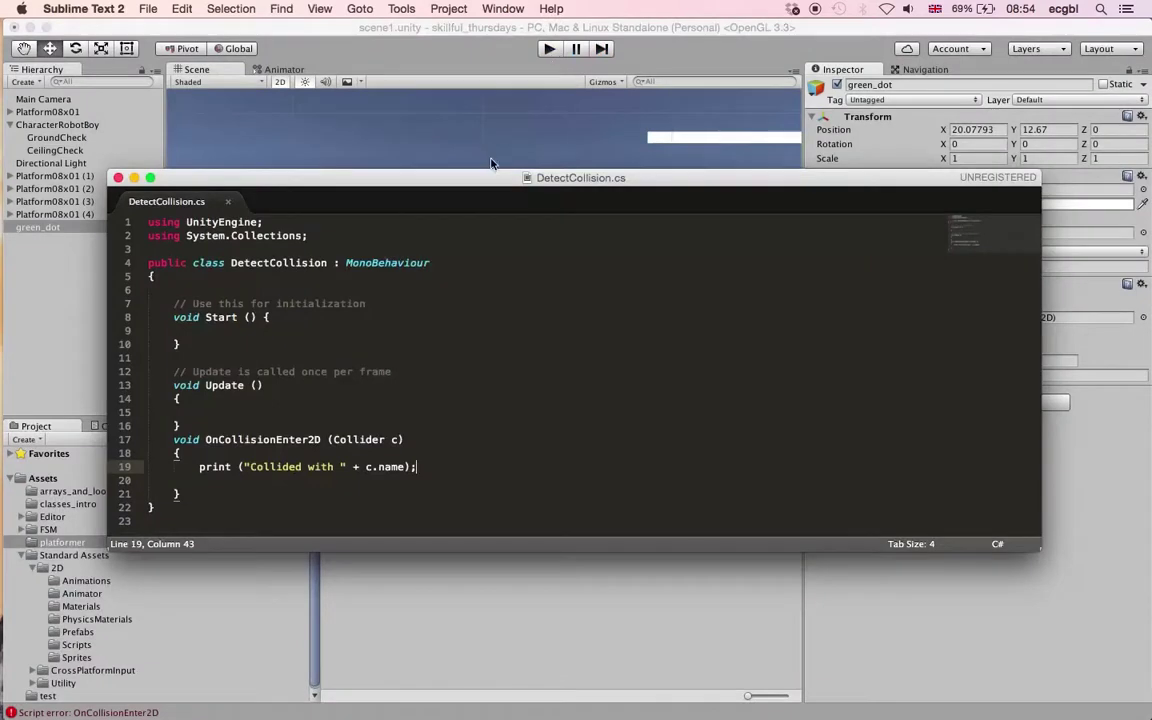
double_click(346, 439)
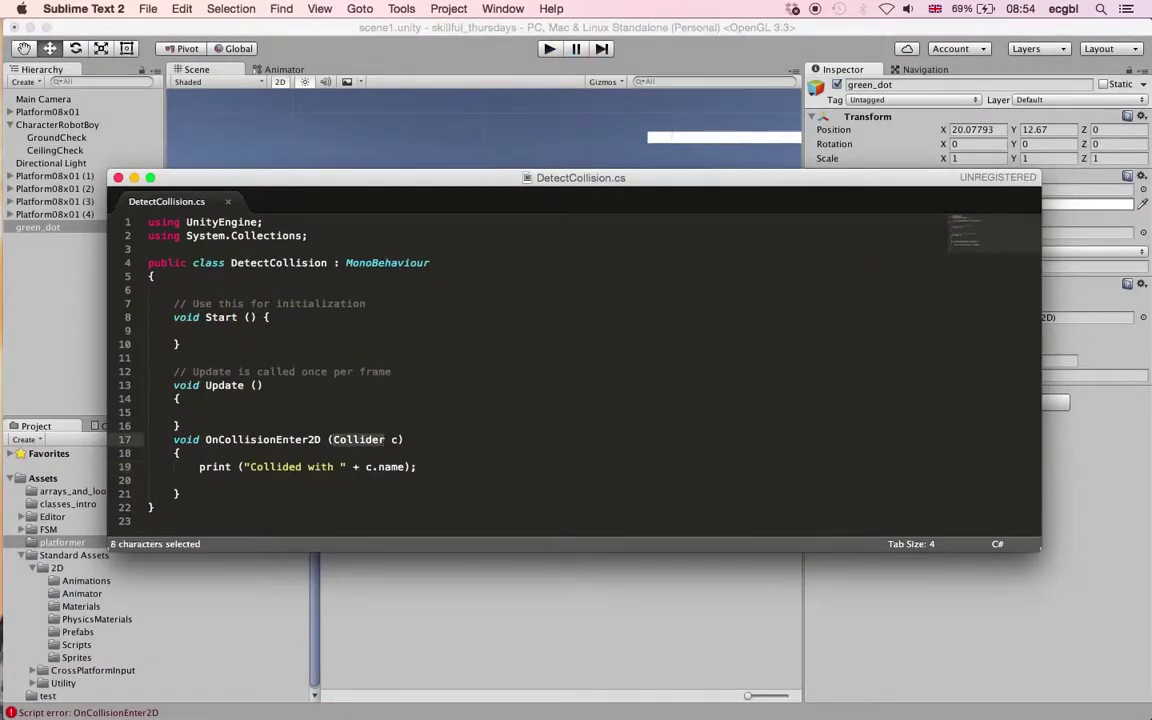
text(COllision)
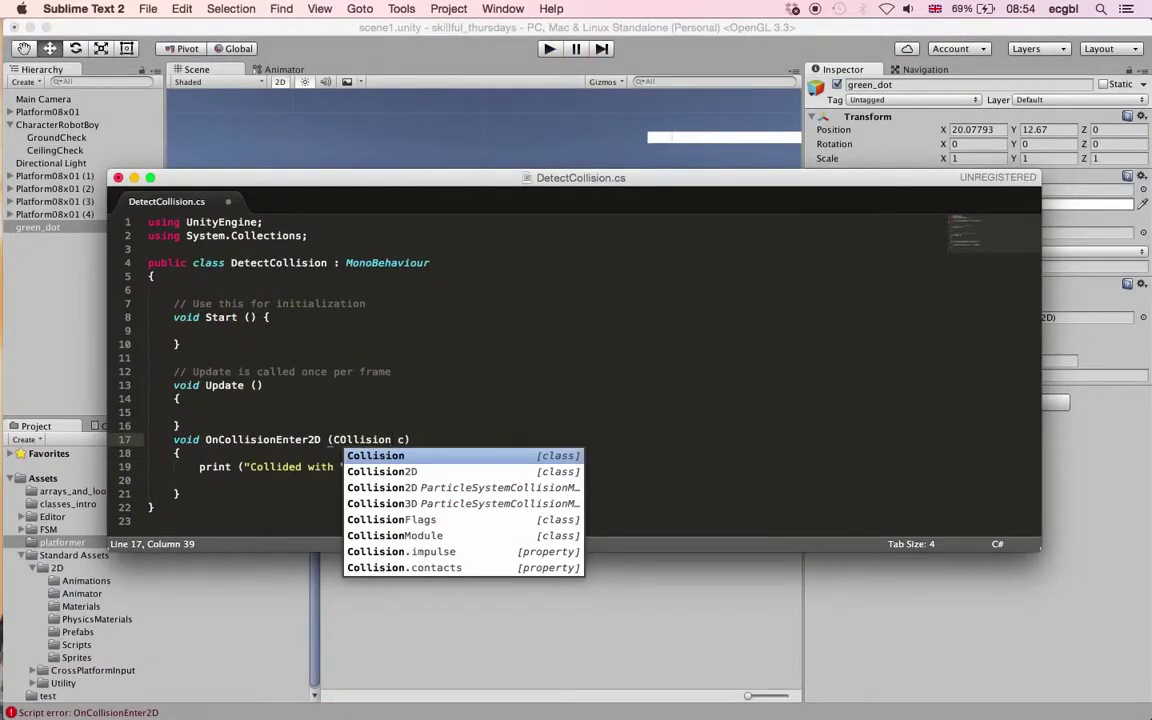
key(alt+shift+Left)
text(Collision2D)
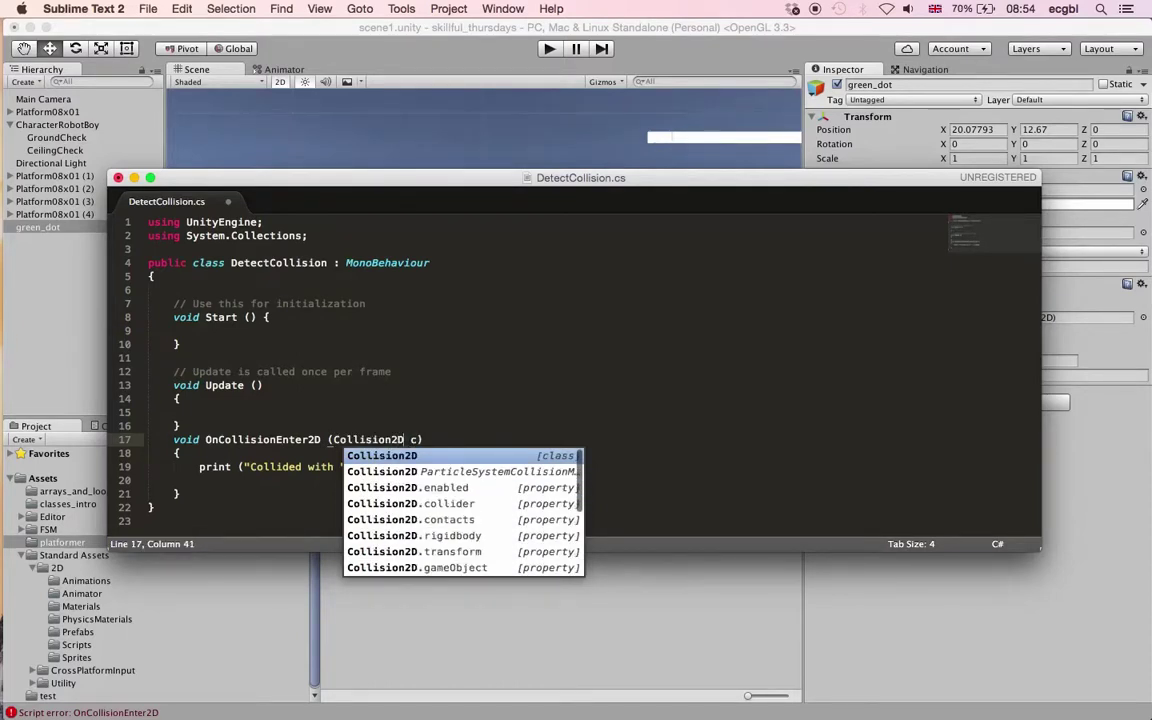
key(Return)
key(Right)
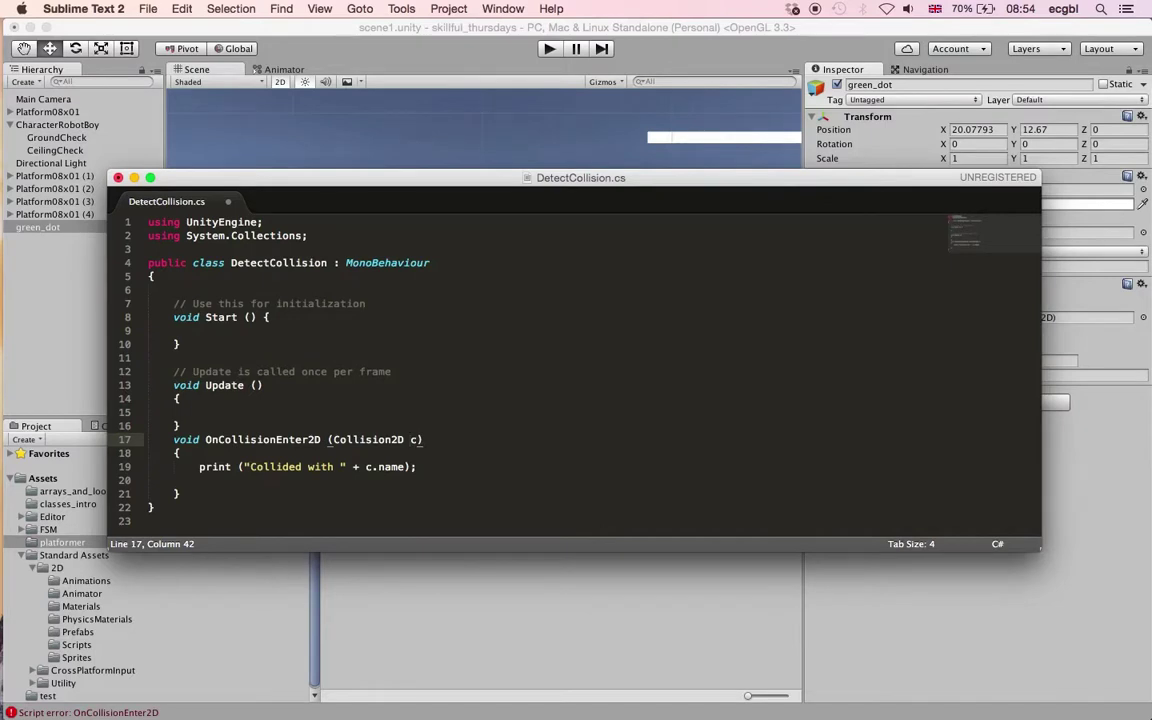
Change the print to use c.collider.name, save the script, and return to Unity
click(413, 466)
click(391, 466)
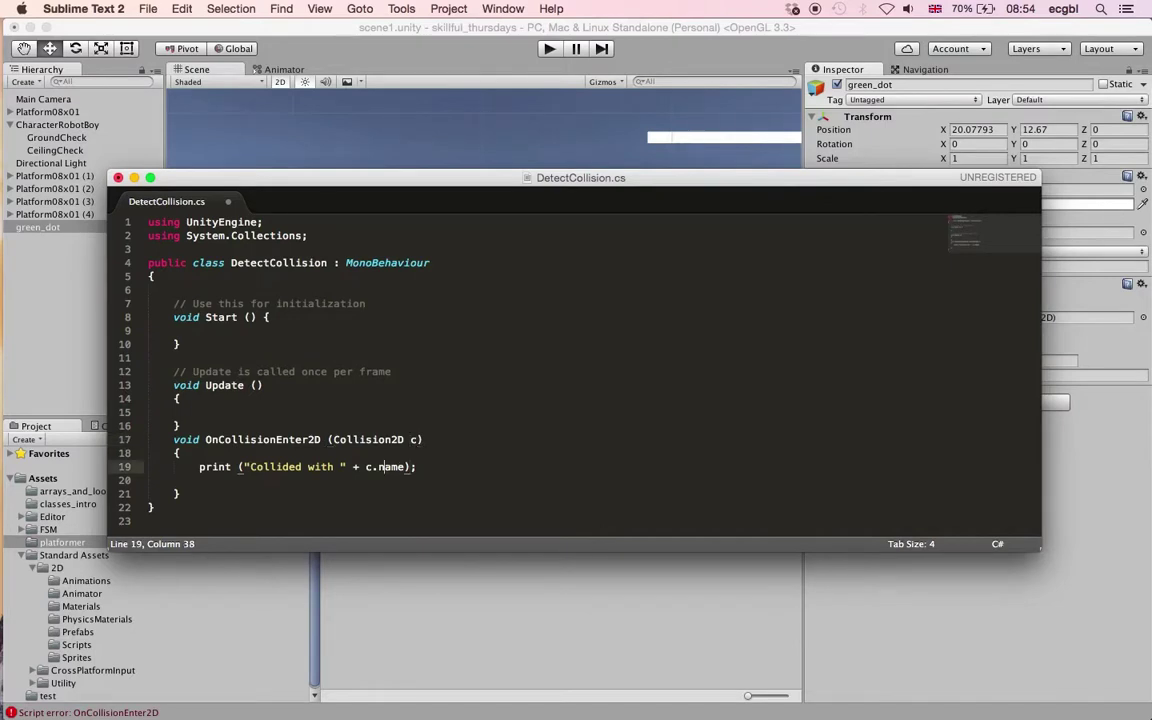
text(collider.)
key(super+s)
key(super+Tab)
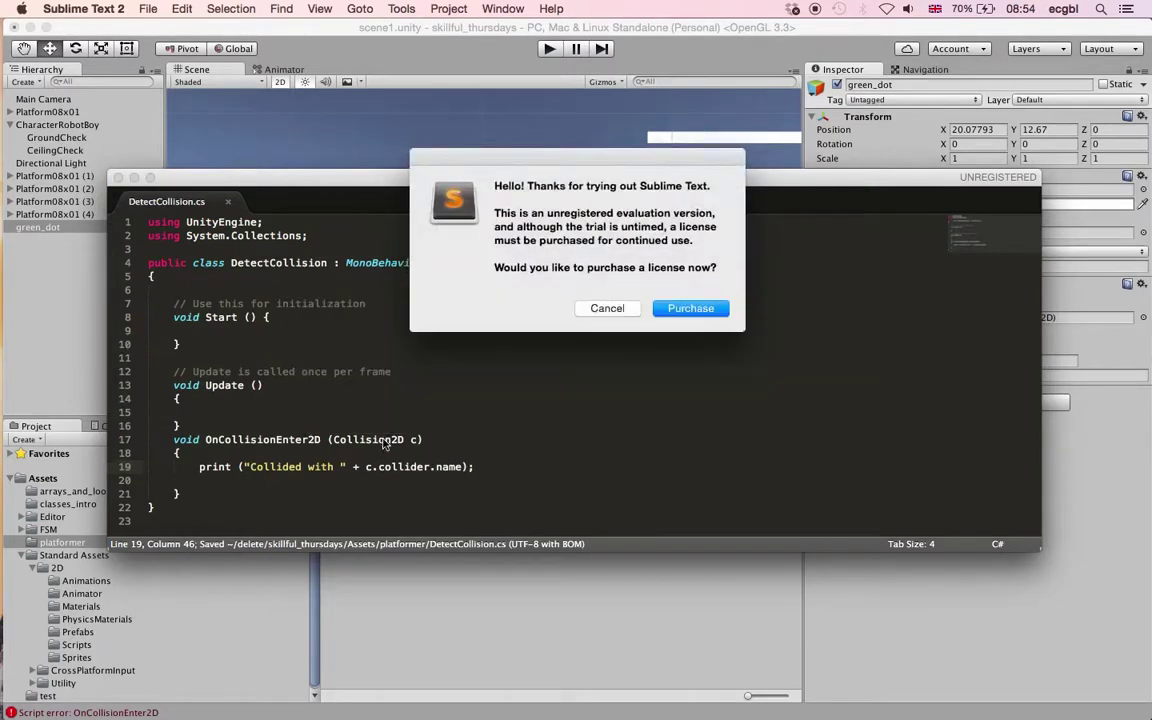
key(Escape)
key(super+Tab)
key(super+Tab)
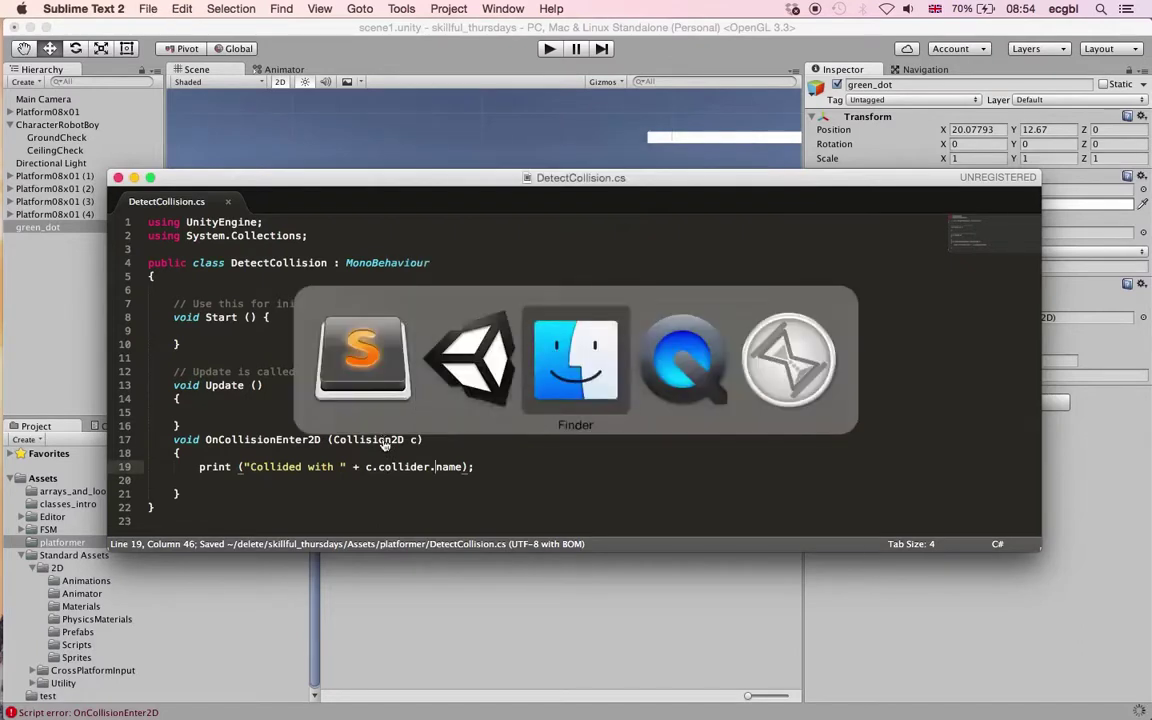
key(super+shift+Tab)
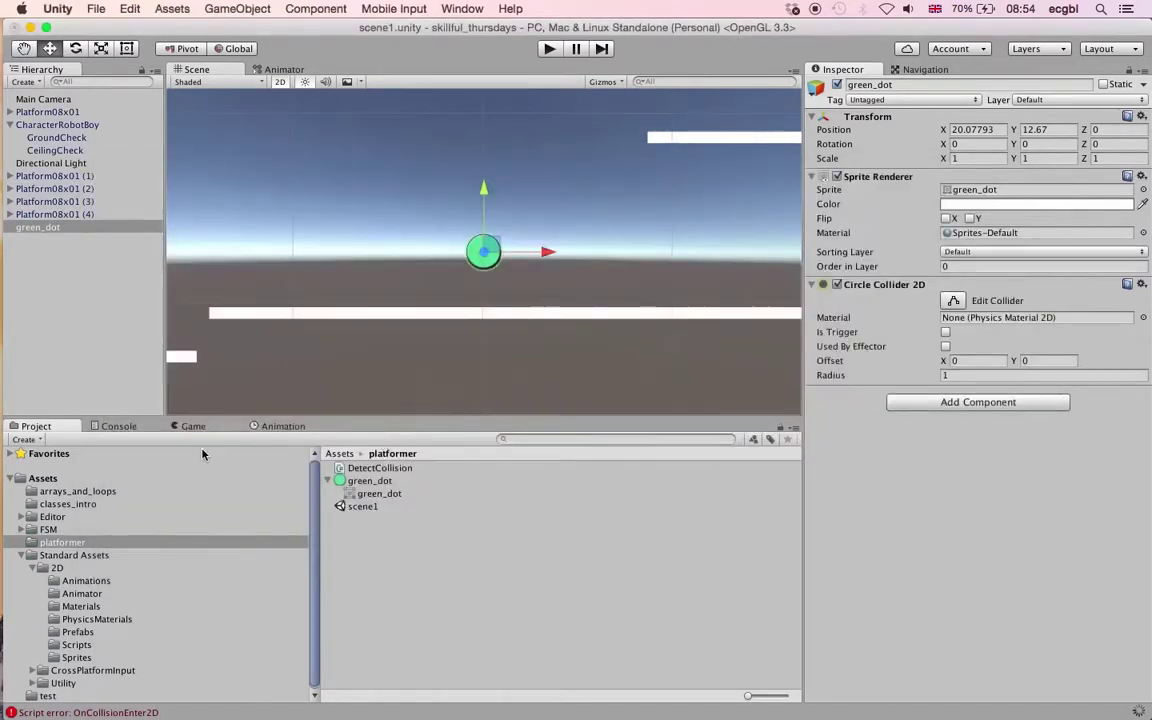
Clear the Console, play the game, and steer Robot Boy into the green dot before stopping
click(116, 427)
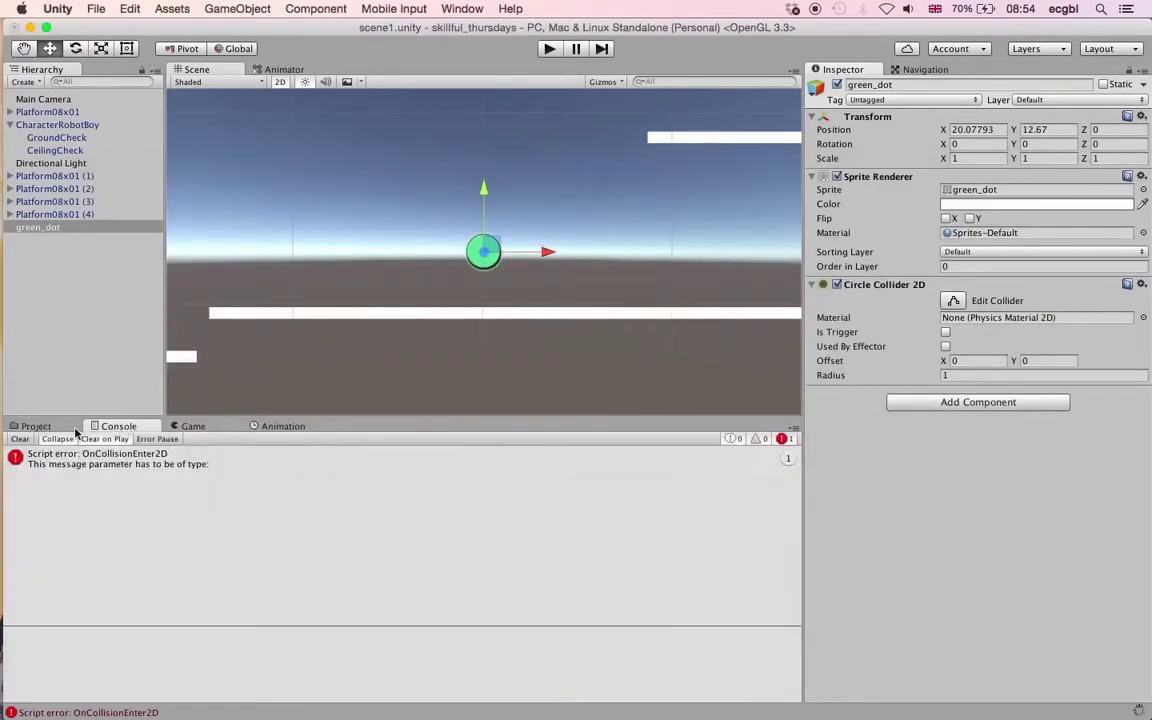
click(20, 441)
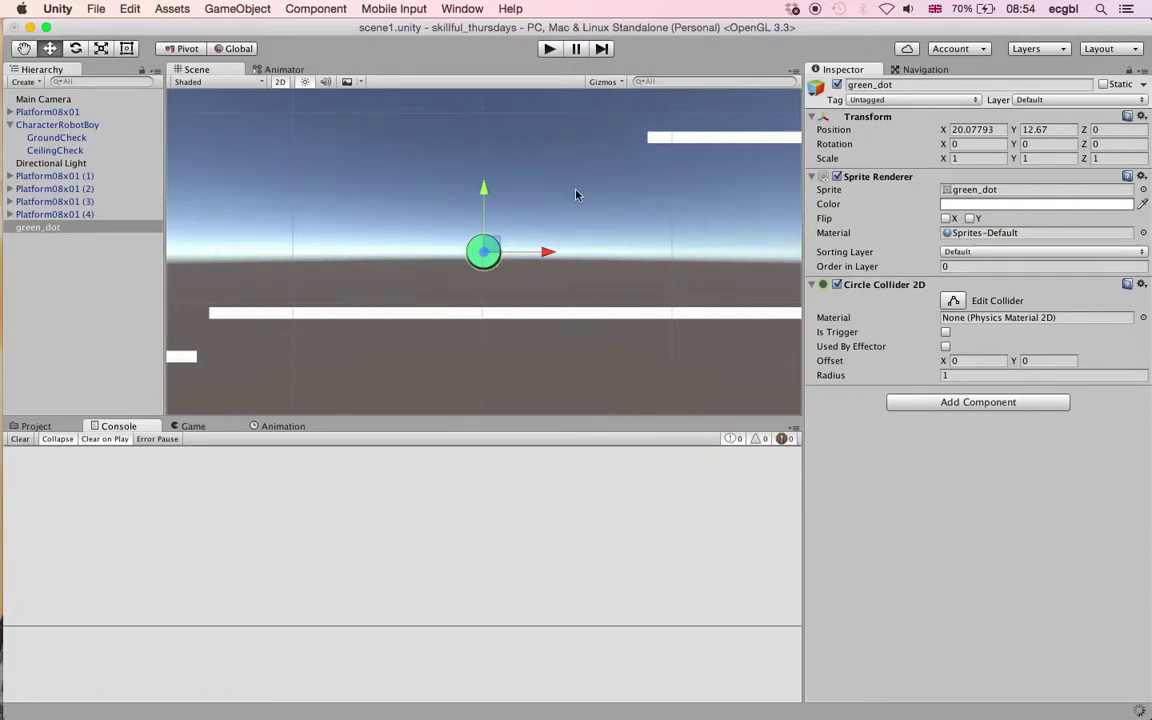
click(549, 49)
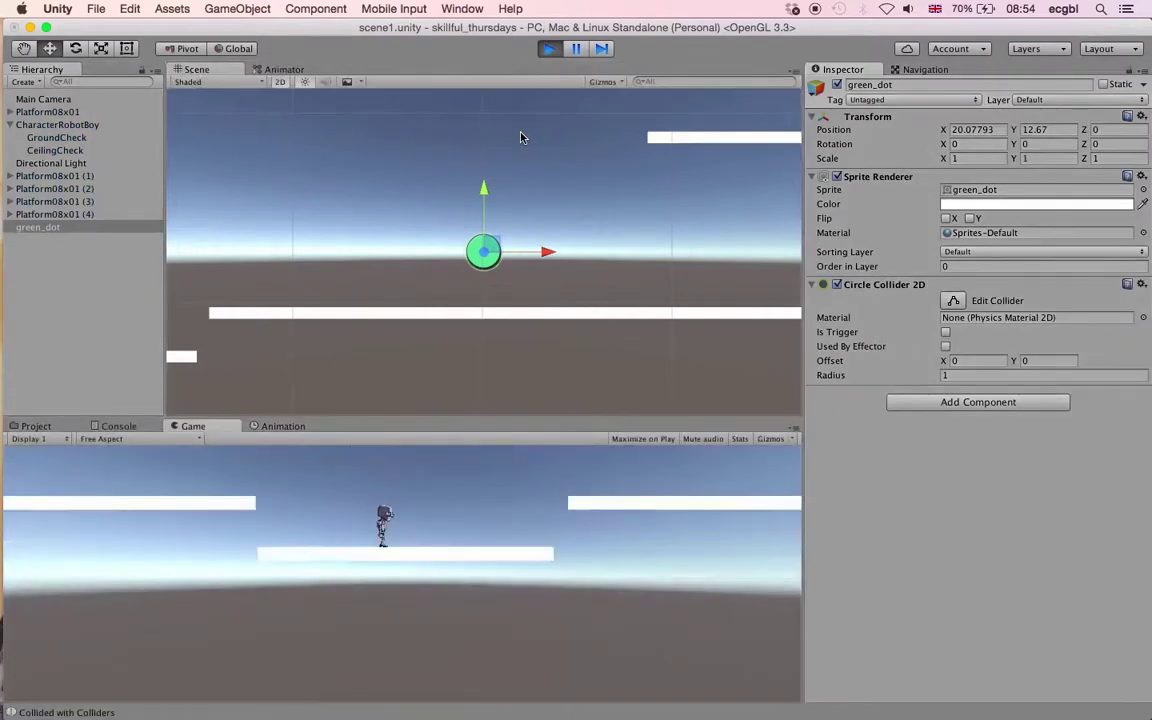
key(Right)
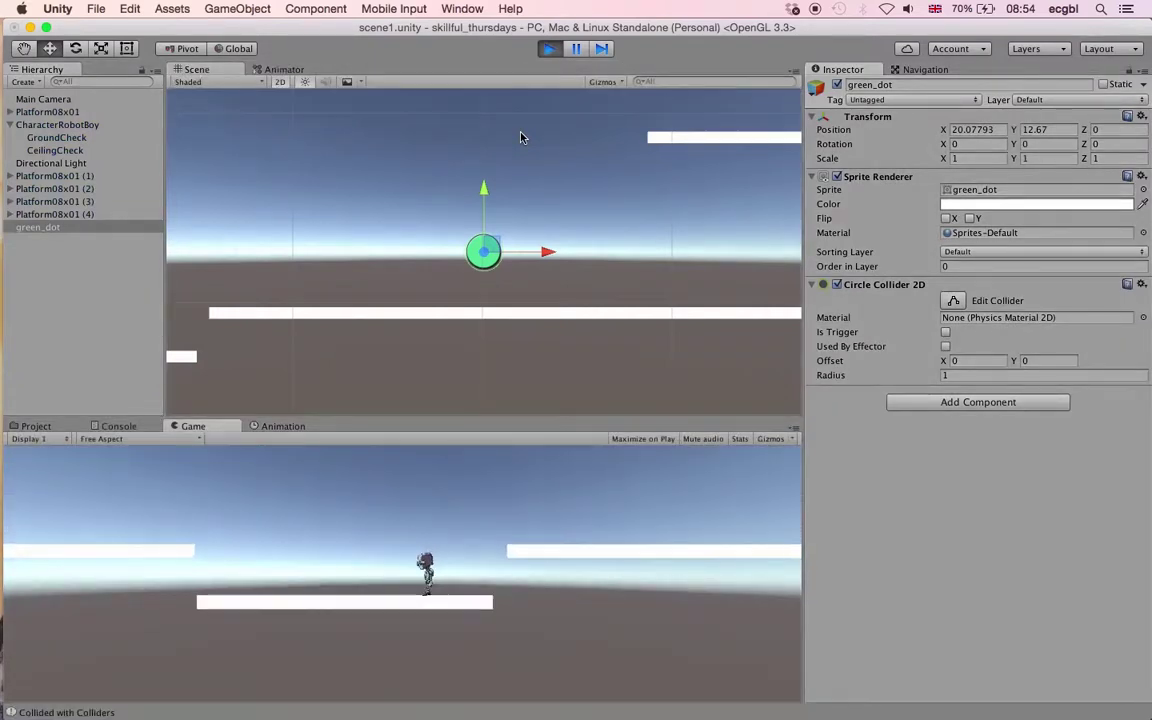
key(Right)
key(space)
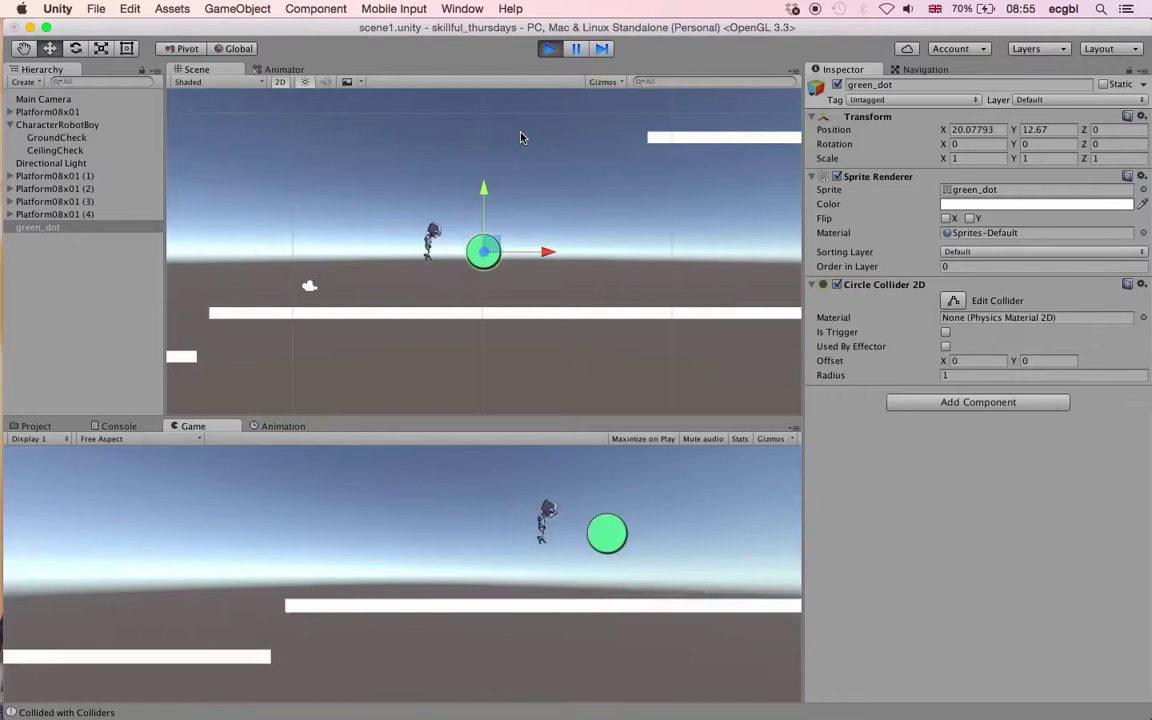
key(Right)
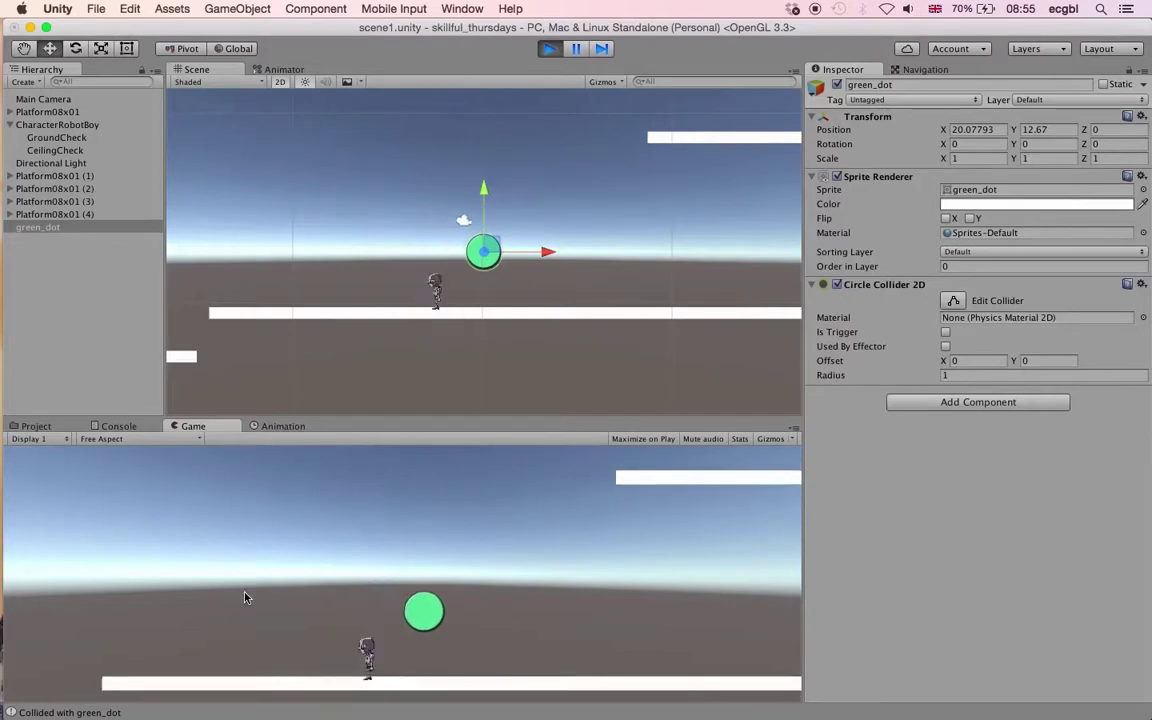
key(super+p)
key(super+Tab)
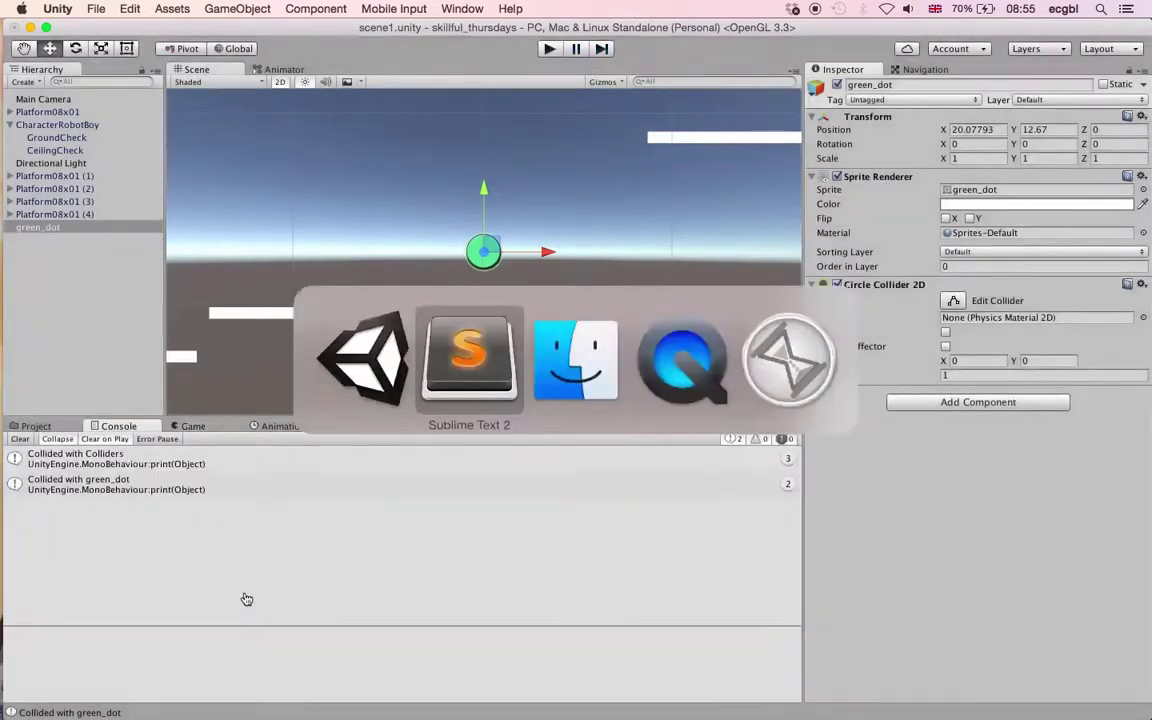
Add a line: if c.collider.gameObject.name == "gren_dot", Destroy (c.collider.gameObject)
key(Return)
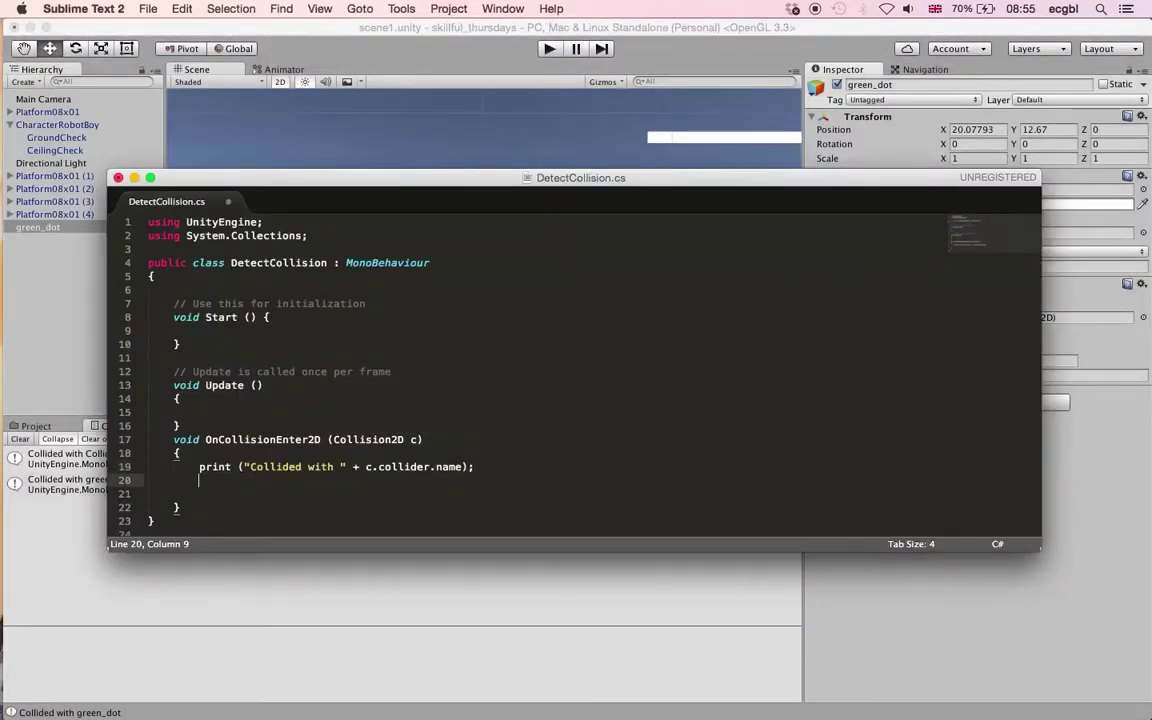
text(if (c.collider)
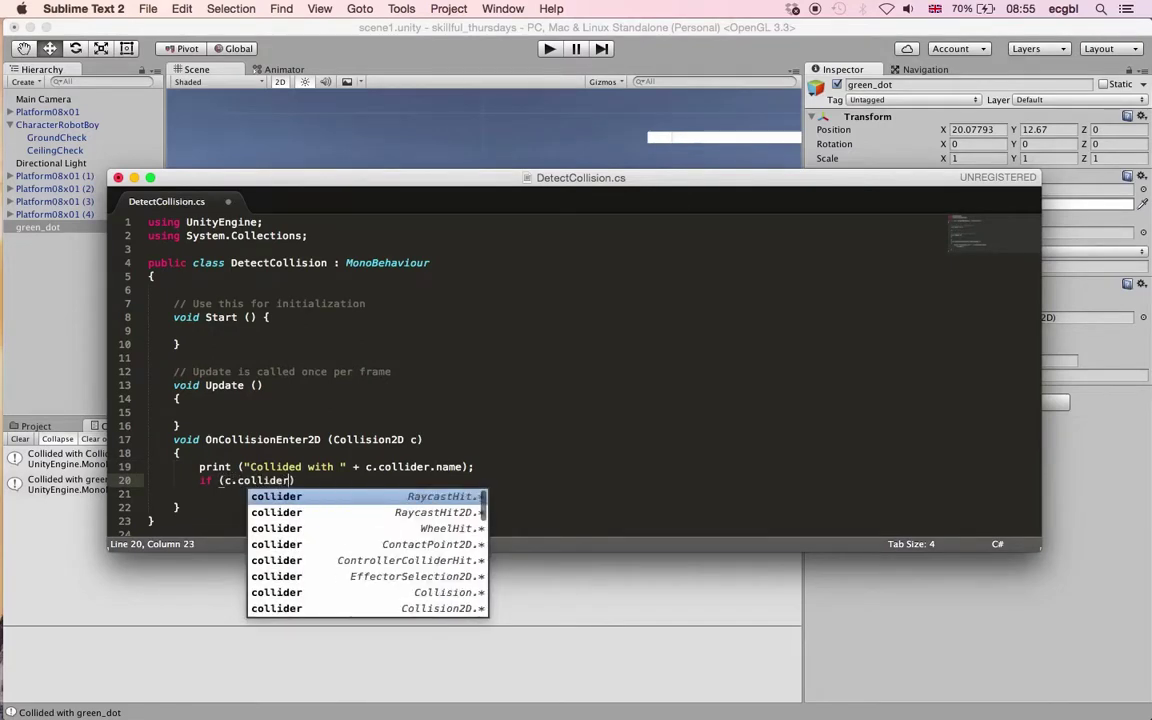
text(.gameObject)
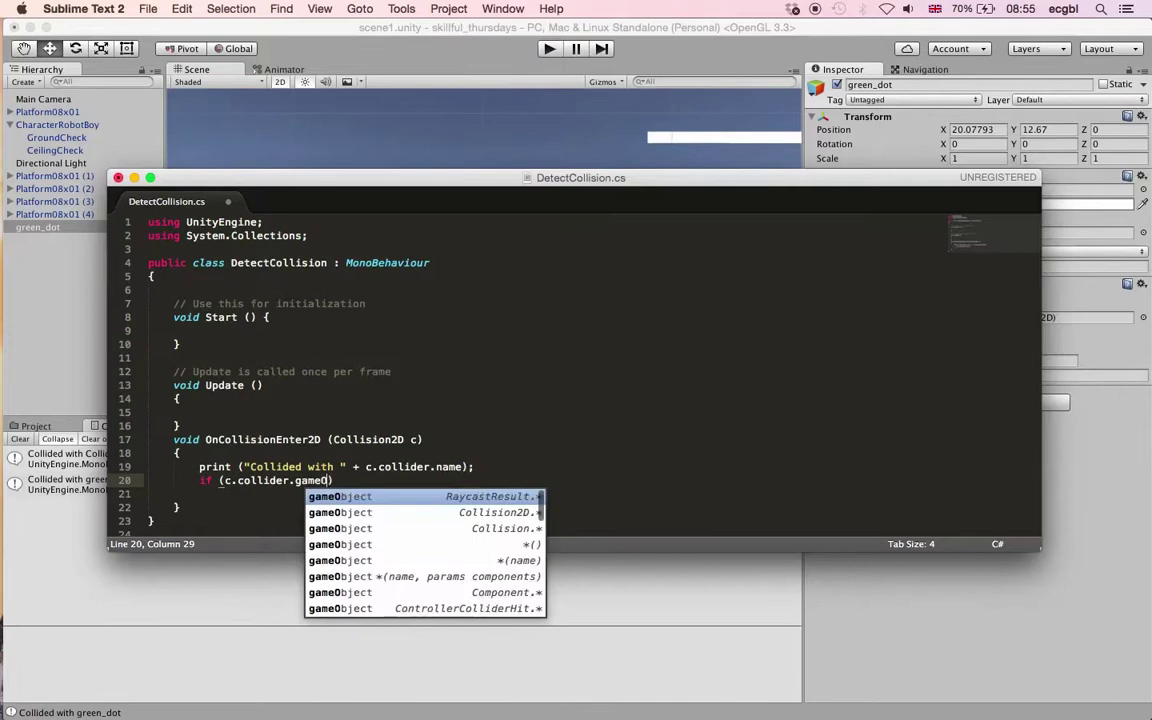
text(.name == )
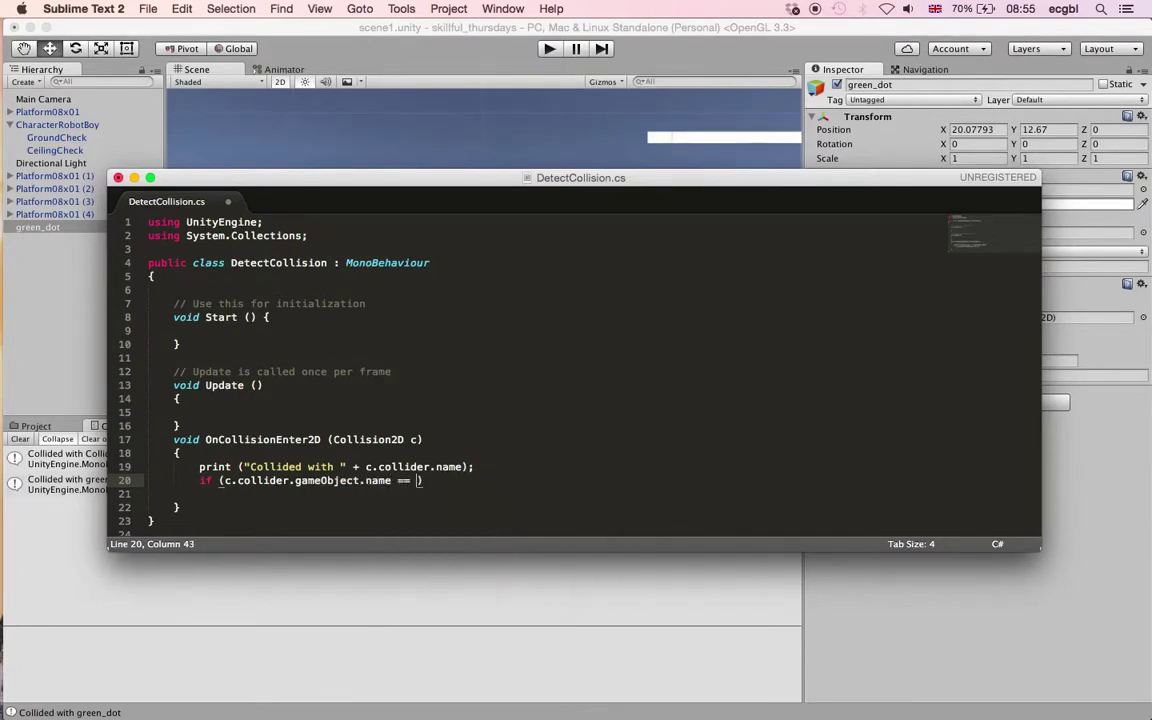
text("gren_dot") Destrot)
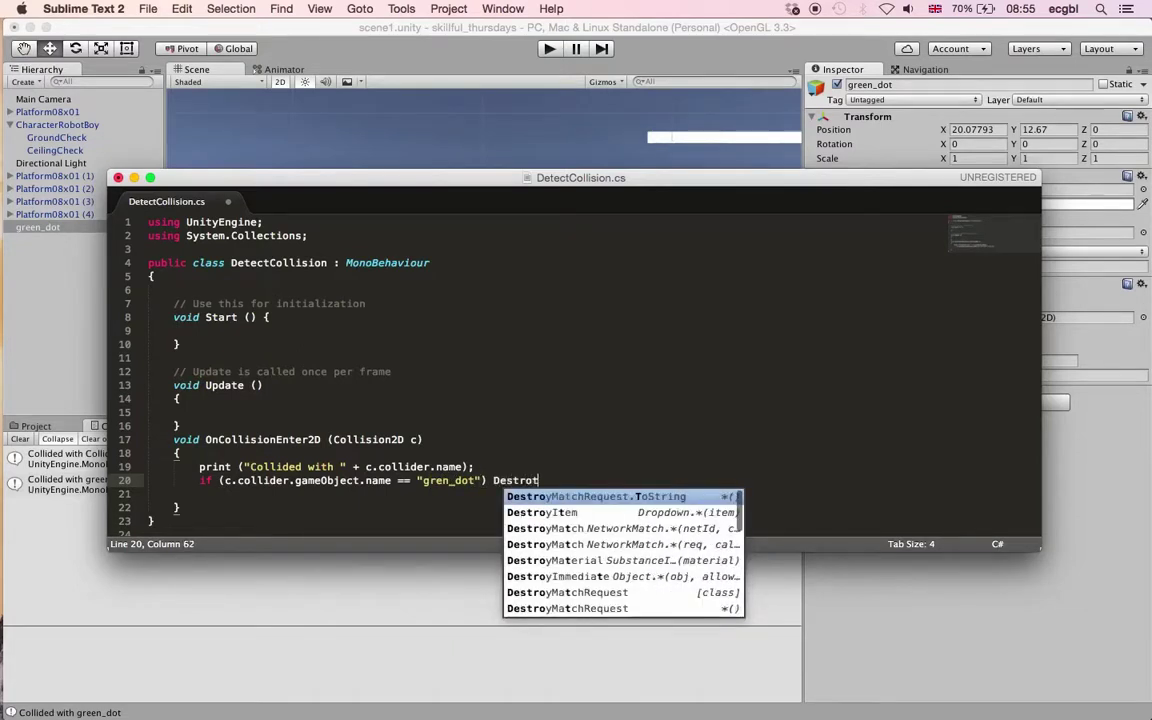
key(BackSpace)
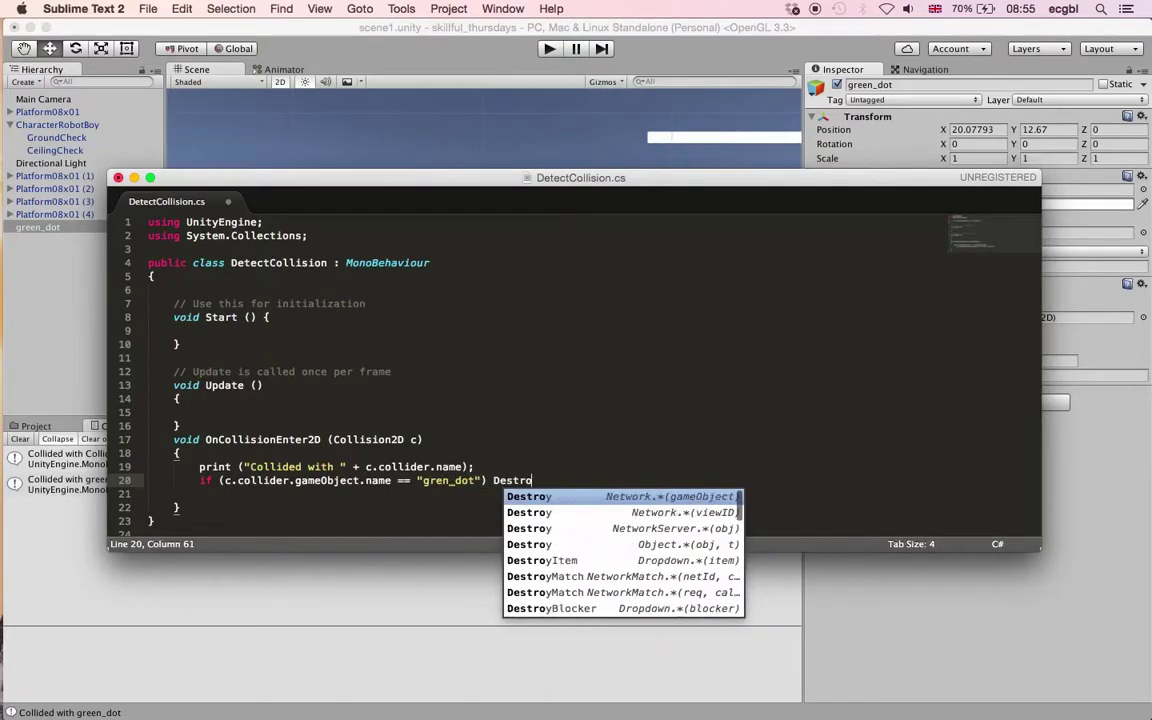
text(y ())
key(alt+Left)
key(alt+Left)
key(alt+Left)
key(alt+Left)
key(alt+Left)
key(alt+Left)
key(alt+Left)
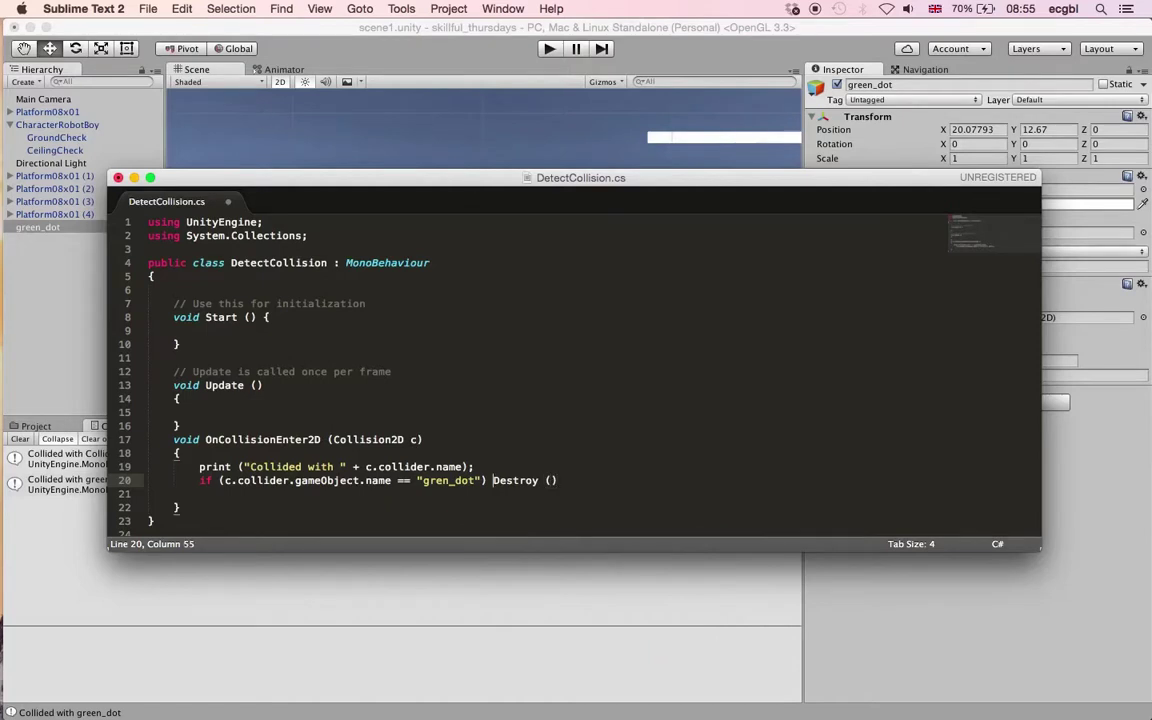
key(alt+Left)
key(alt+Left)
key(shift+alt+Right)
key(shift+alt+Right)
key(shift+alt+Right)
key(super+c)
key(super+Right)
key(super+v)
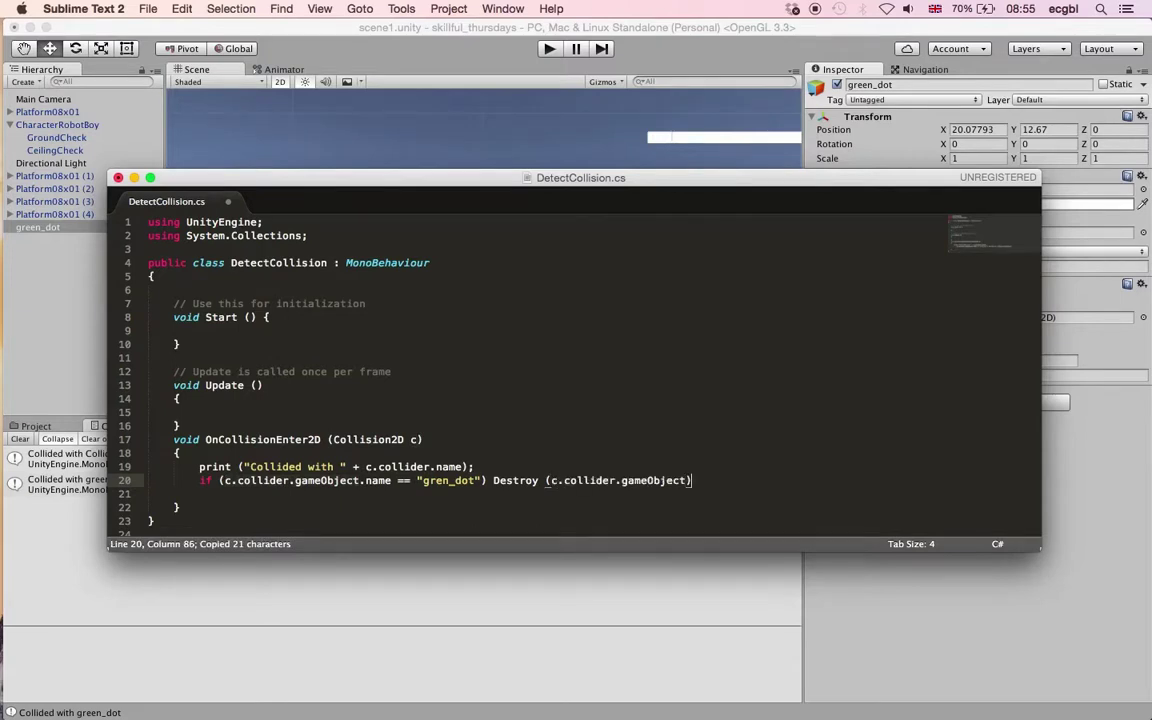
Wrap the Destroy call in curly braces beneath the if condition
key(alt+Left)
key(alt+Left)
key(alt+Left)
key(alt+Left)
key(alt+Left)
key(alt+Left)
key(Right)
key(Right)
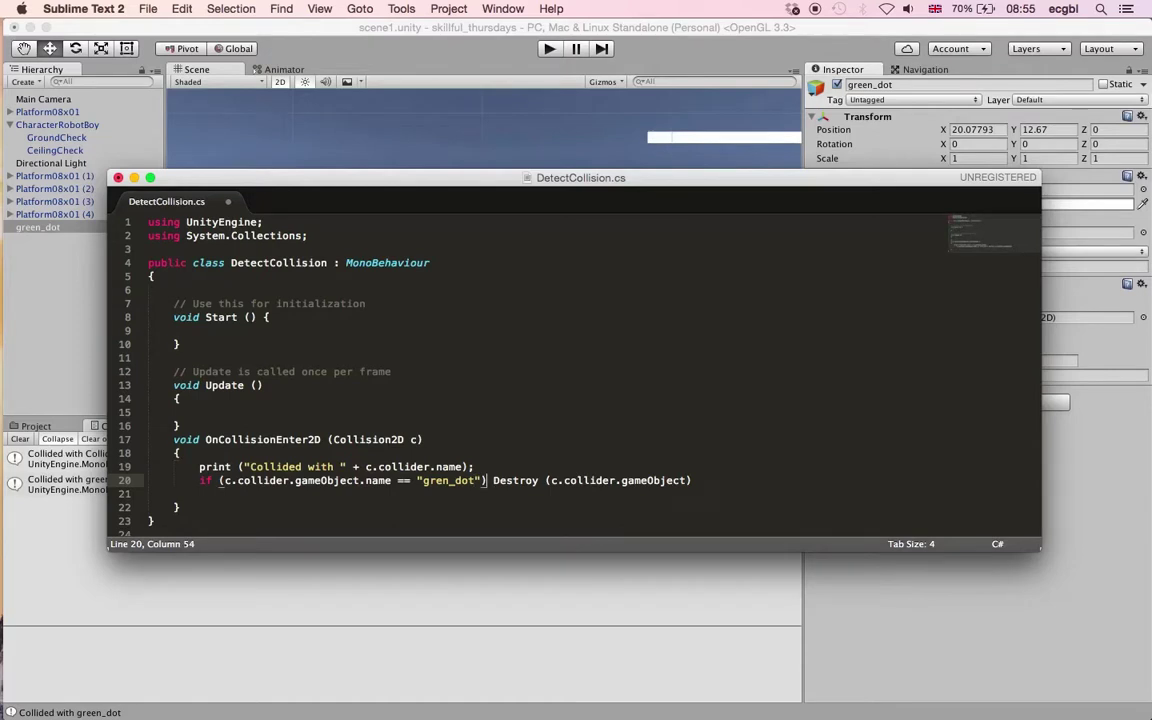
key(Return)
text({)
key(Return)
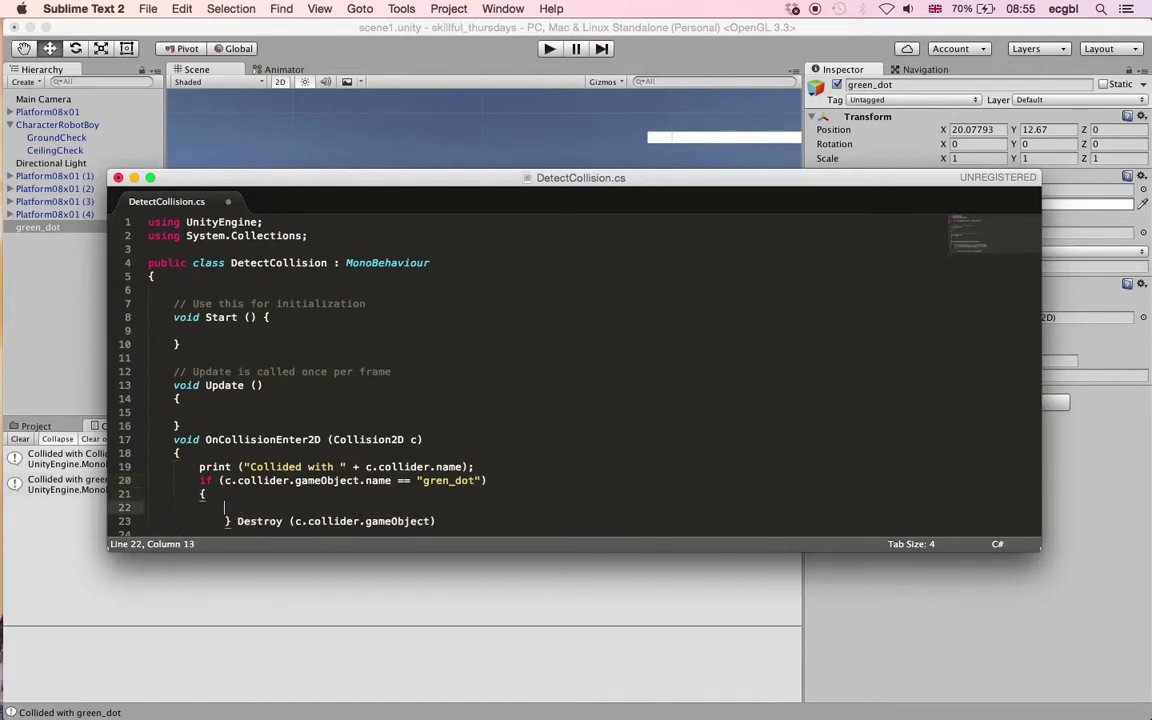
key(Down)
key(shift+End)
key(super+x)
key(Up)
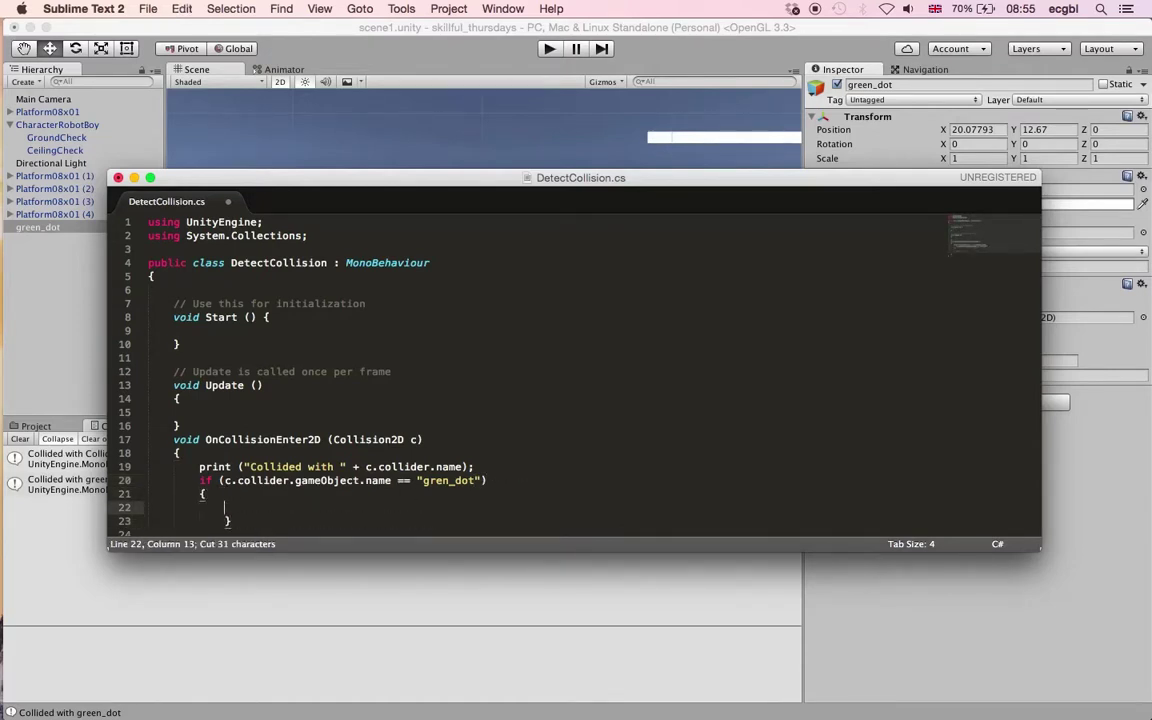
key(super+v)
key(Down)
key(Left)
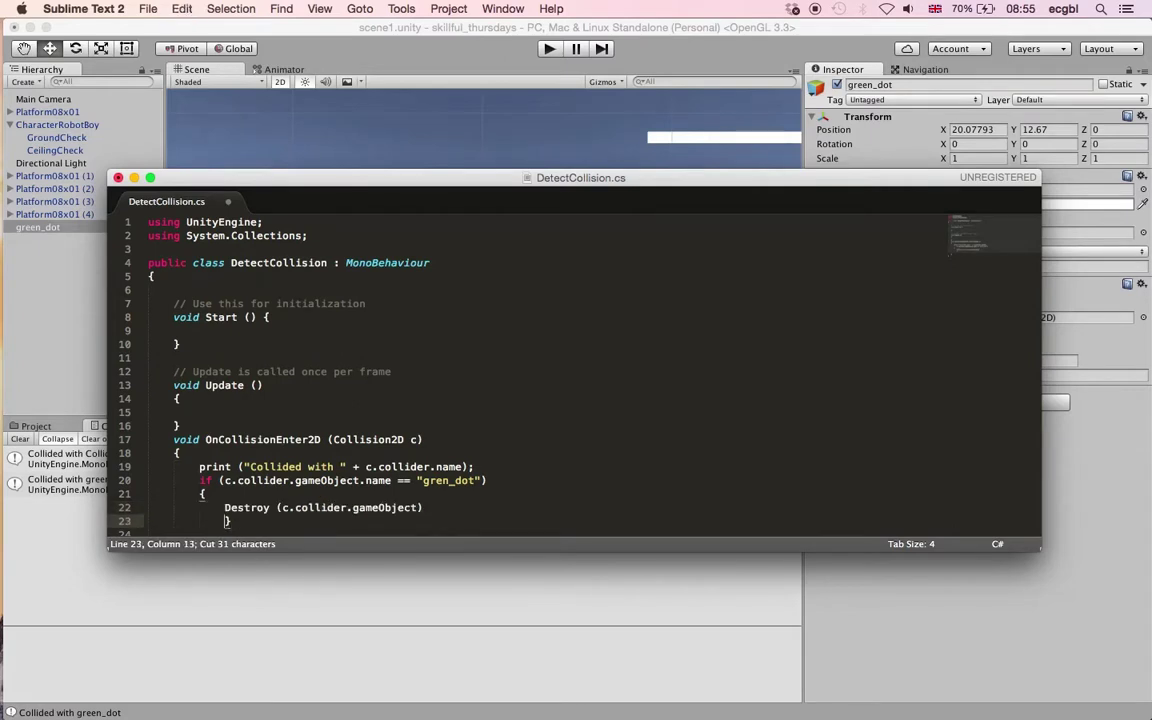
key(BackSpace)
key(super+Up)
key(Down)
key(Down)
key(Down)
key(Down)
key(Down)
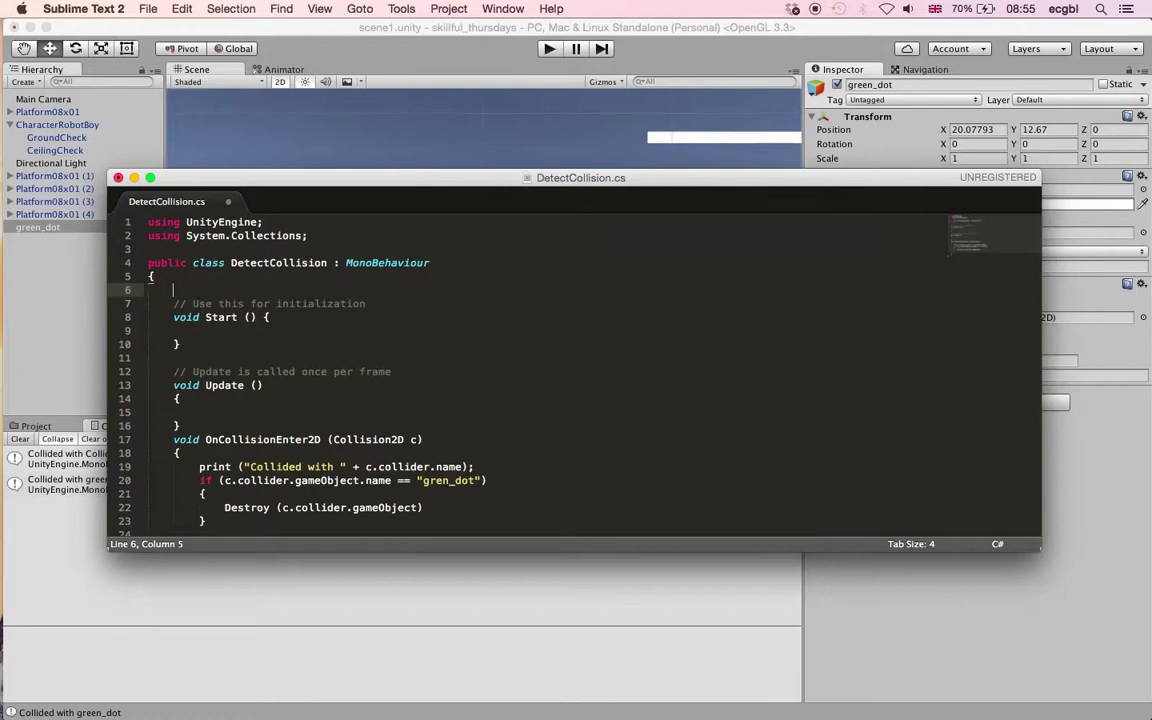
Declare an int score field and set score = 0 inside Start
text(int sc)
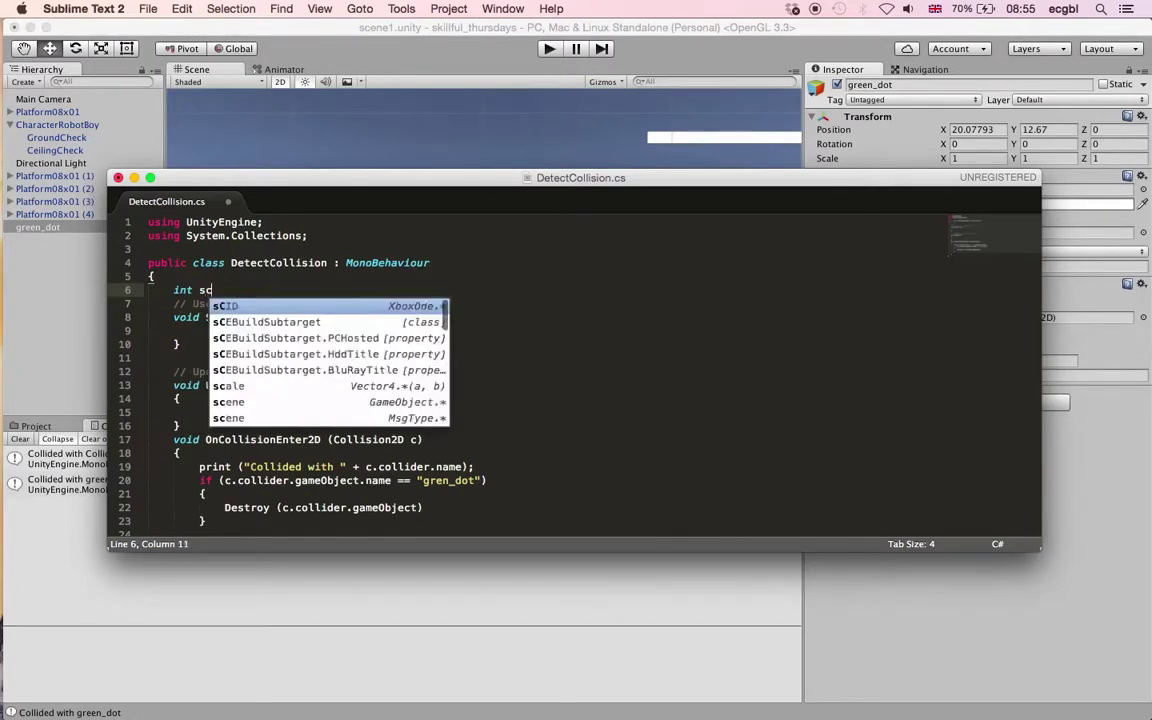
text(ore;)
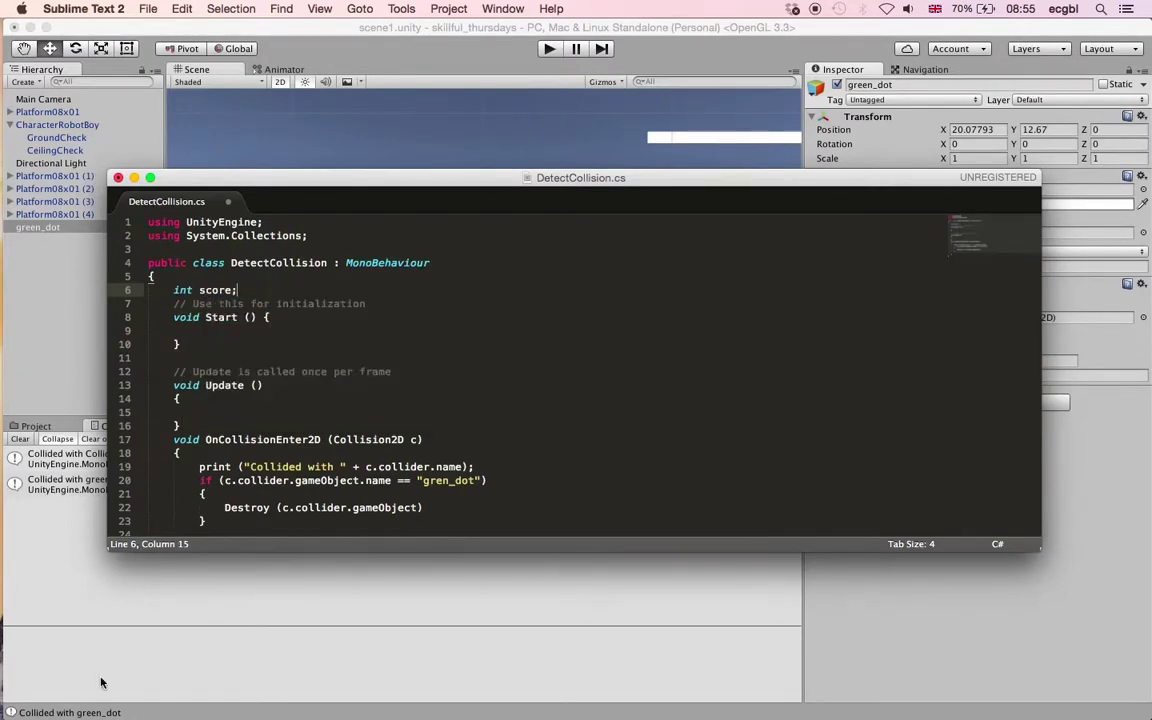
click(263, 317)
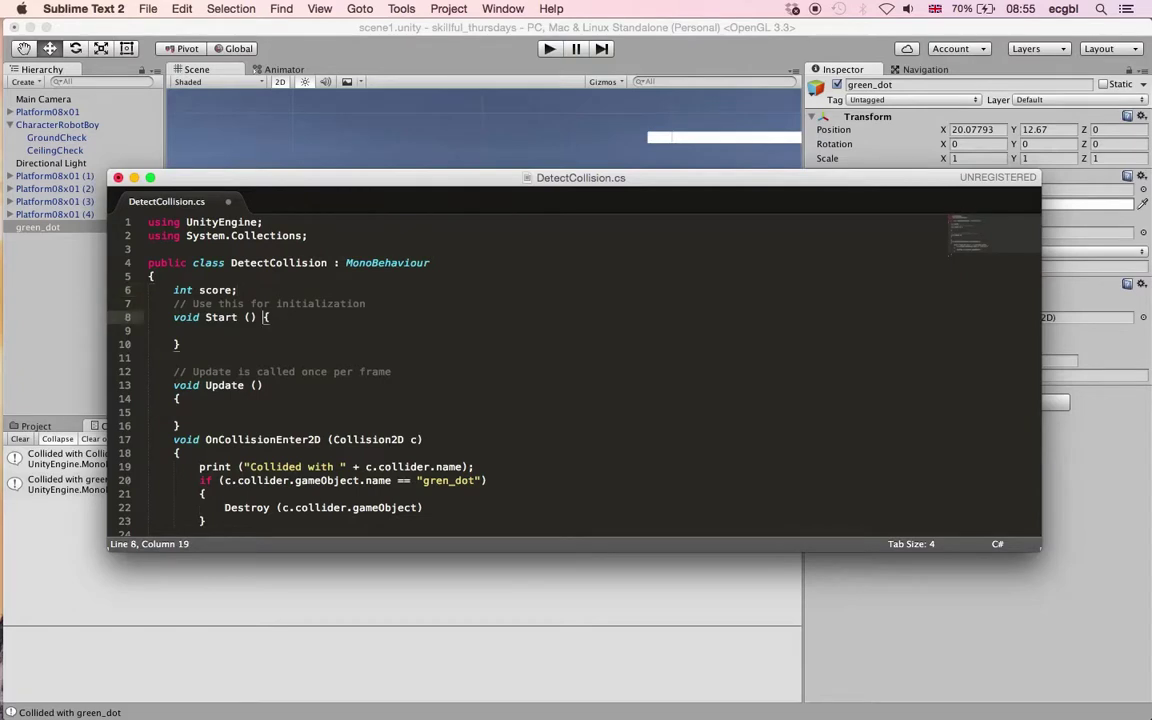
key(Return)
key(Down)
key(Tab)
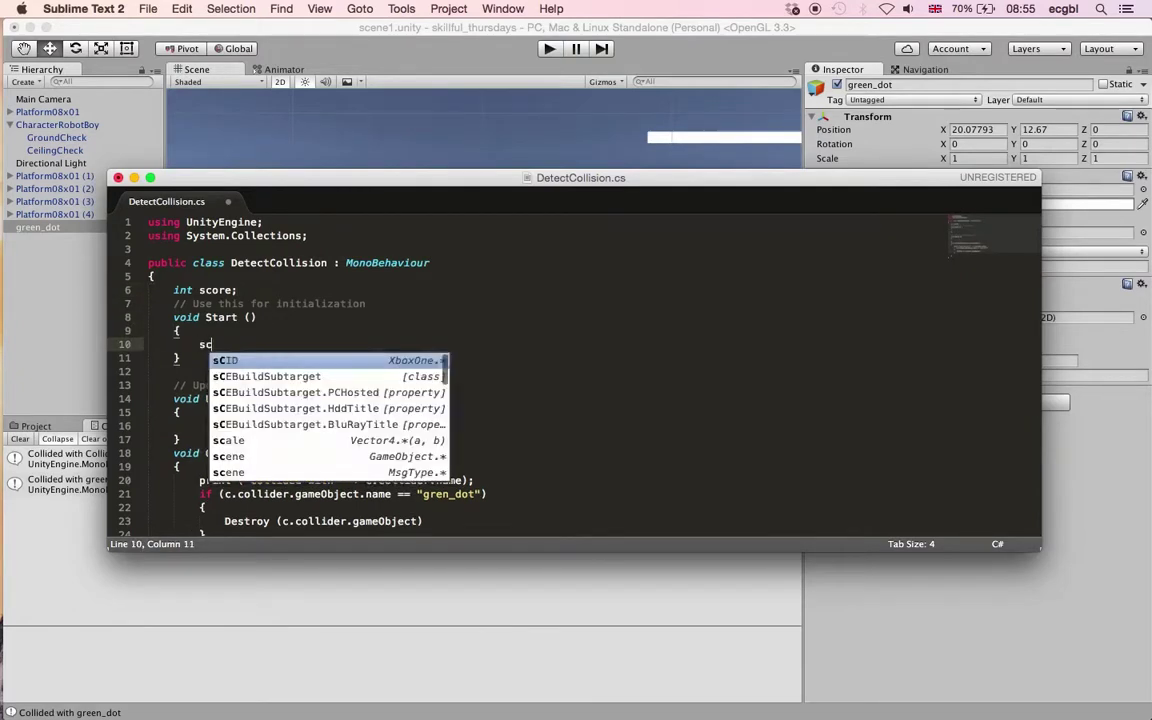
text(ore = 0;)
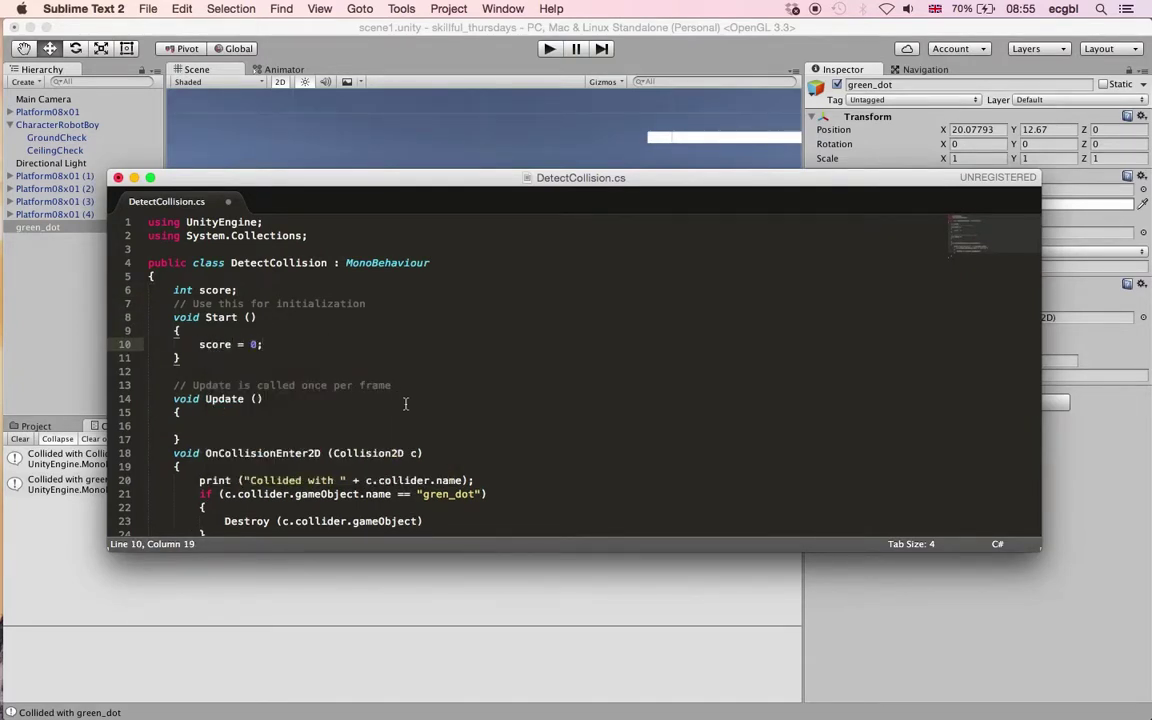
End the Destroy statement with a semicolon and add score++ beneath it
scroll(405, 403, down, 3)
click(439, 465)
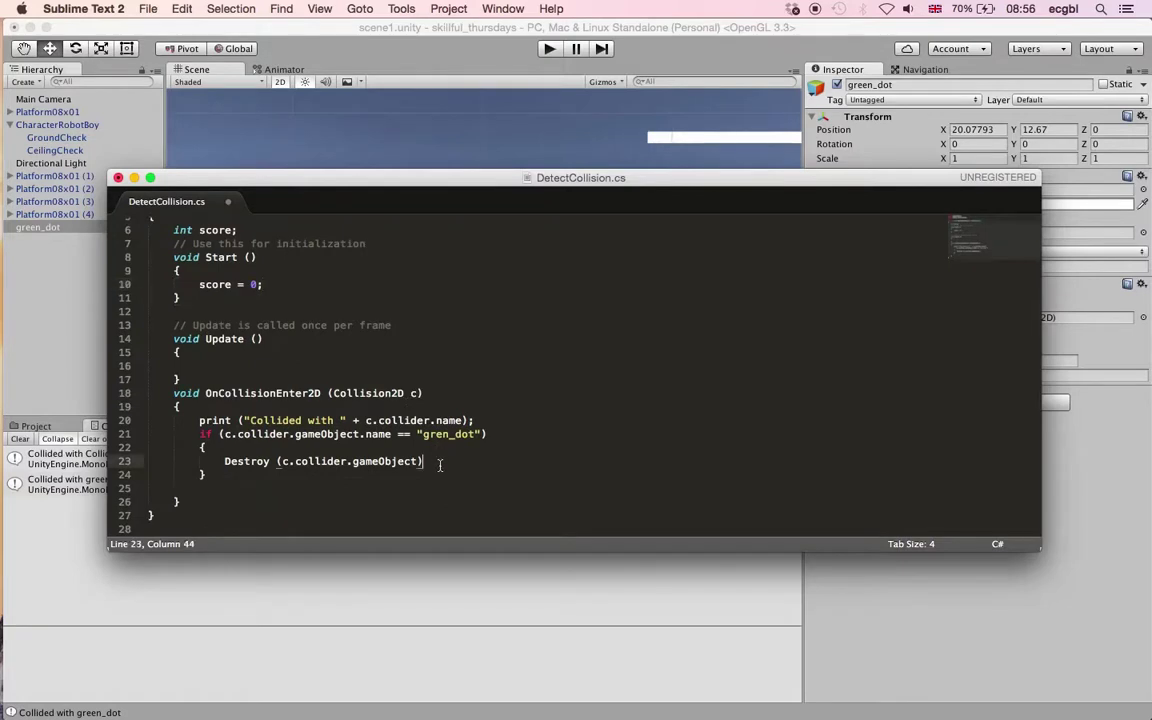
text(;)
key(Return)
text(score++)
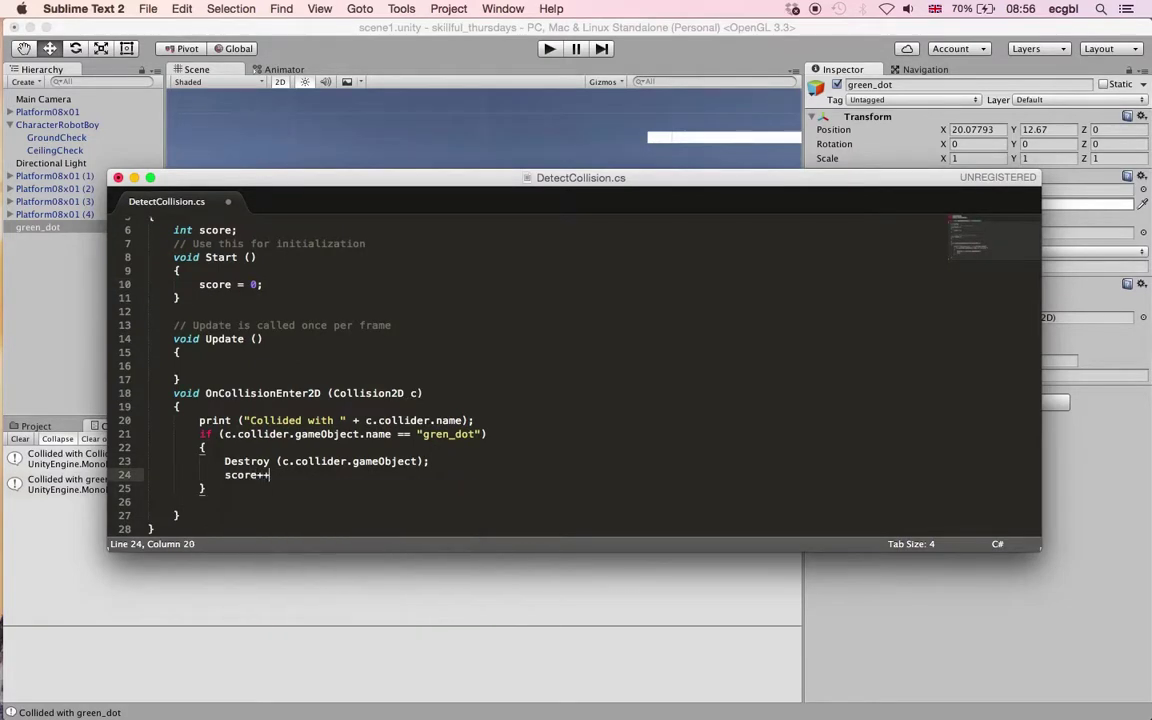
scroll(520, 370, down, 1)
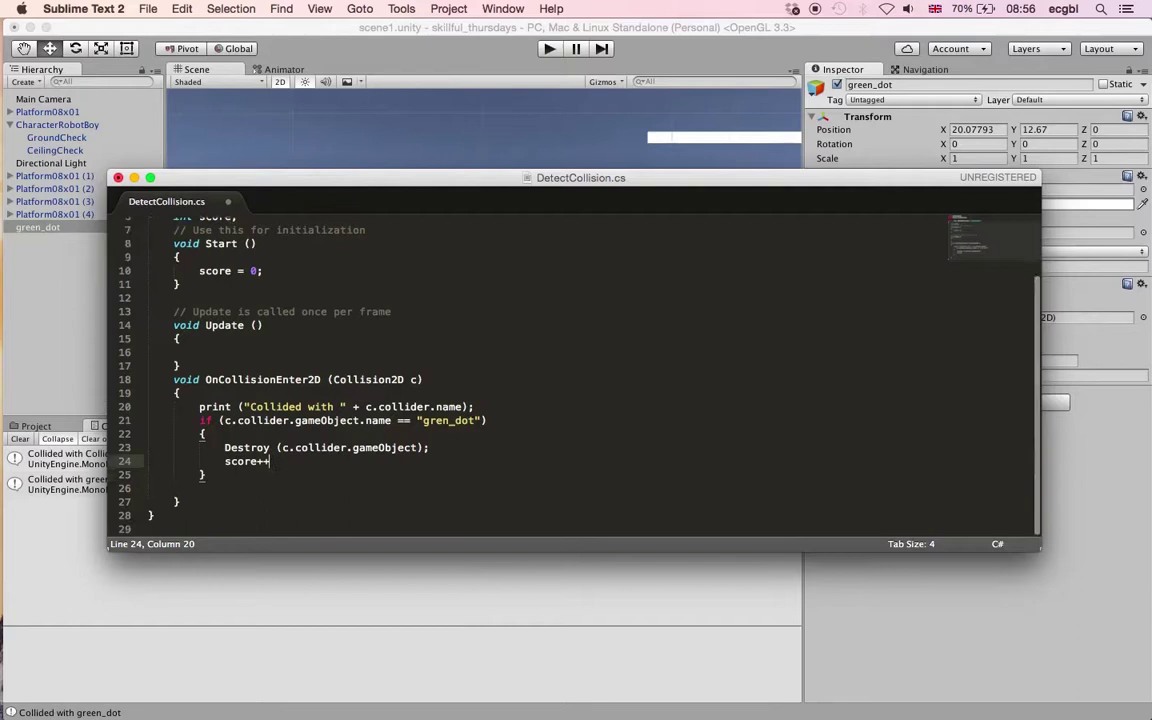
click(298, 352)
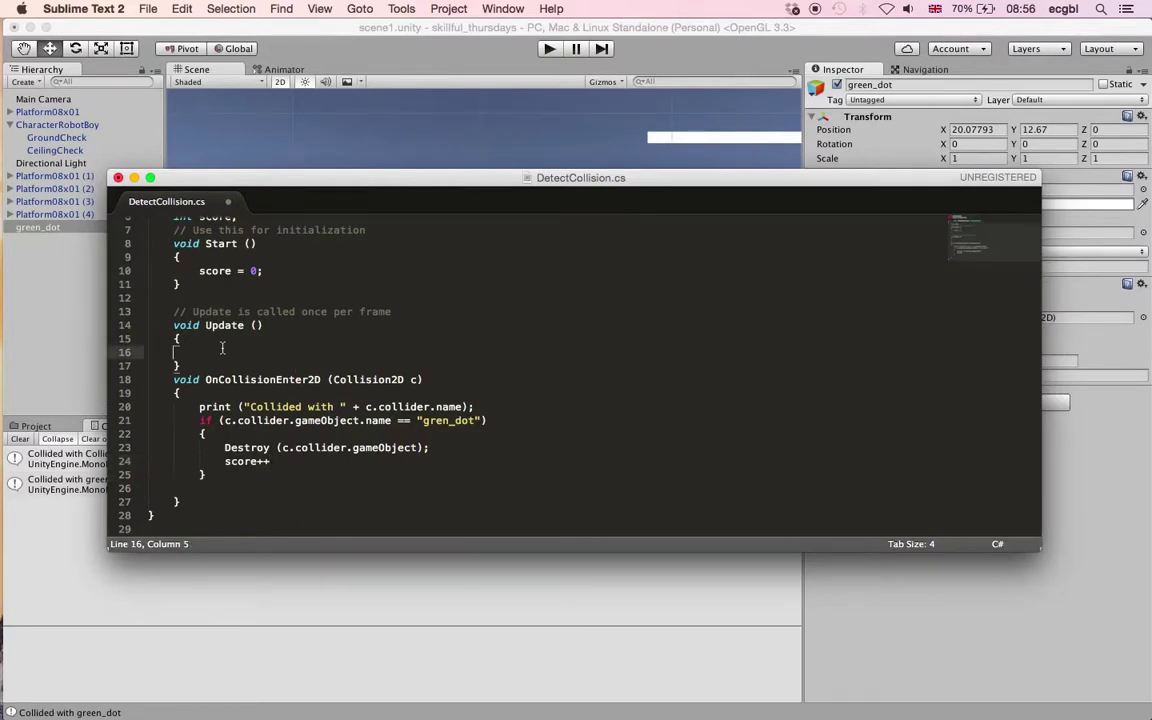
key(Tab)
Print "score="+score after score++, save the script, and return to Unity
click(290, 461)
text(;)
key(Return)
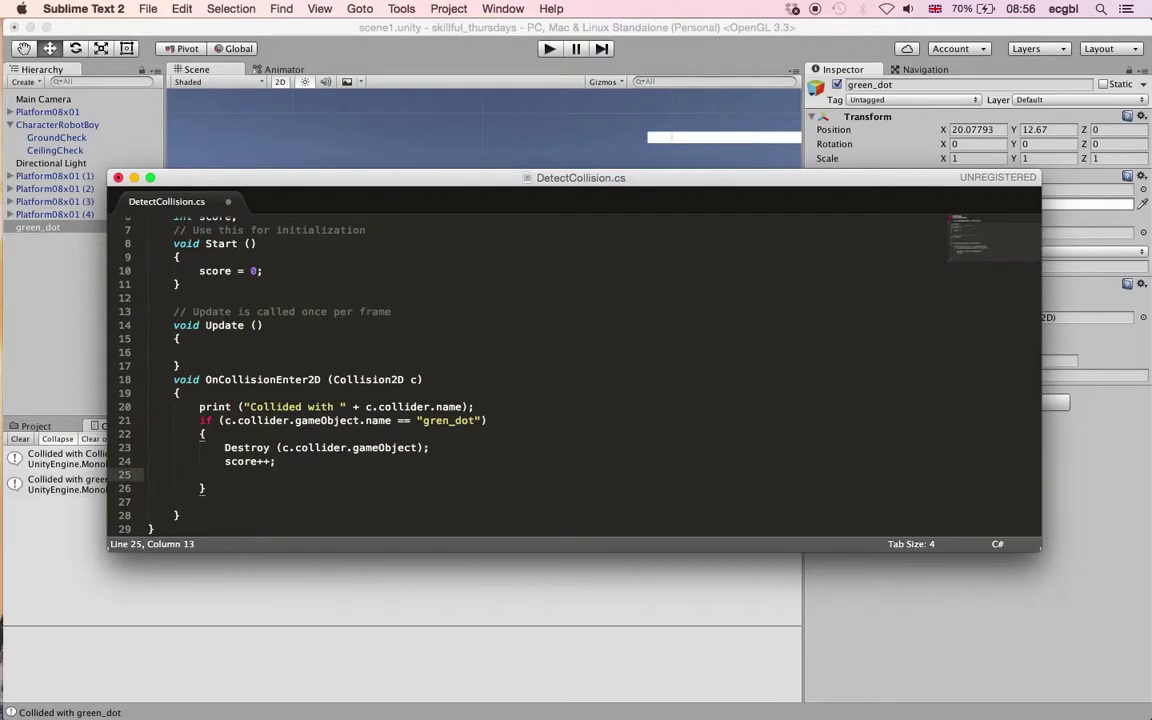
text(print("")
key(Left)
text(score)
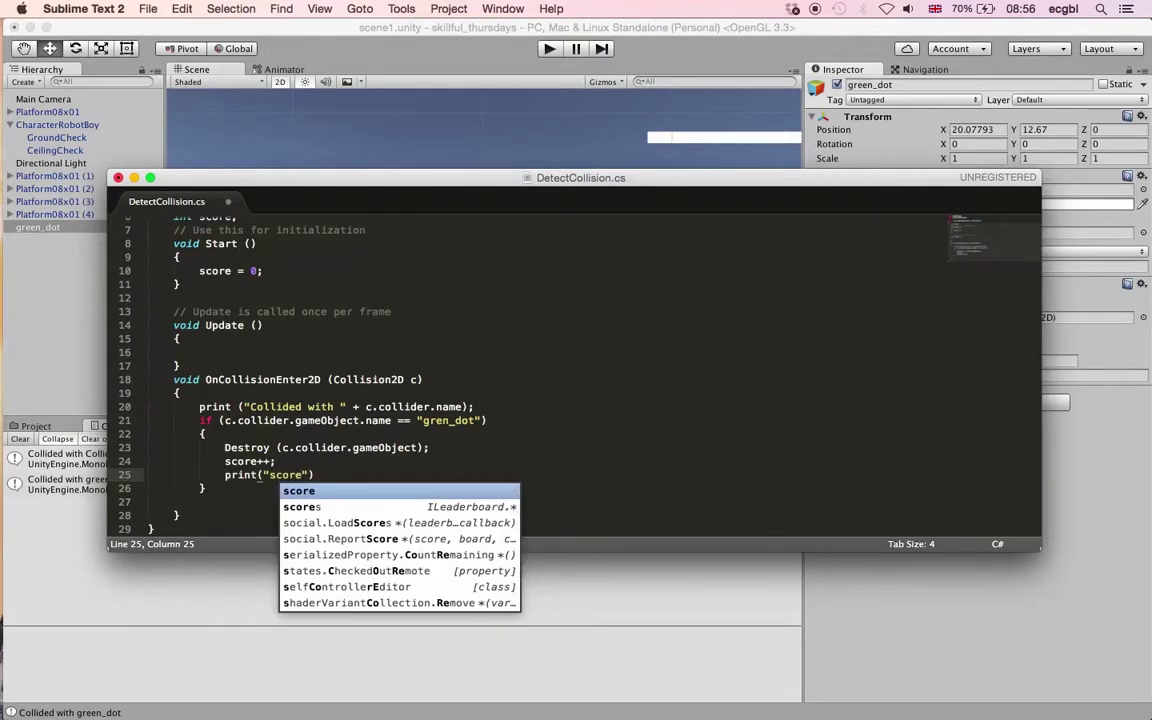
text(=")
text(+score))
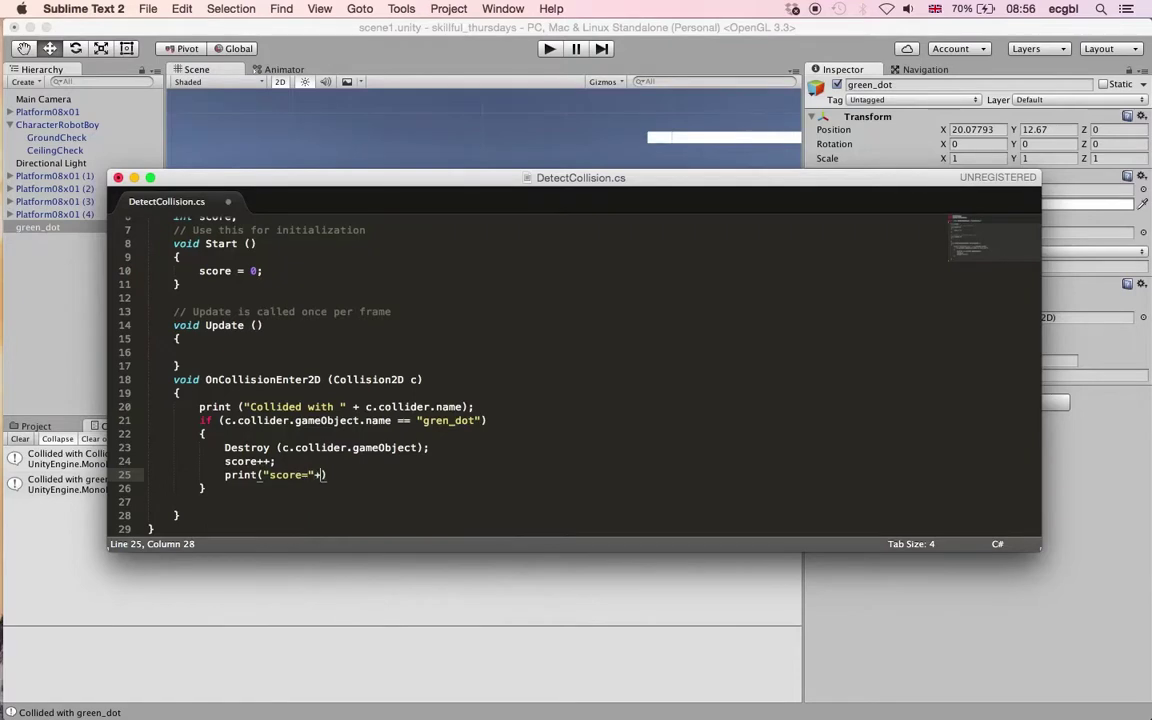
text(;)
key(super+s)
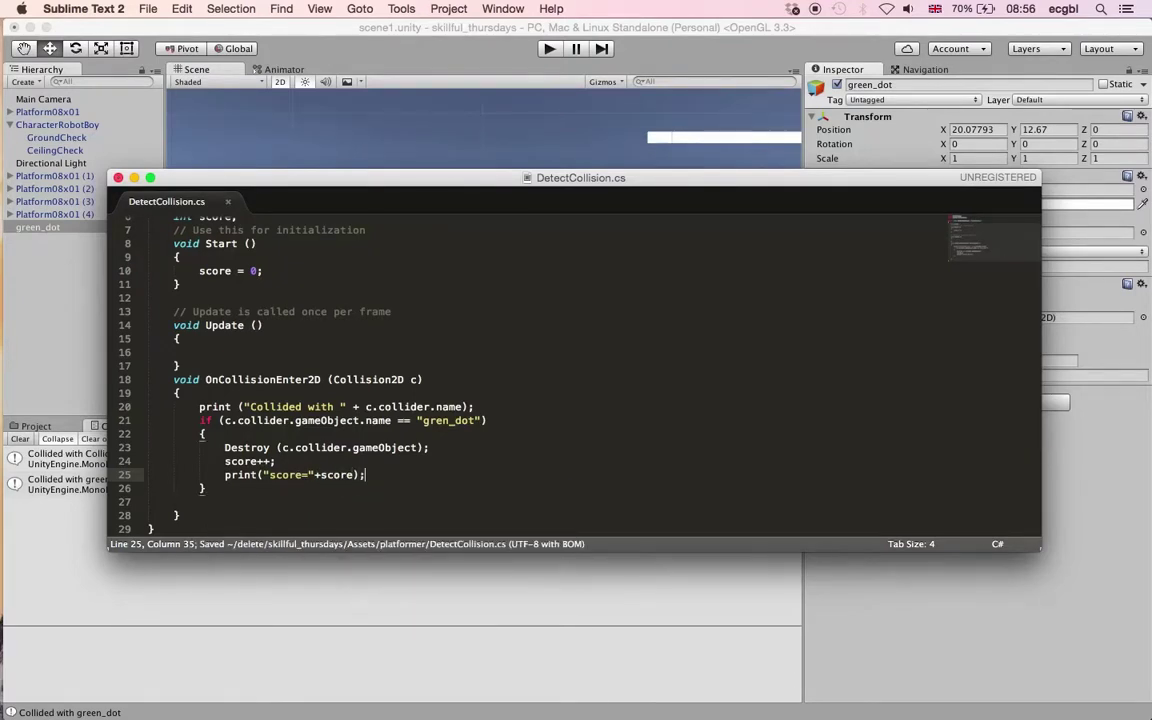
key(super+Tab)
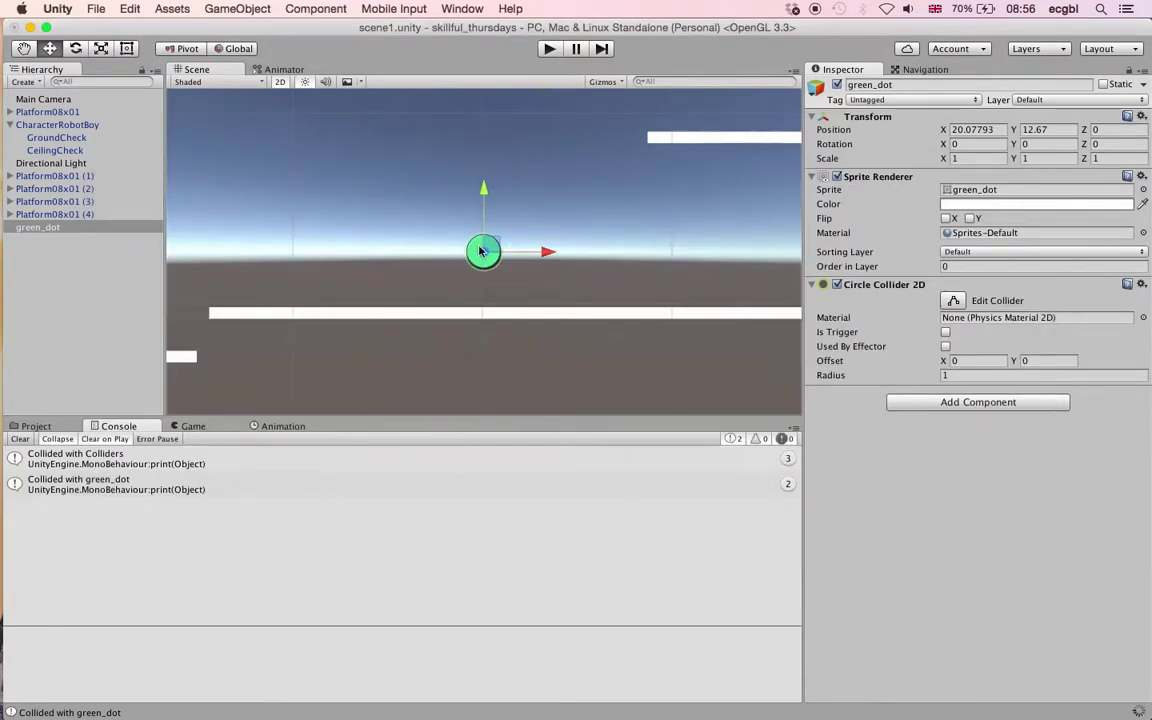
Duplicate green_dot twice, placing one copy to its right and one to its left
click(136, 230)
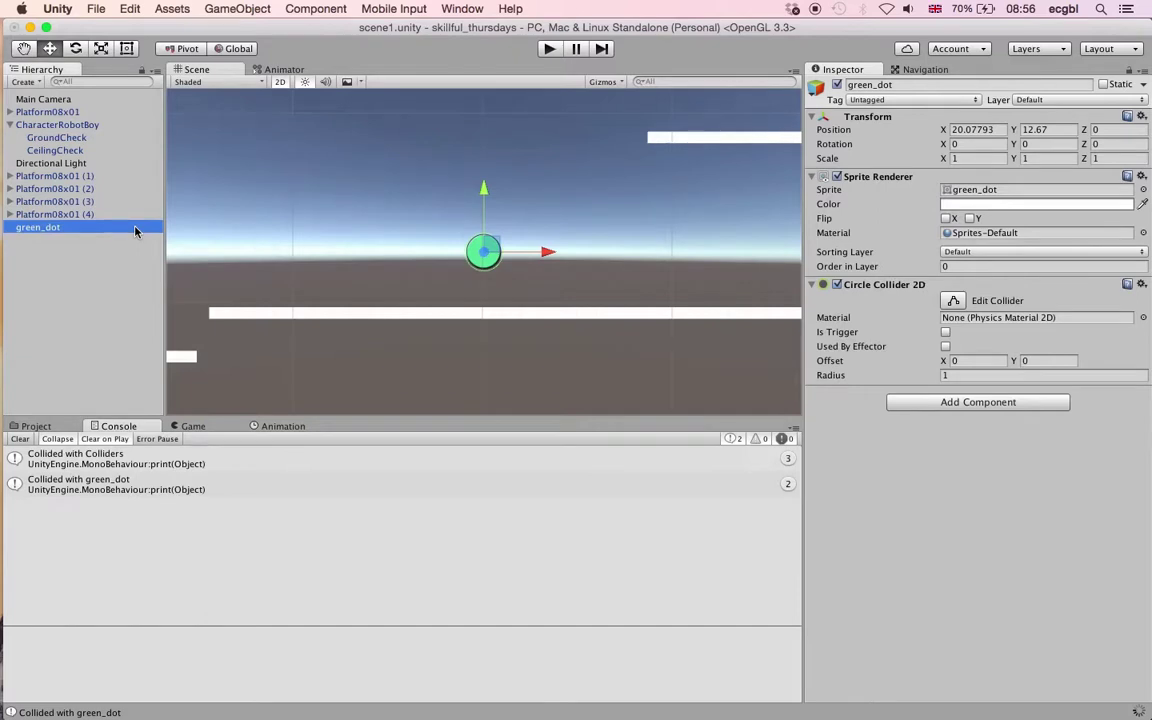
key(super+d)
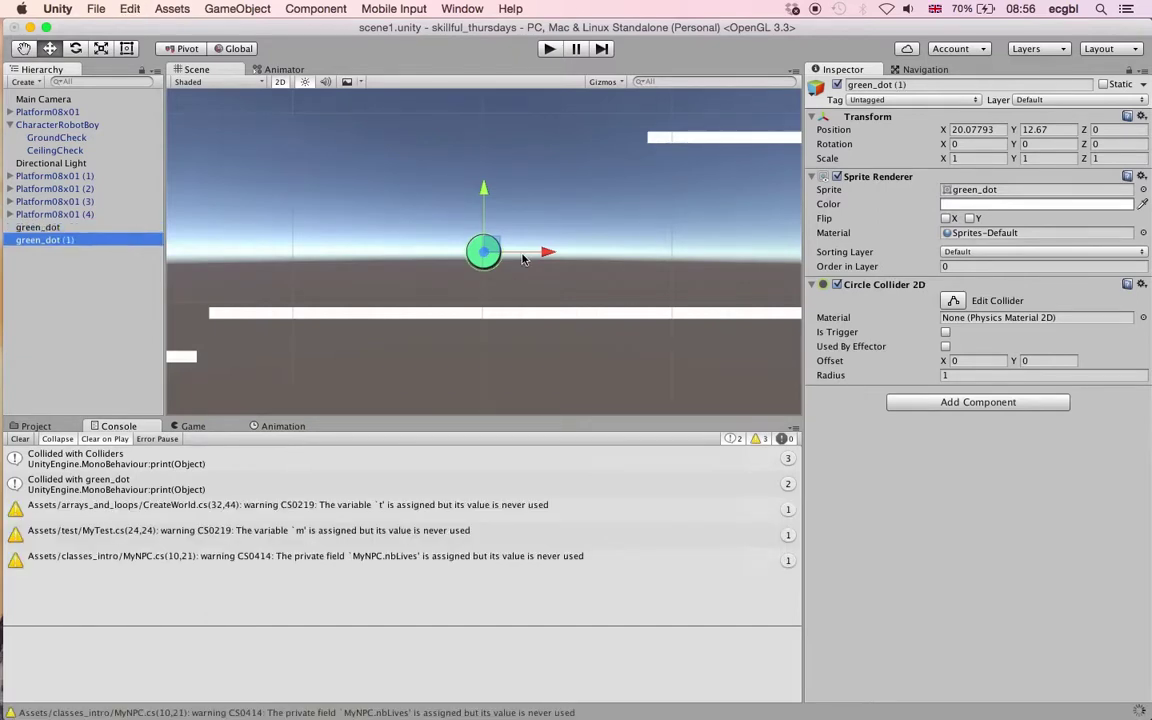
drag(548, 252, 698, 253)
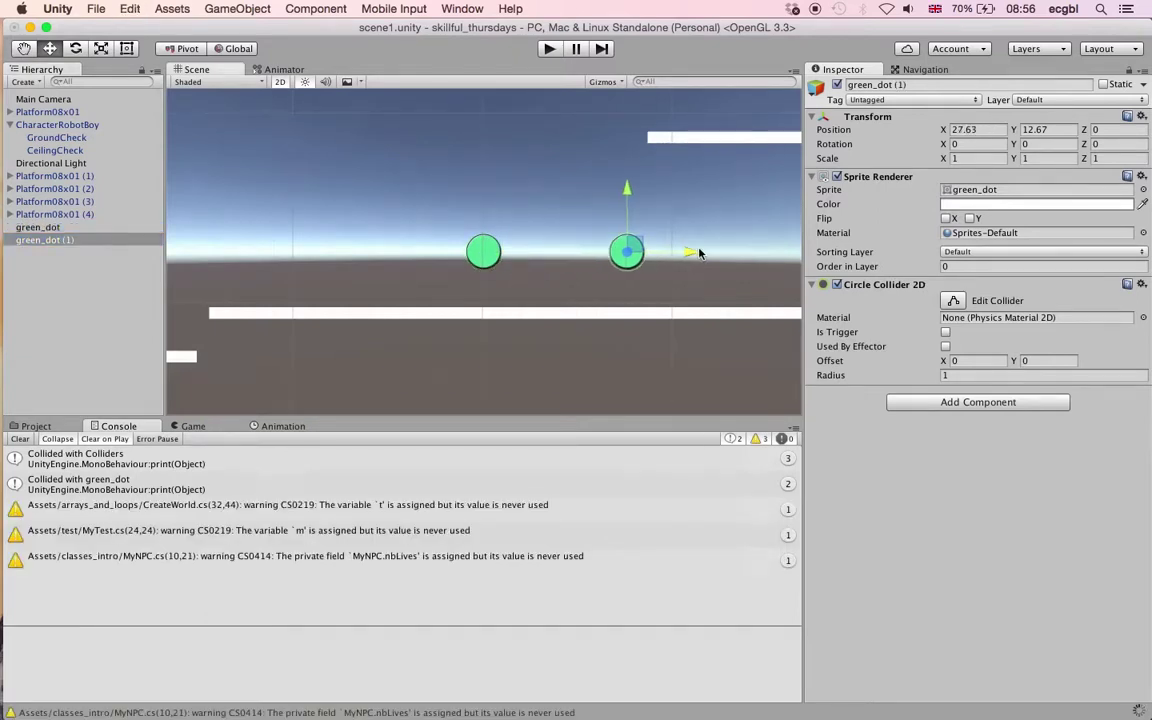
key(super+d)
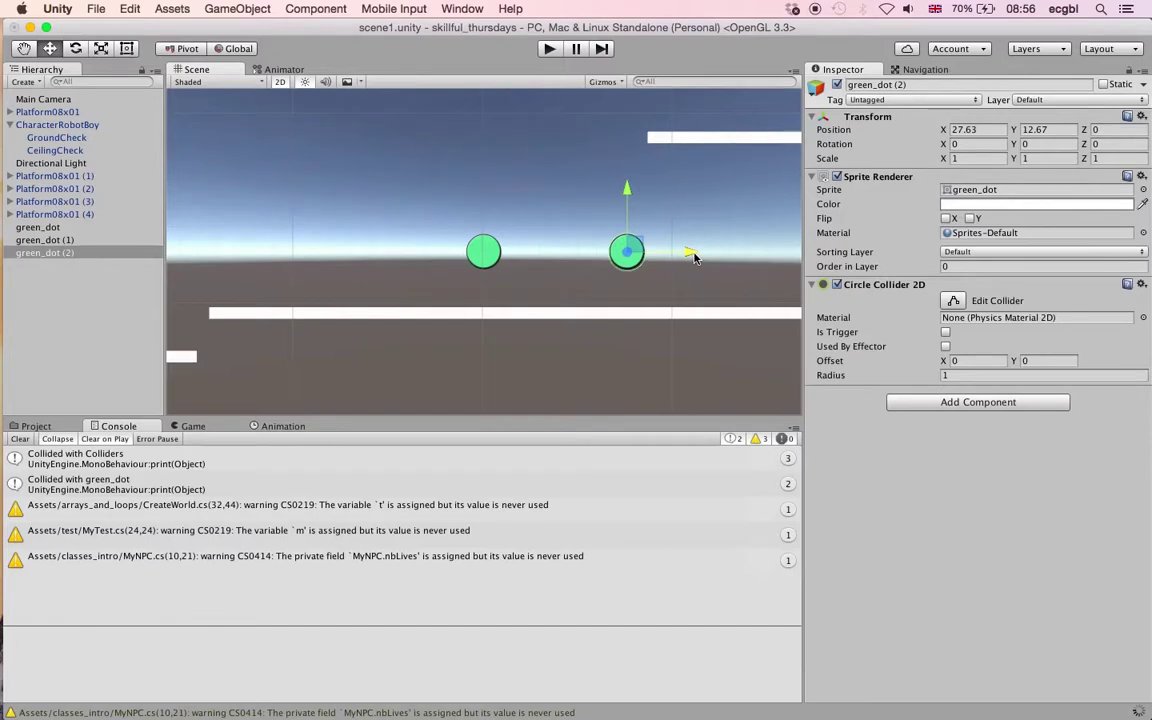
drag(695, 258, 427, 263)
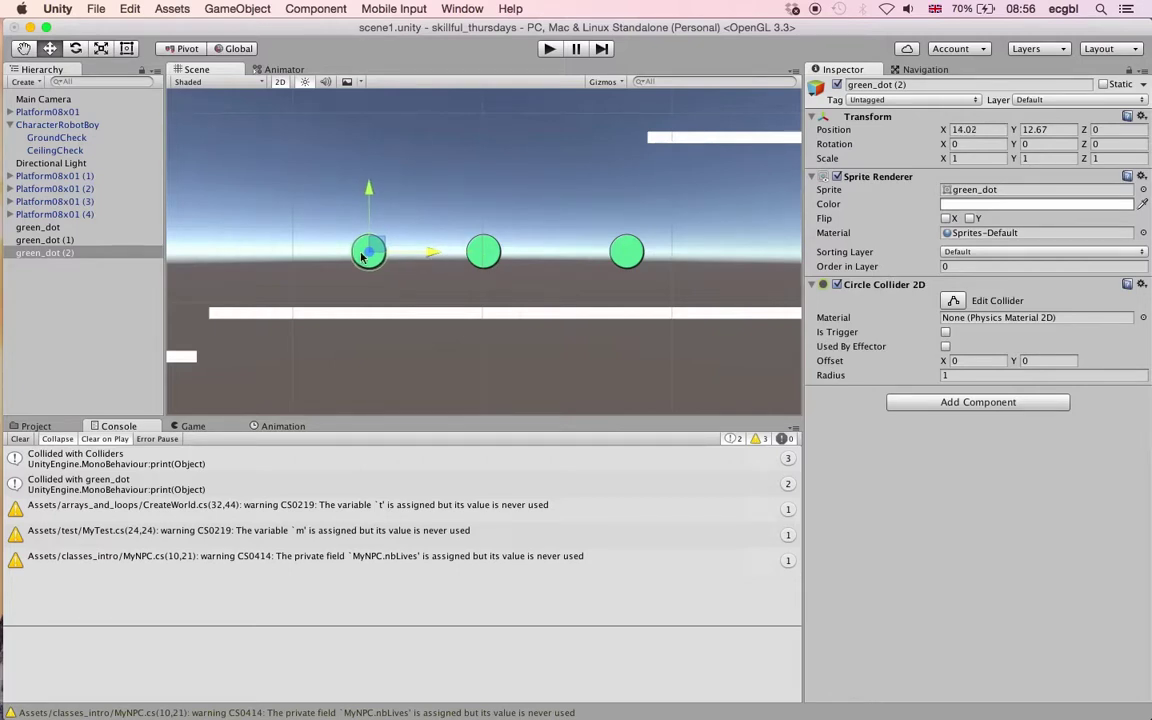
Rename green_dot (1) and green_dot (2) to green_dot
click(68, 241)
click(68, 241)
click(68, 241)
key(BackSpace)
key(BackSpace)
key(BackSpace)
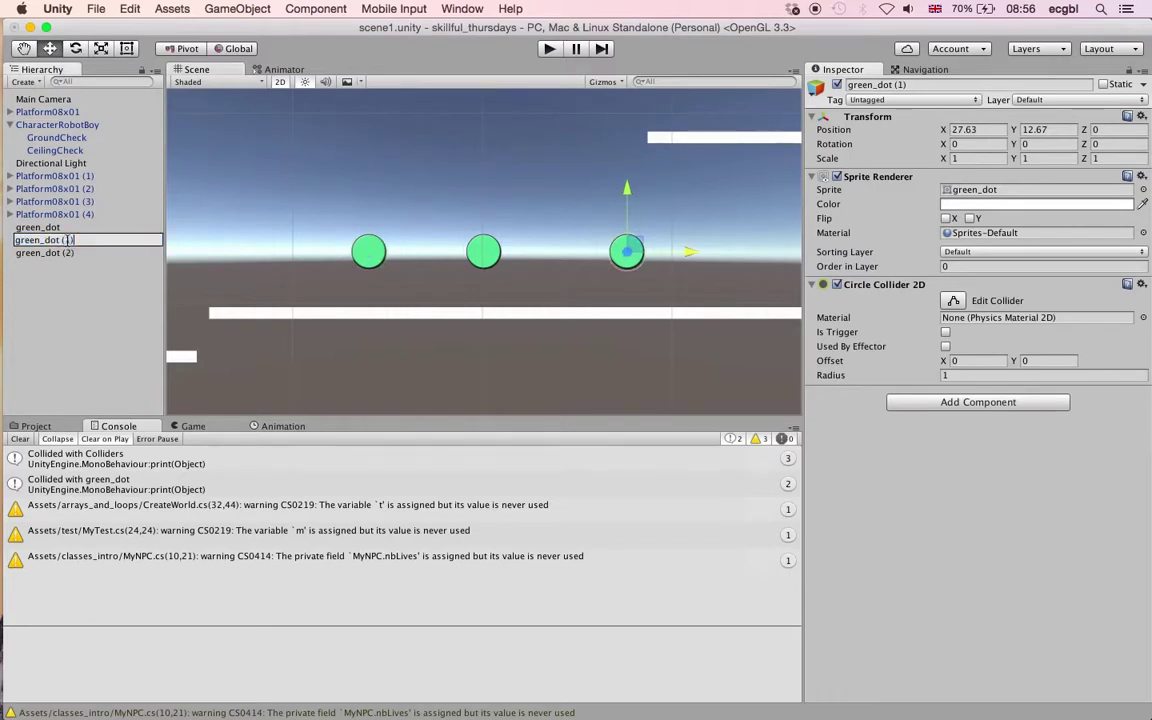
key(Return)
key(Down)
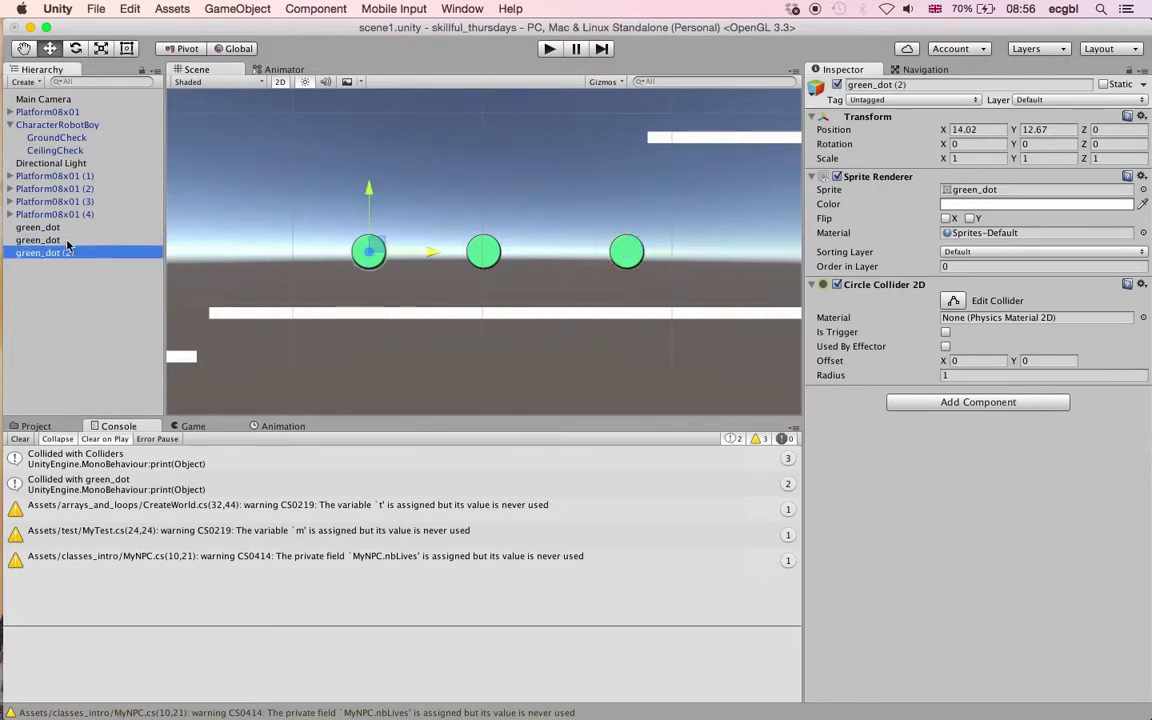
key(Return)
key(BackSpace)
key(BackSpace)
key(BackSpace)
key(Return)
Run the game, correct "gren_dot" to "green_dot" in the script, and save it
click(552, 50)
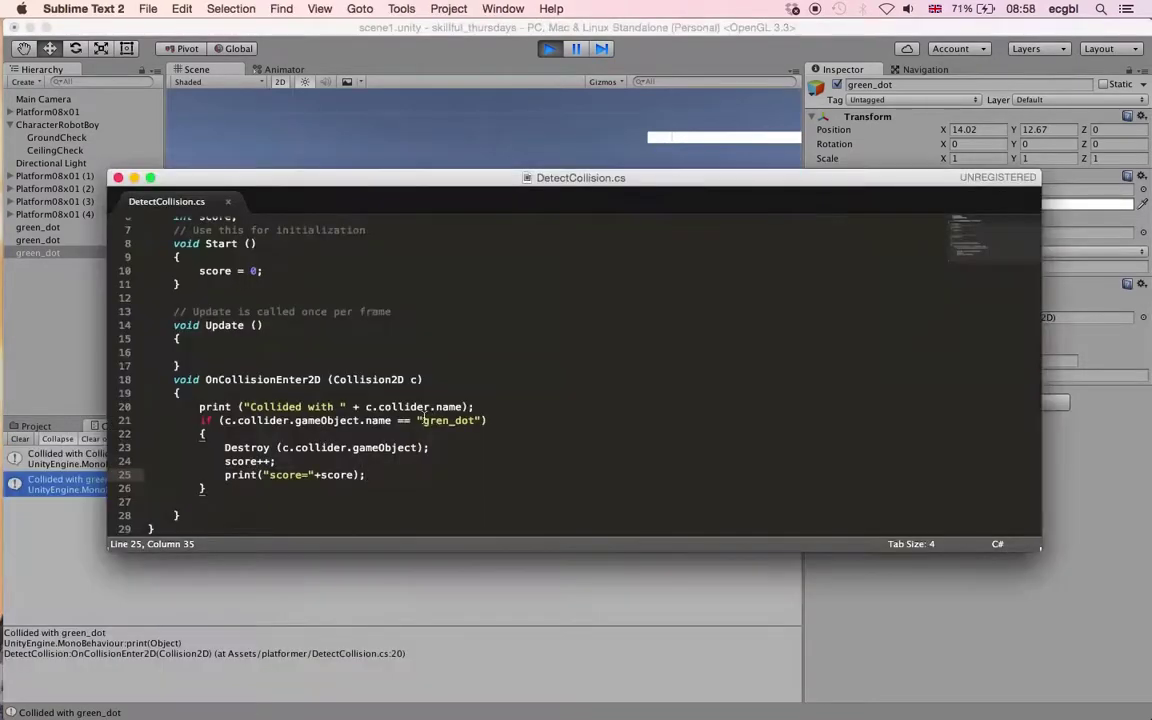
click(437, 421)
text(e)
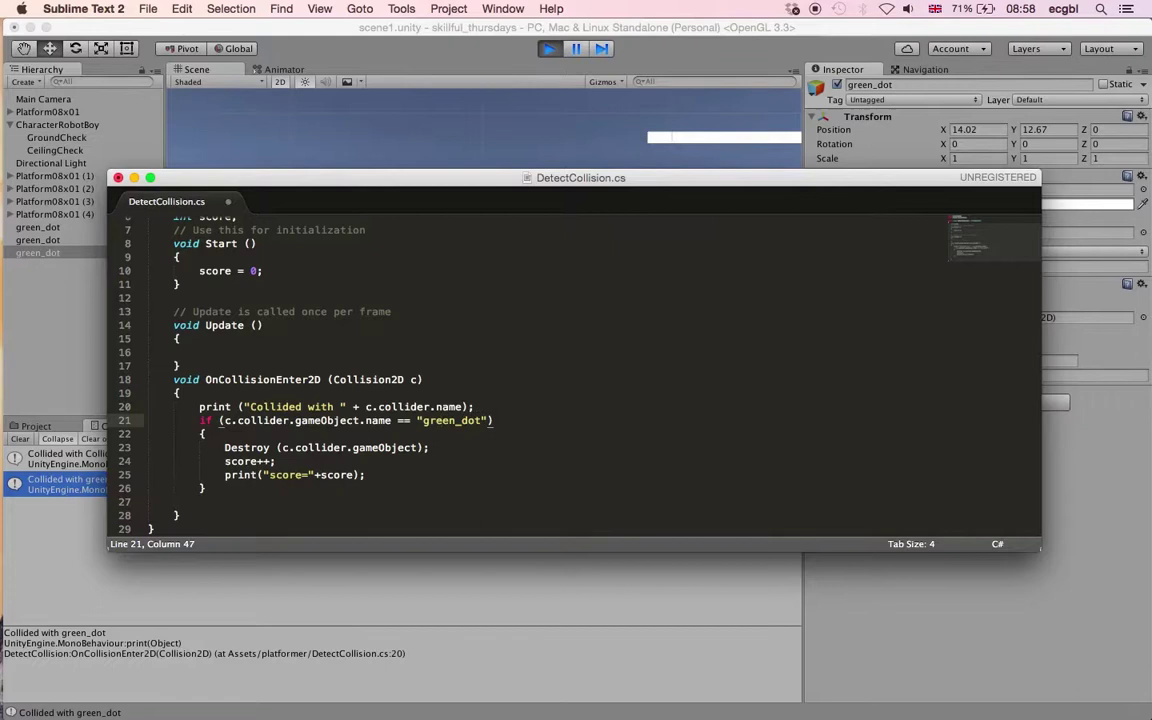
key(super+s)
key(super+Tab)
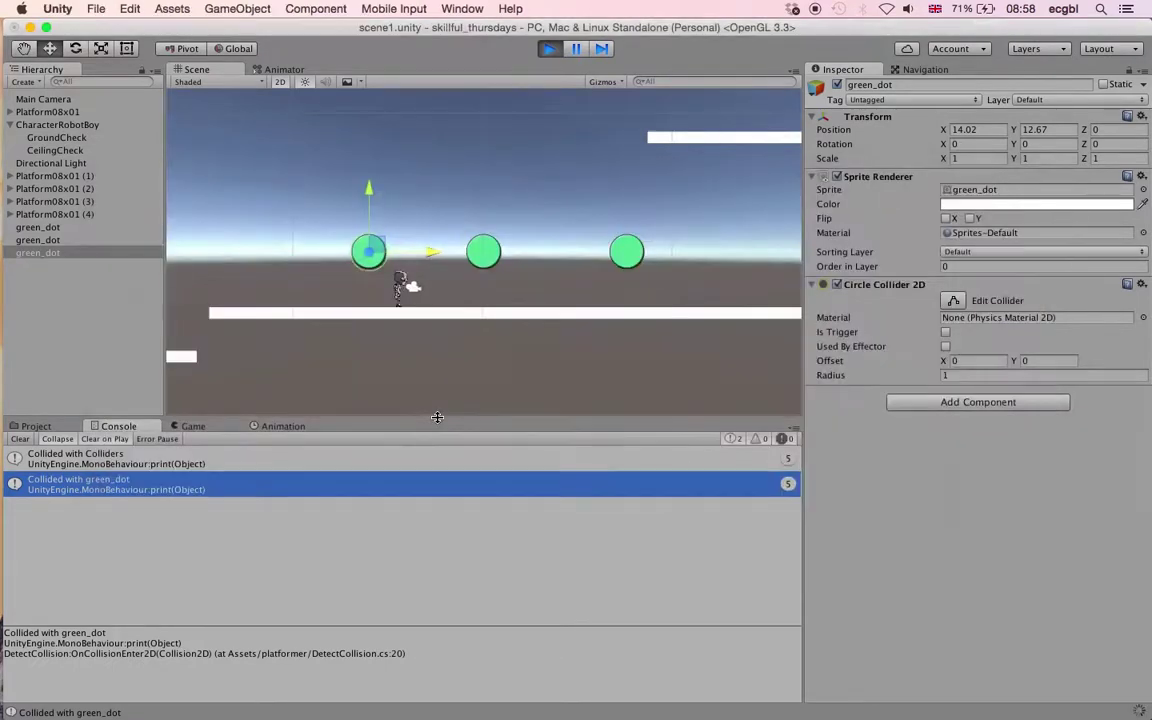
Restart Play with the updated script and run and jump Robot Boy through all three green dots to score 3
key(super+p)
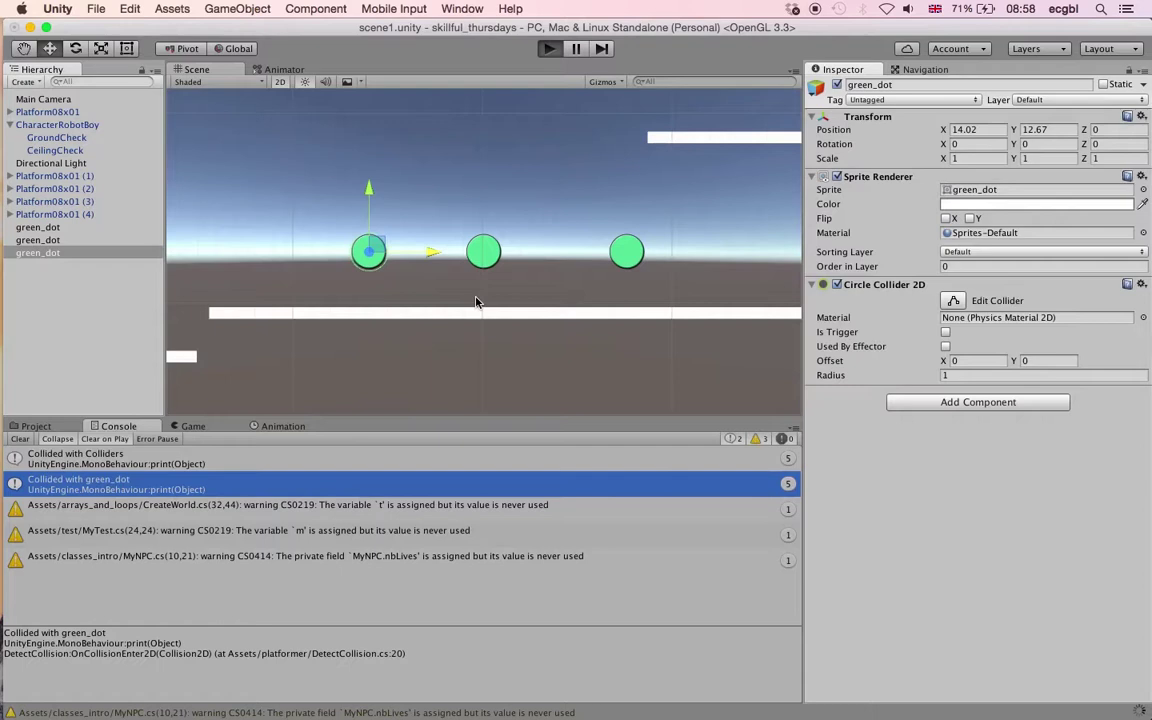
key(super+p)
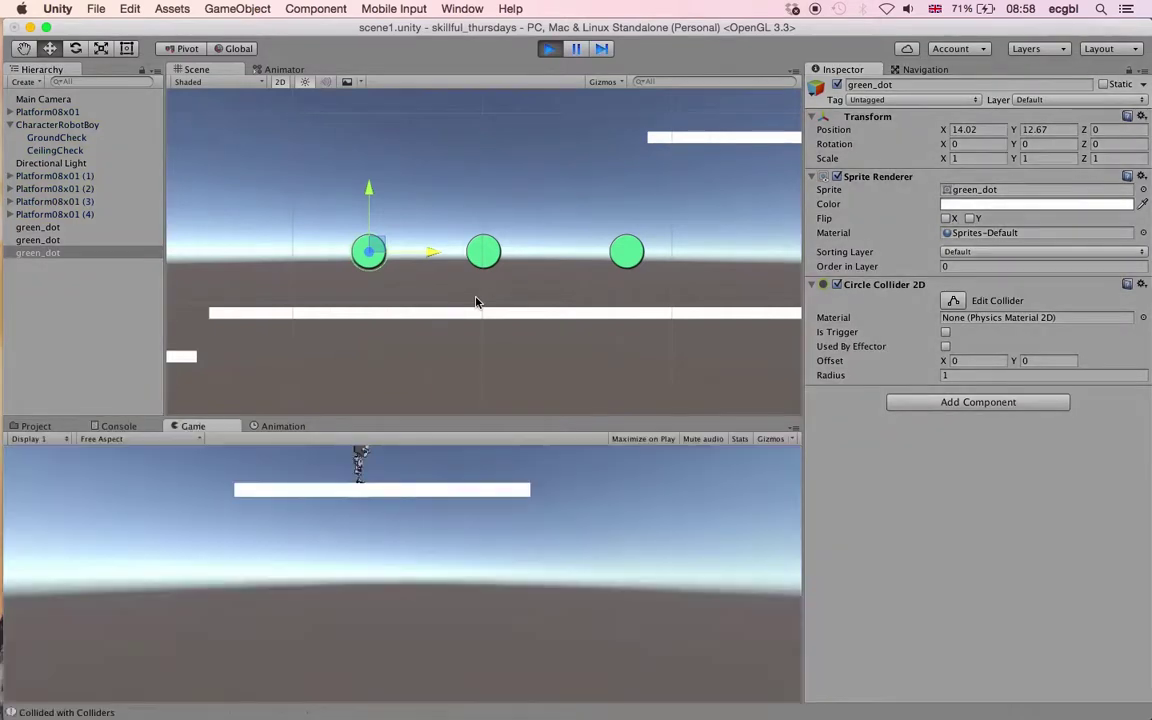
key(Right)
key(space)
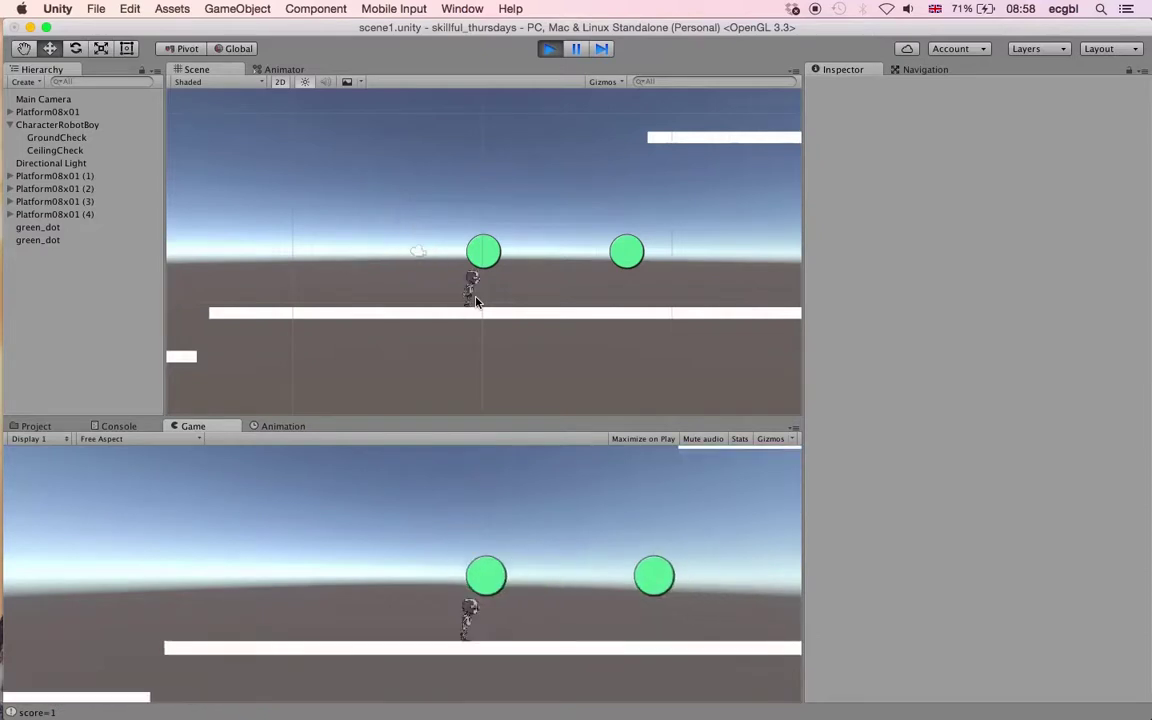
key(space)
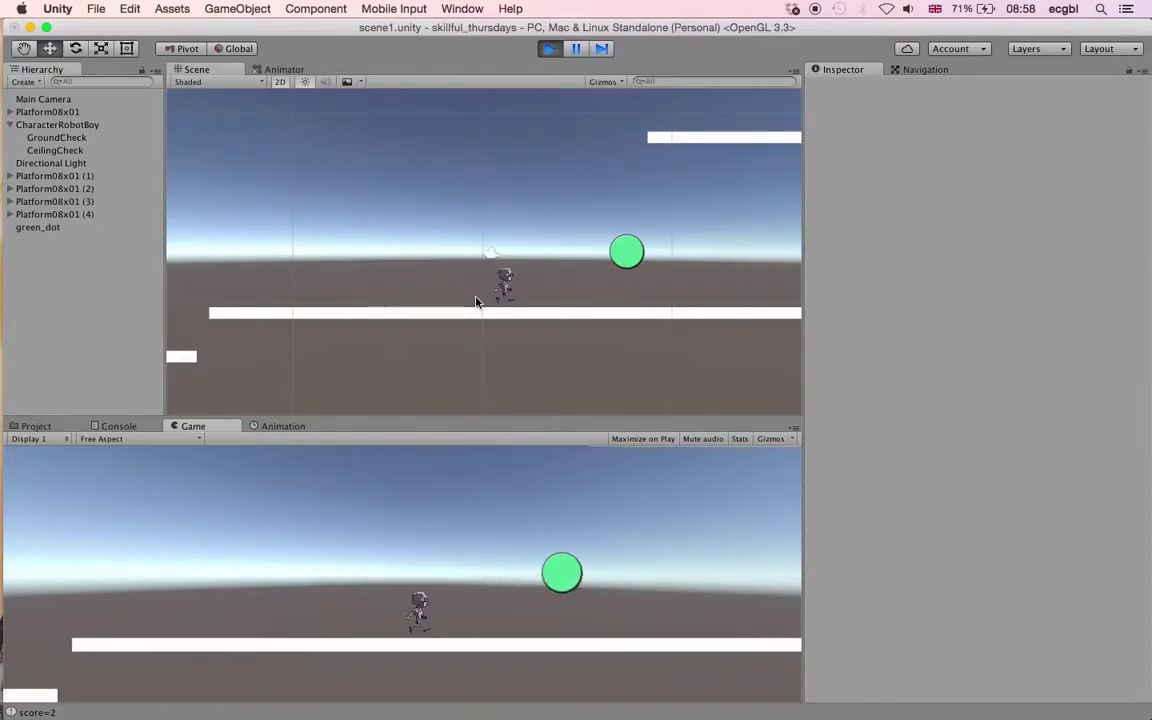
key(space)
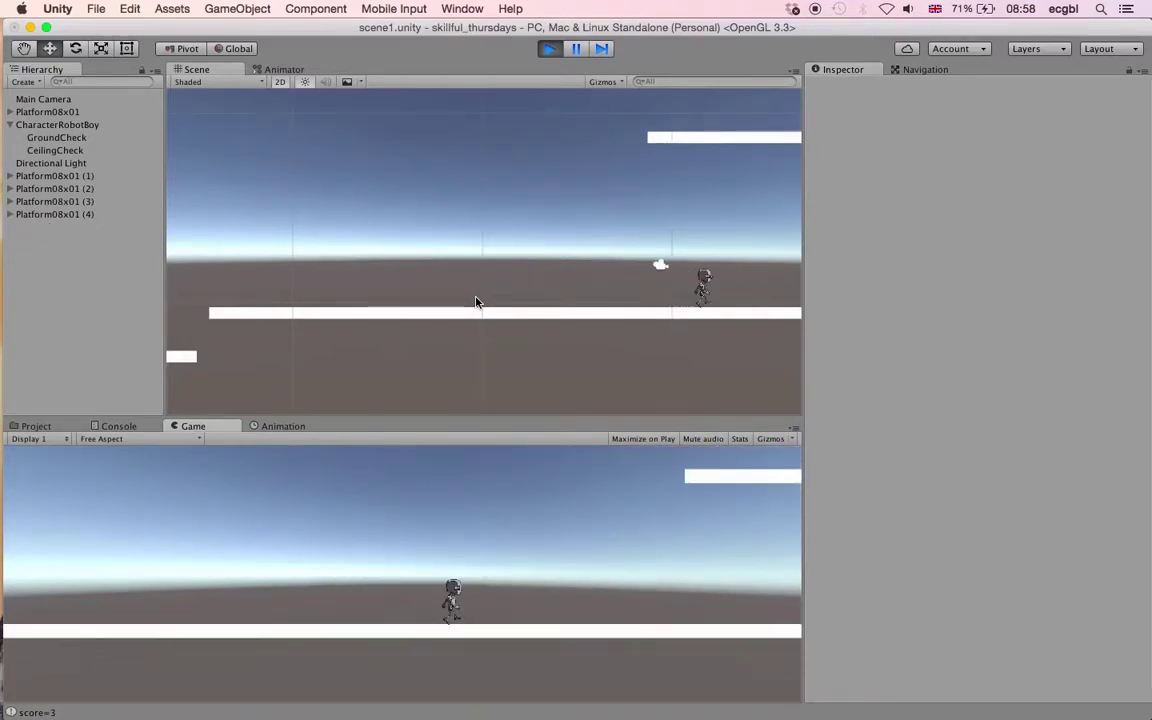
key(Left)
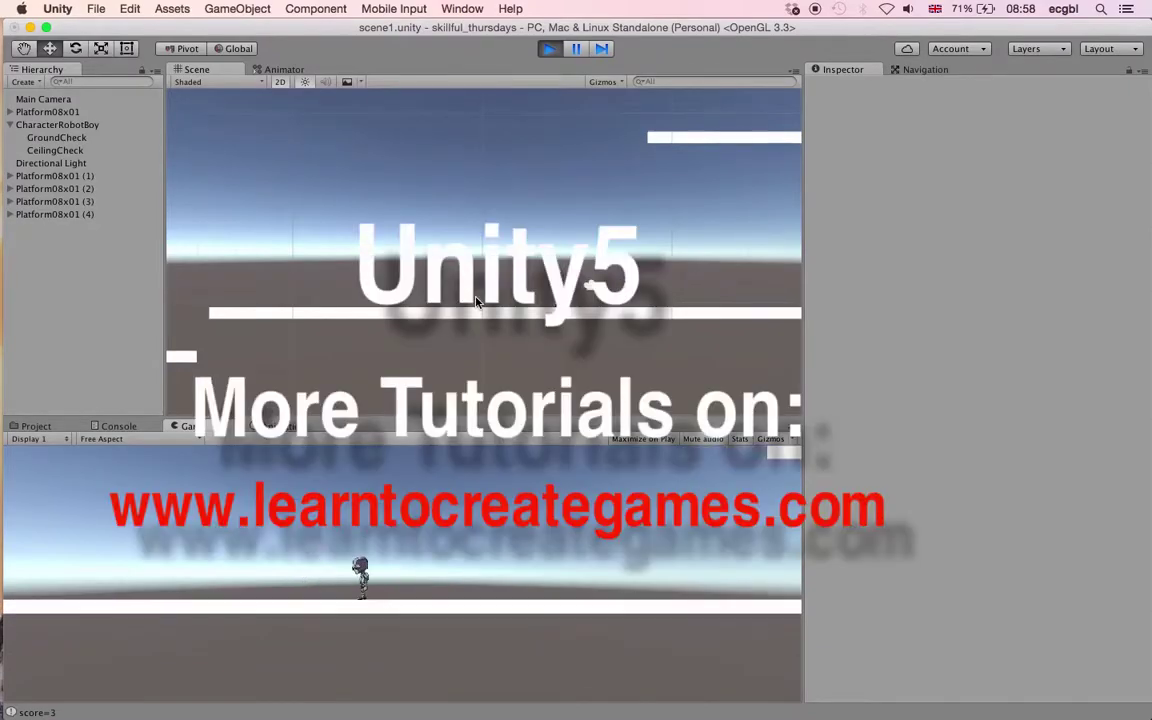